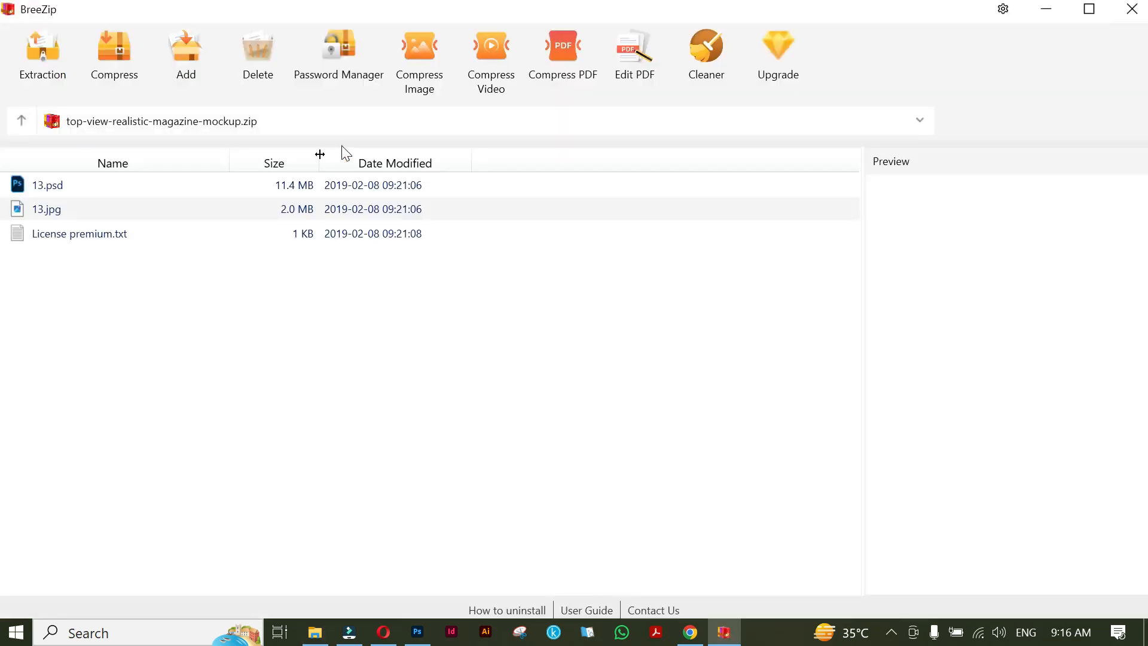
- Open 13.psd from the top-view-realistic-magazine-mockup archive and 277.psd from the softcover-book-mockup-front-back archive in Photoshop
{"action": "left_click", "coordinate": [294, 184]}
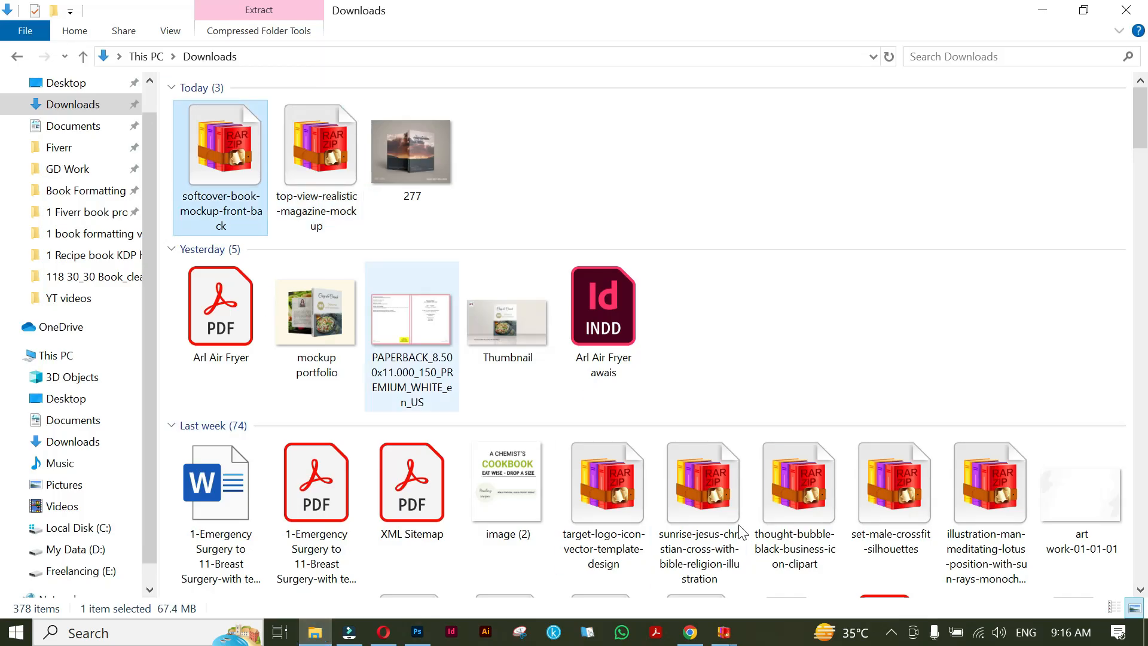
{"action": "key", "text": "Return"}
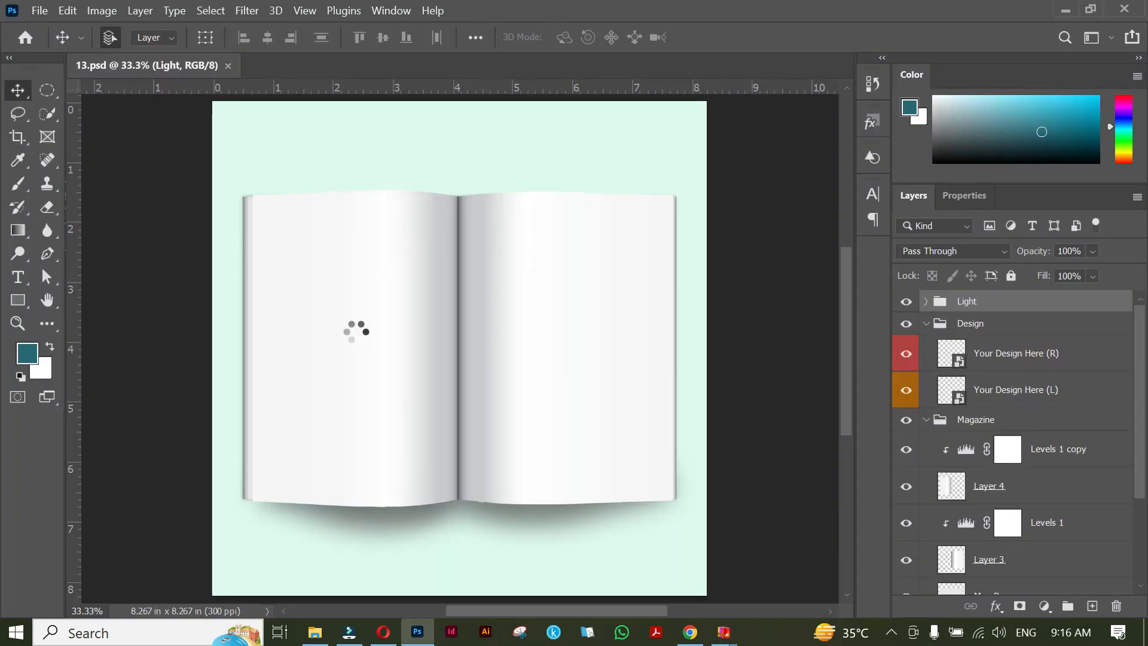
{"action": "left_click", "coordinate": [834, 330]}
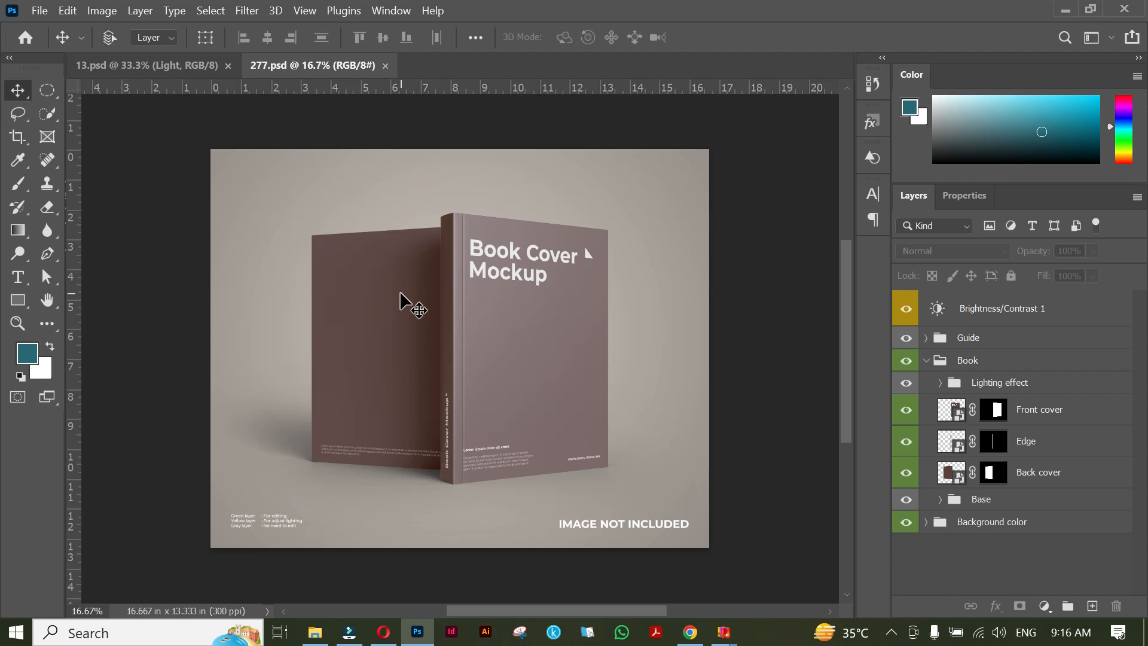
- Create a new document 1920 pixels wide and 1080 pixels high at 300 pixels/inch
{"action": "key", "text": "ctrl+n"}
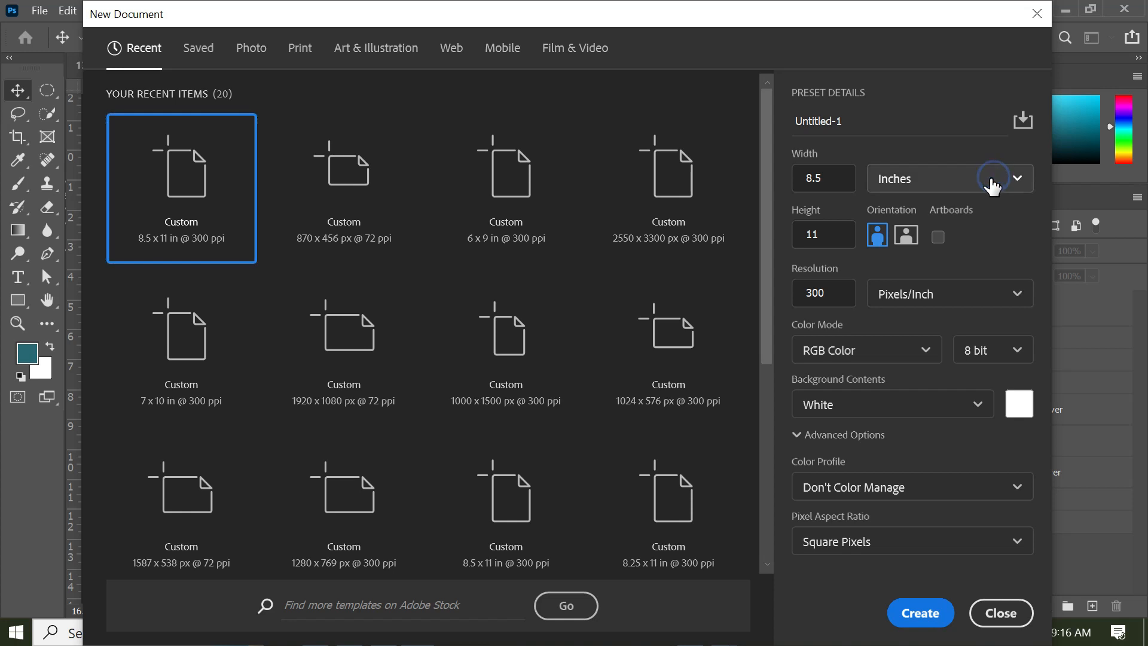
{"action": "left_click", "coordinate": [940, 180]}
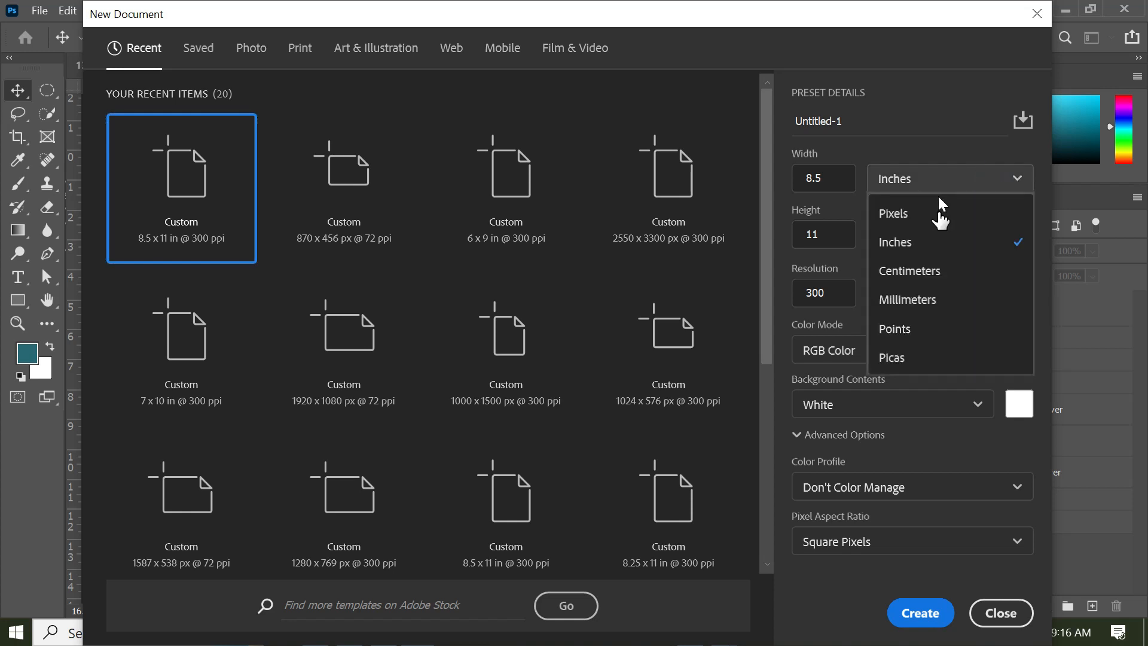
{"action": "left_click", "coordinate": [908, 215]}
{"action": "left_click", "coordinate": [814, 177]}
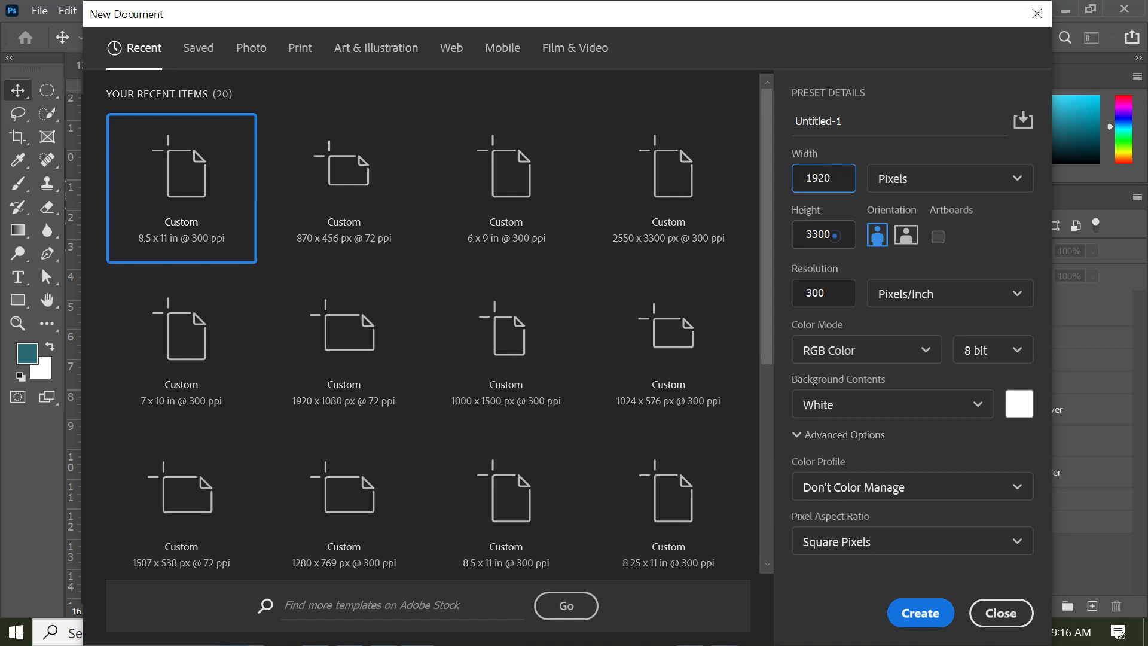
{"action": "left_click", "coordinate": [835, 235]}
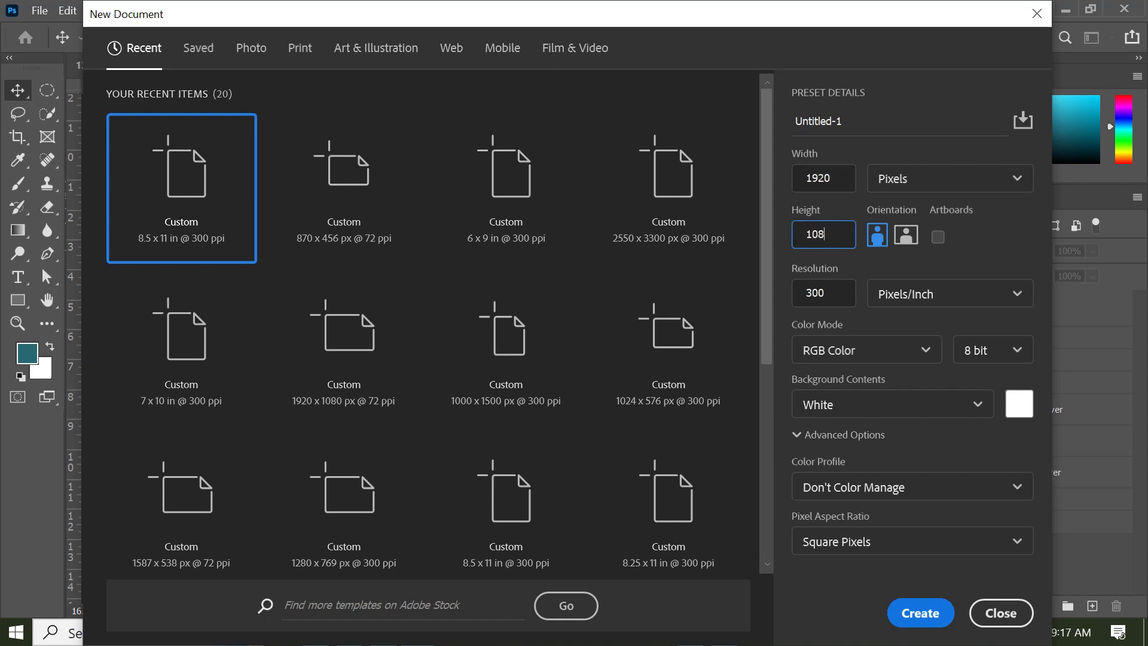
{"action": "key", "text": "Return"}
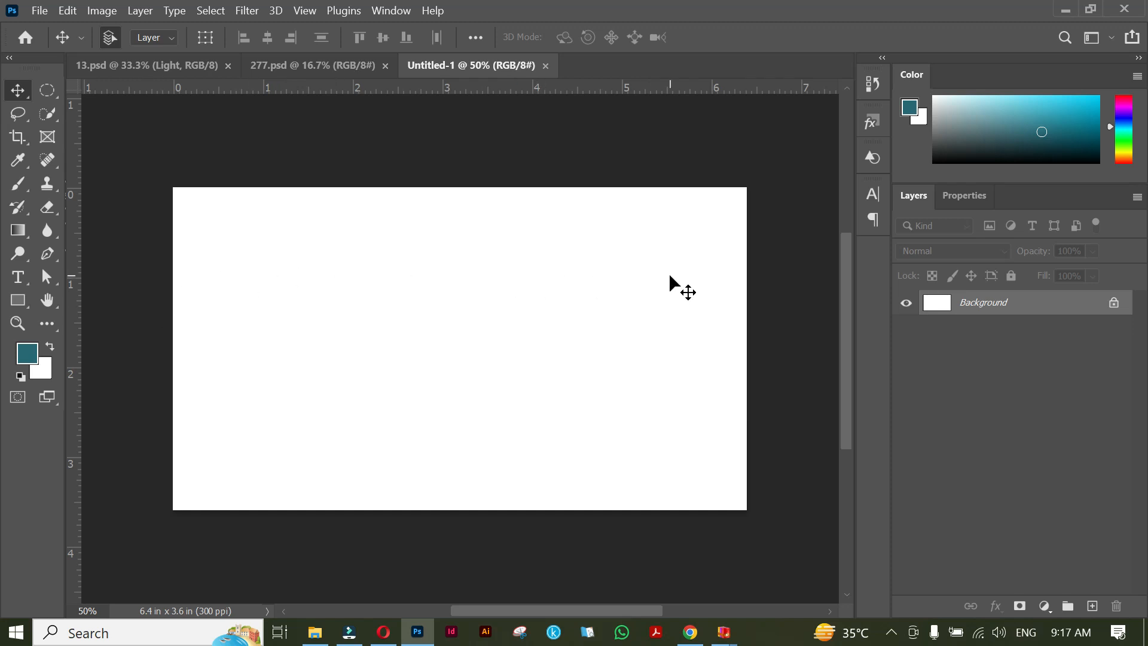
- Open the Front cover smart object of 277.psd and delete its sample cover text and background
{"action": "left_click", "coordinate": [332, 63]}
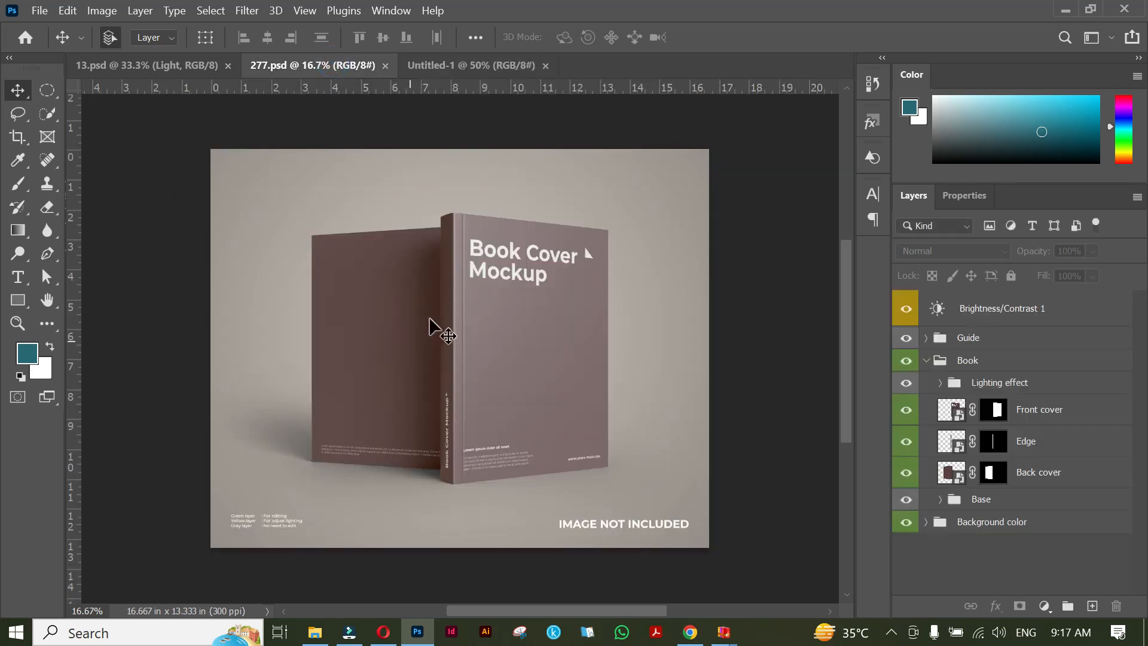
{"action": "left_click", "coordinate": [510, 312]}
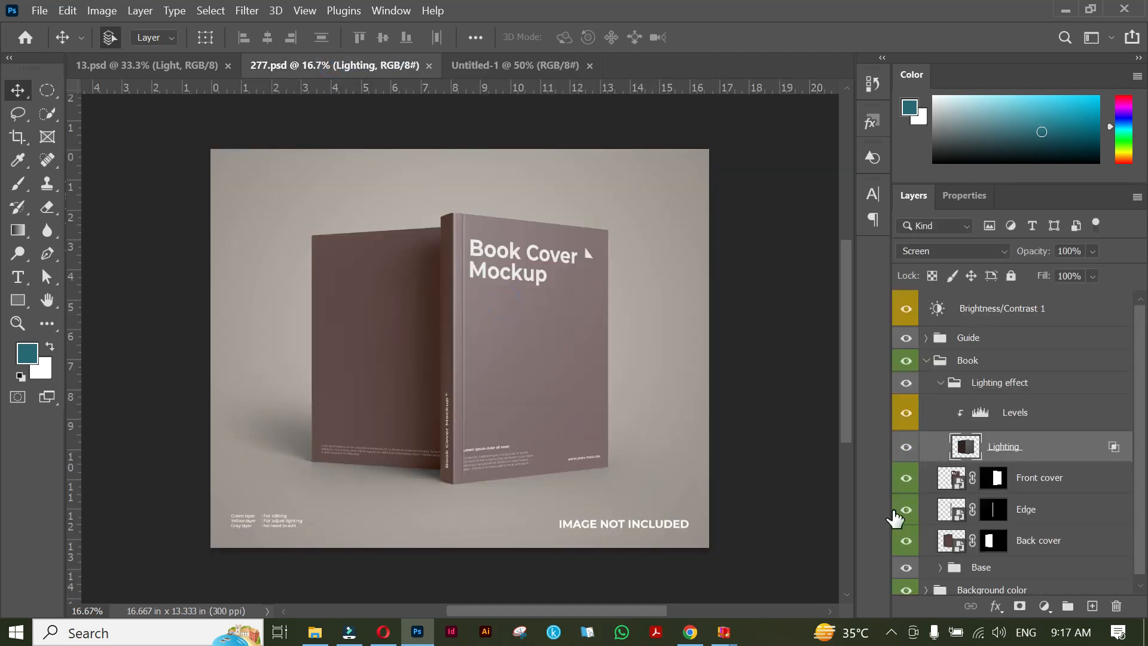
{"action": "double_click", "coordinate": [956, 481]}
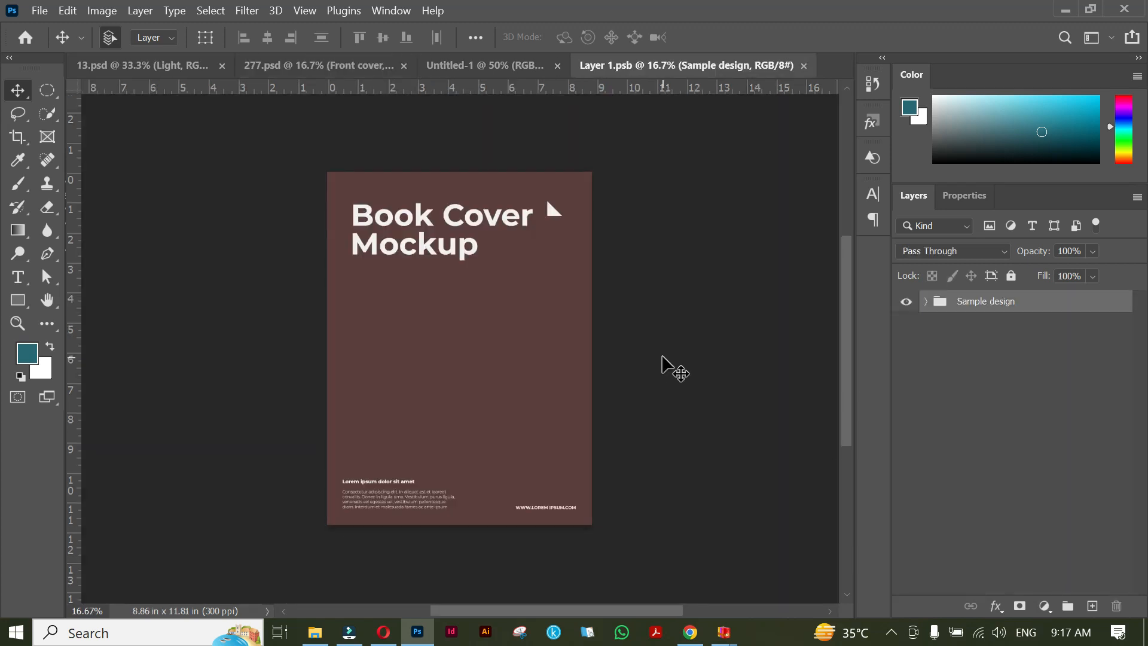
{"action": "left_click_drag", "start_coordinate": [252, 189], "coordinate": [659, 529]}
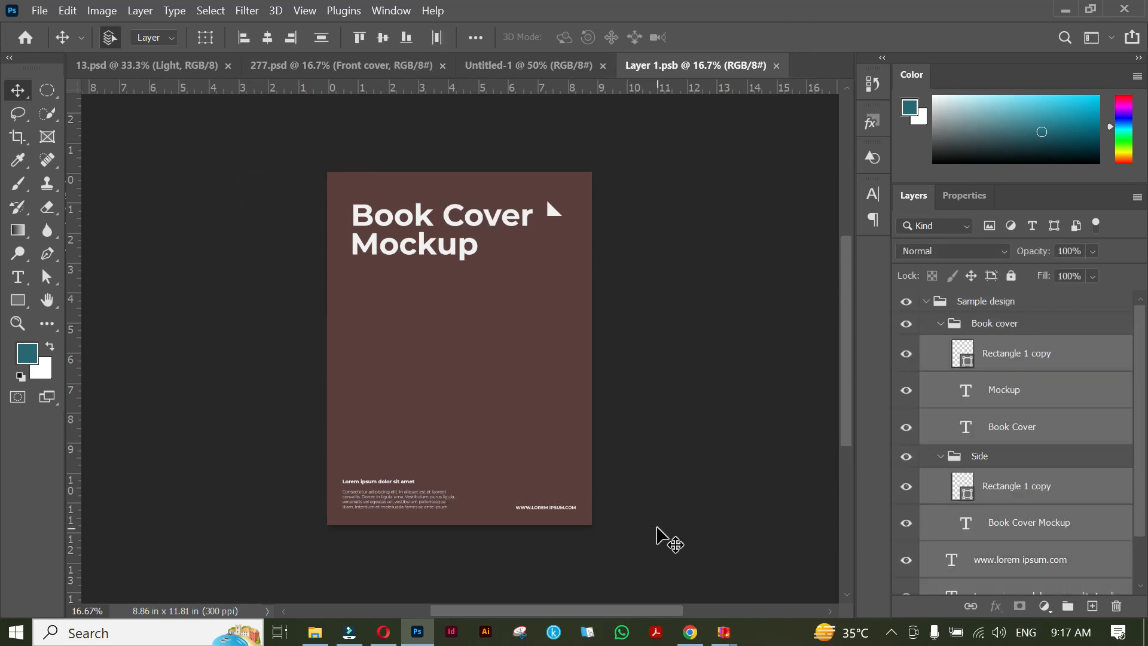
{"action": "key", "text": "Delete"}
{"action": "key", "text": "Delete"}
{"action": "key", "text": "Delete"}
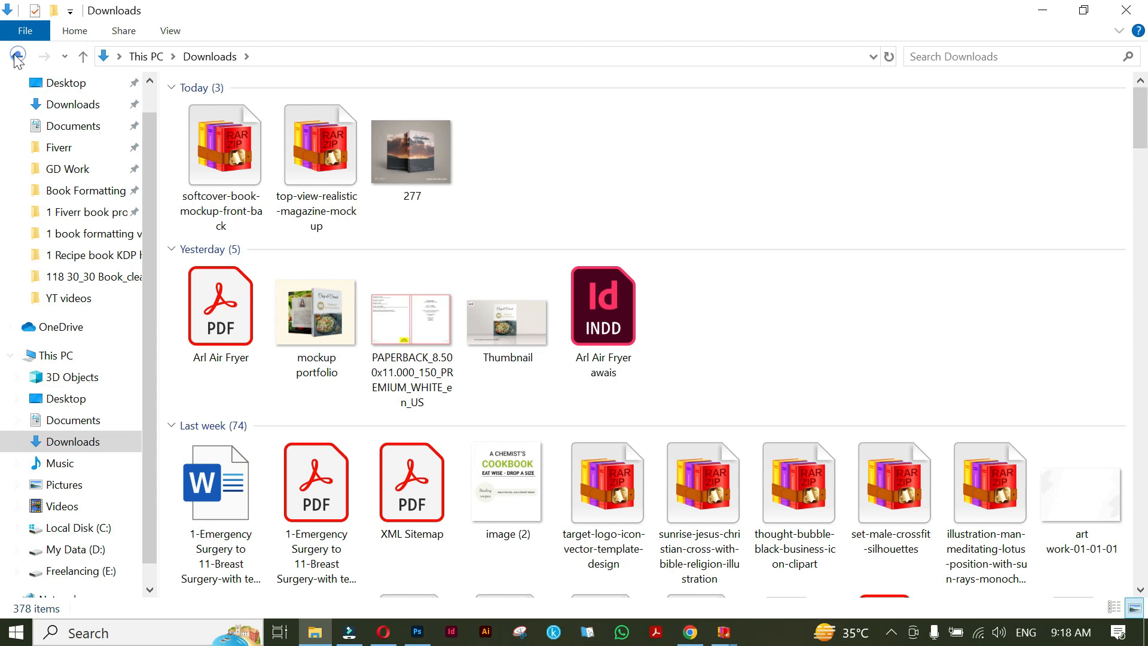
- Place the crisp and crunch image from the YT videos folder into the front cover artwork
{"action": "left_click", "coordinate": [17, 56]}
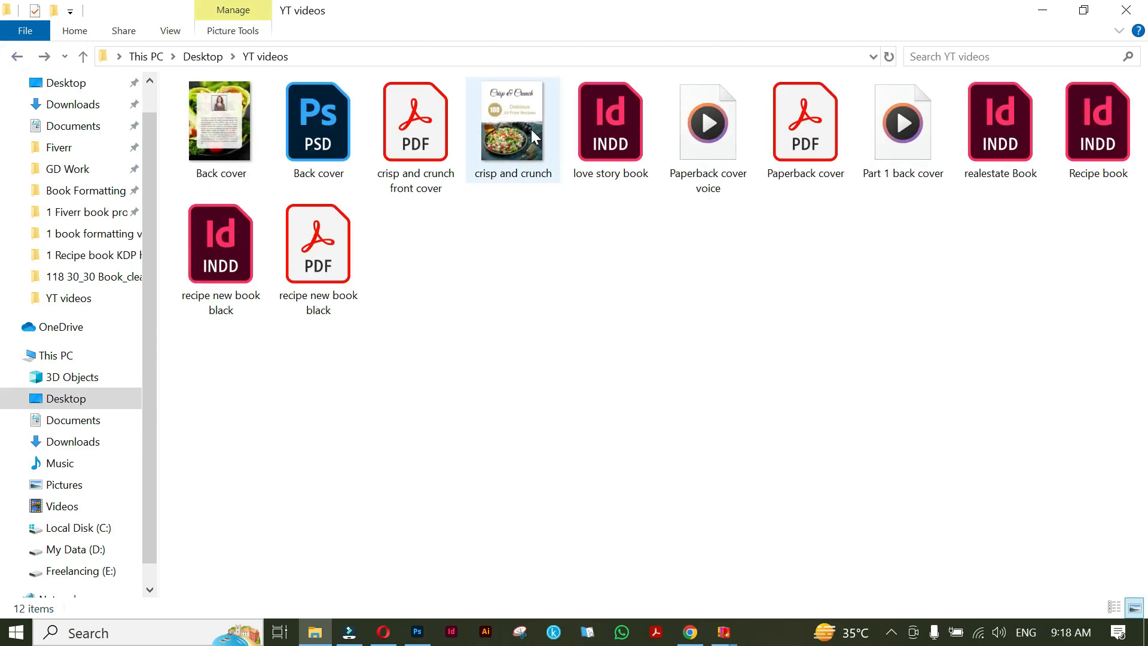
{"action": "left_click_drag", "start_coordinate": [532, 129], "coordinate": [486, 319]}
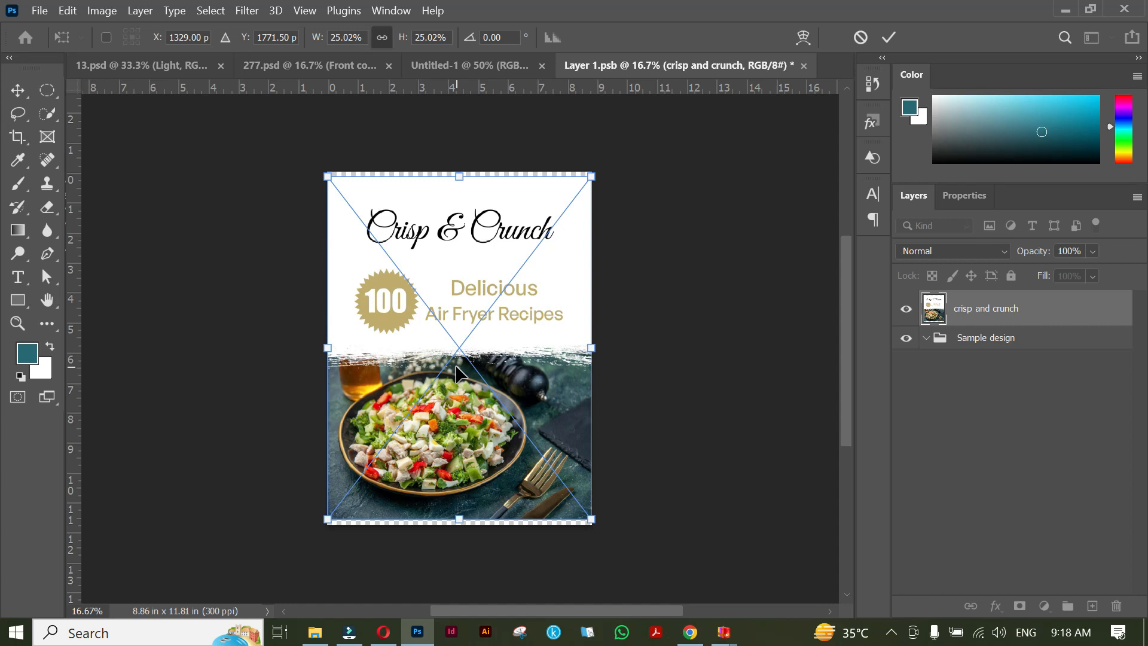
{"action": "left_click", "coordinate": [890, 37]}
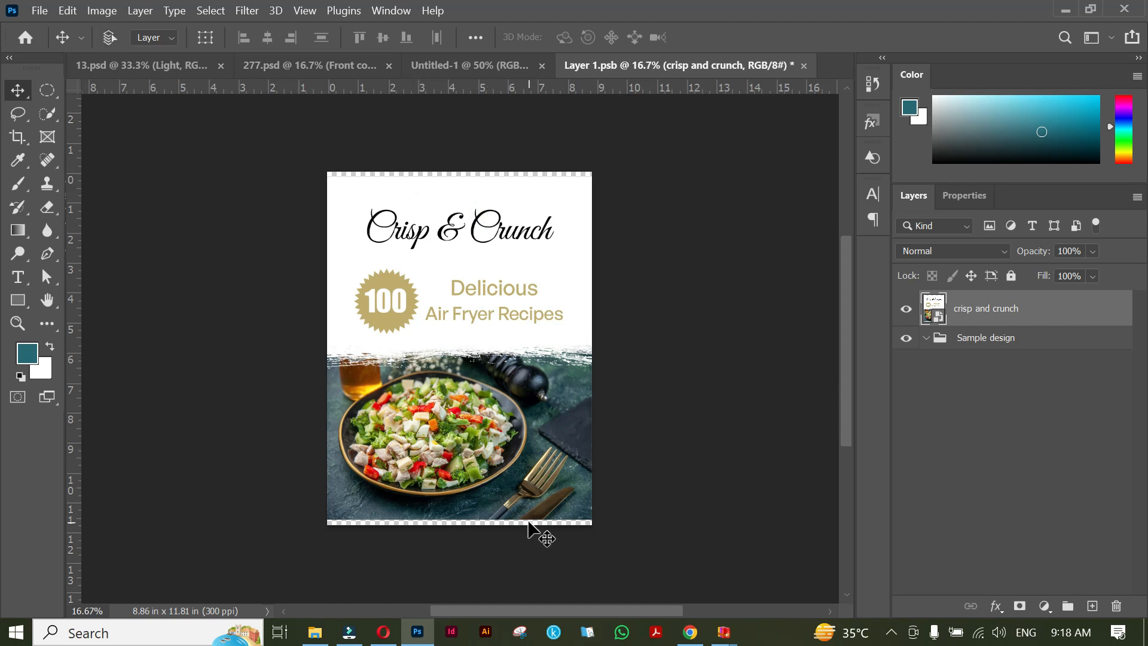
- Stretch the crisp and crunch image vertically to 25.77% to fill the canvas, and save and close Layer 1.psb
{"action": "key", "text": "ctrl+t"}
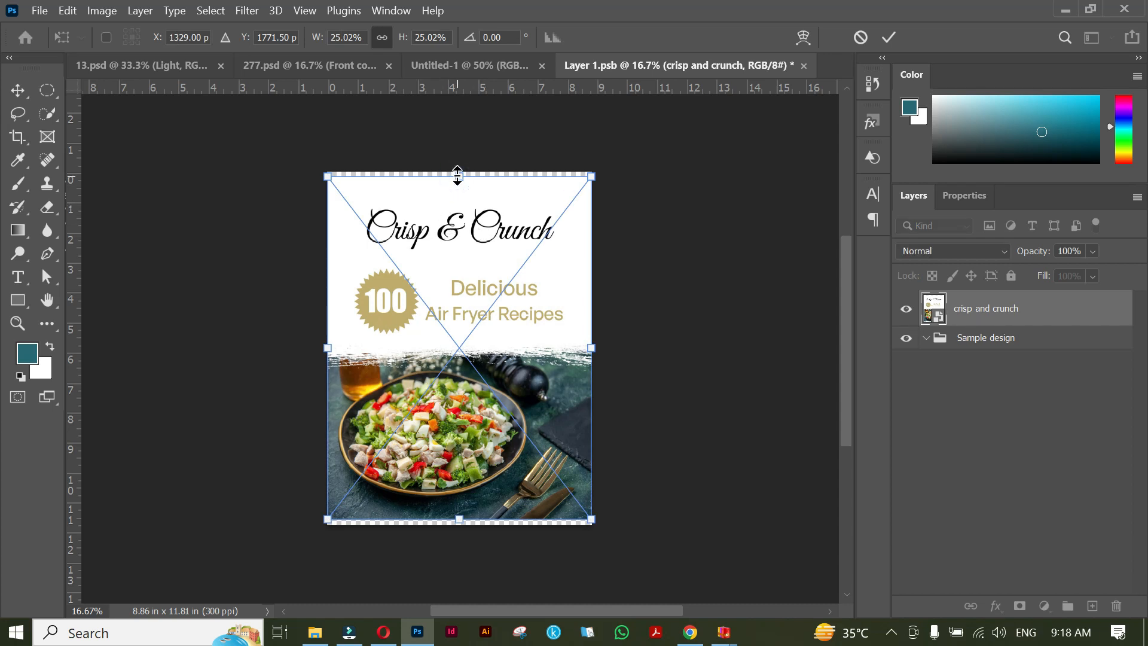
{"action": "left_click_drag", "start_coordinate": [456, 174], "coordinate": [457, 172]}
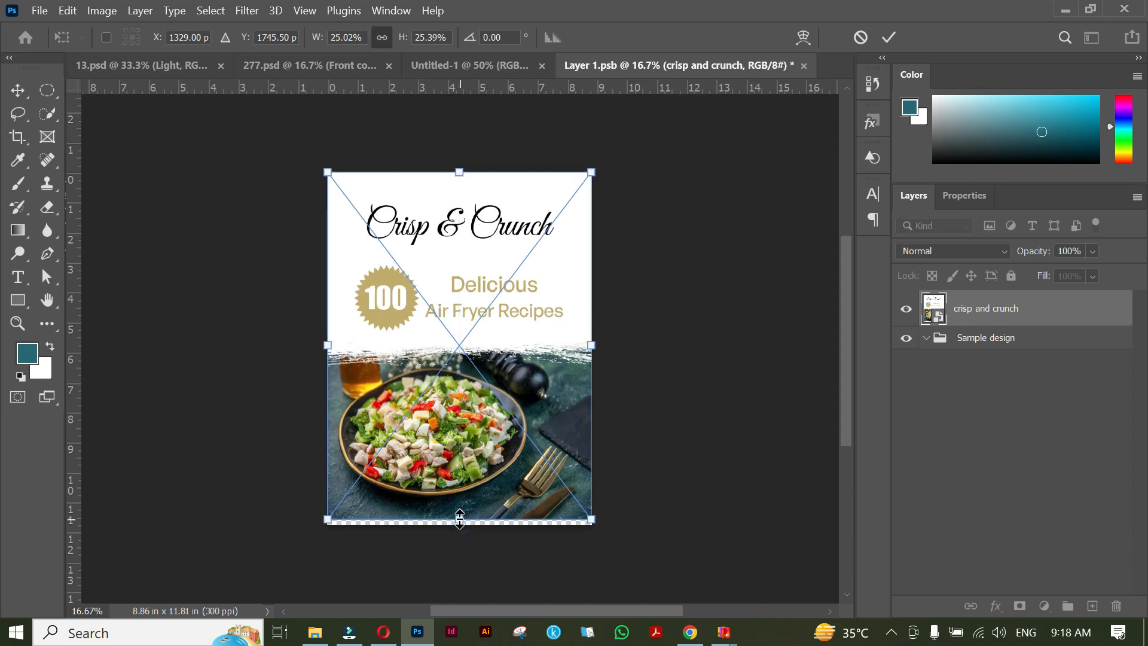
{"action": "left_click_drag", "start_coordinate": [460, 519], "coordinate": [460, 524]}
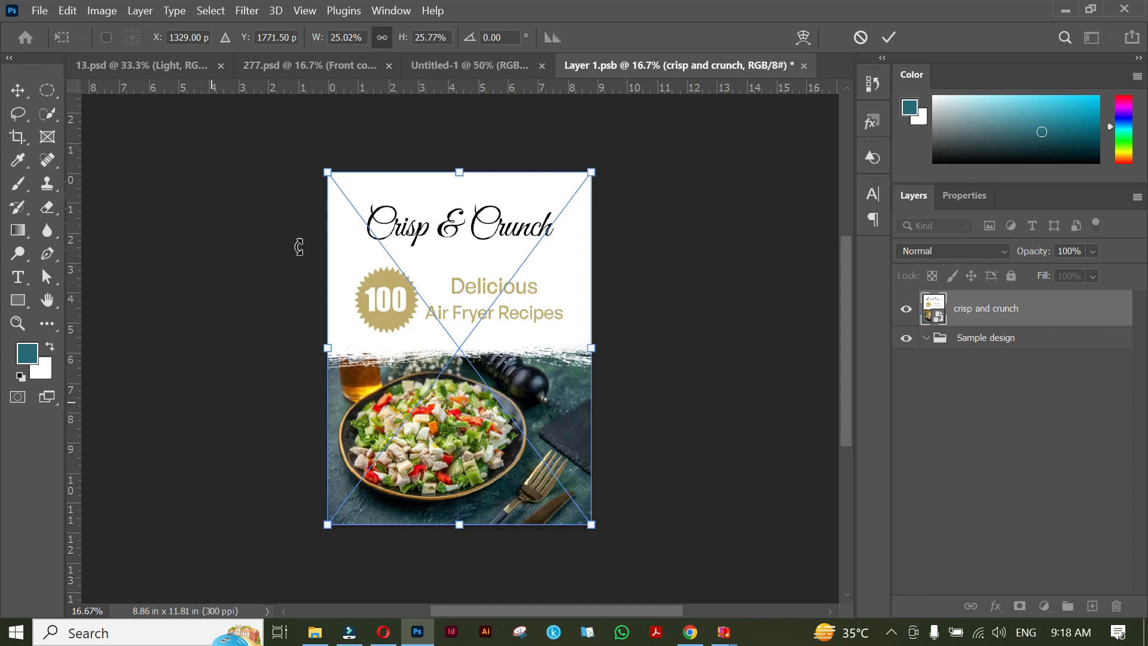
{"action": "left_click", "coordinate": [889, 37]}
{"action": "left_click", "coordinate": [805, 66]}
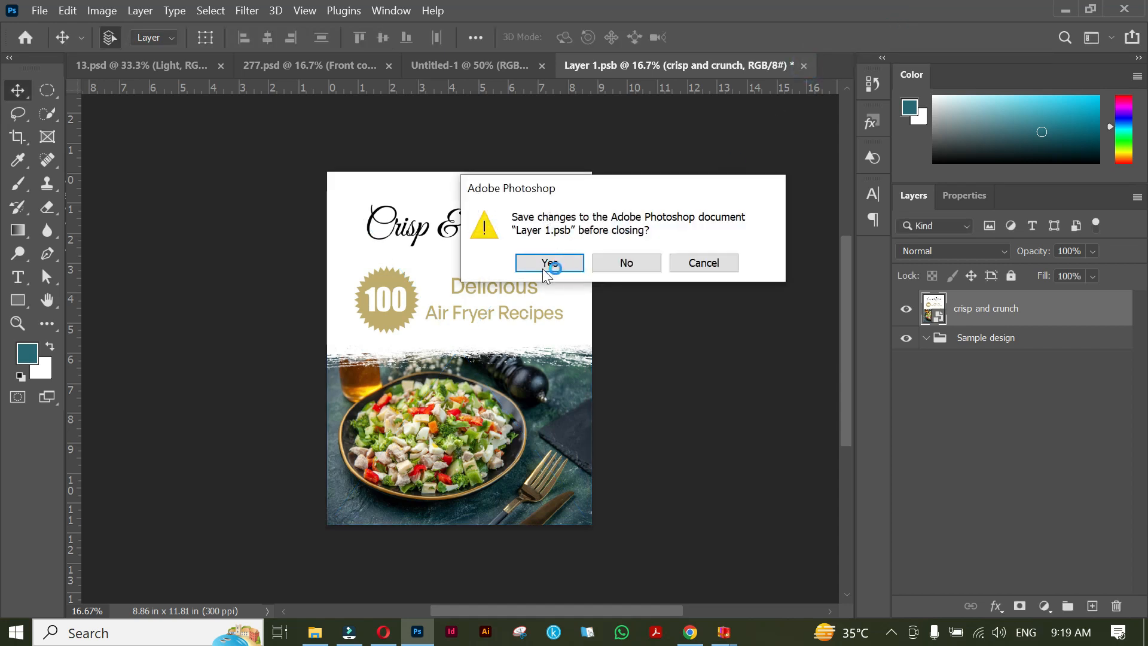
{"action": "left_click", "coordinate": [547, 262]}
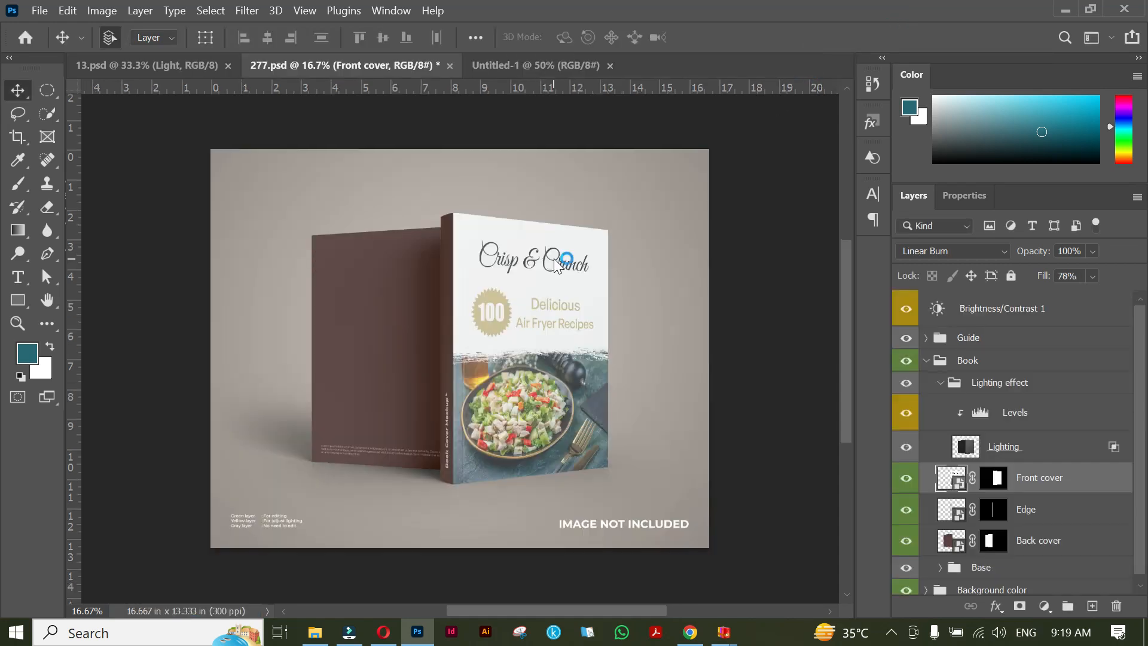
- Open the Back cover smart object of 277.psd and delete its sample text and colour fill
{"action": "scroll", "coordinate": [404, 362], "scroll_direction": "up", "scroll_amount": 6}
{"action": "left_click_drag", "start_coordinate": [413, 400], "coordinate": [466, 381]}
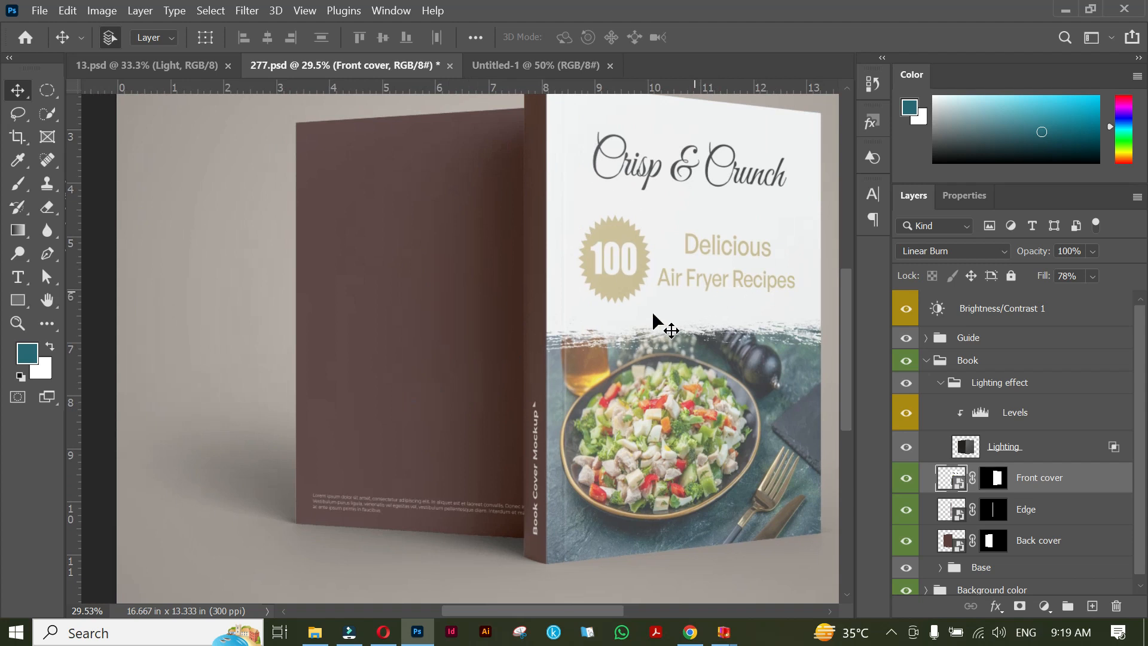
{"action": "left_click", "coordinate": [925, 452]}
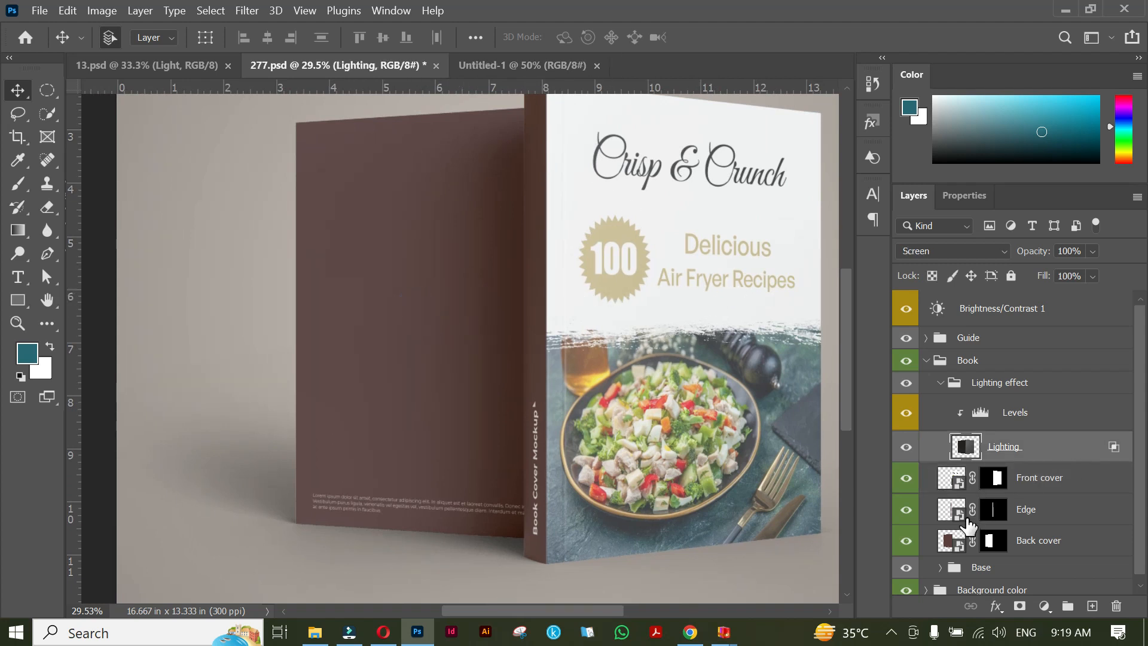
{"action": "double_click", "coordinate": [951, 541]}
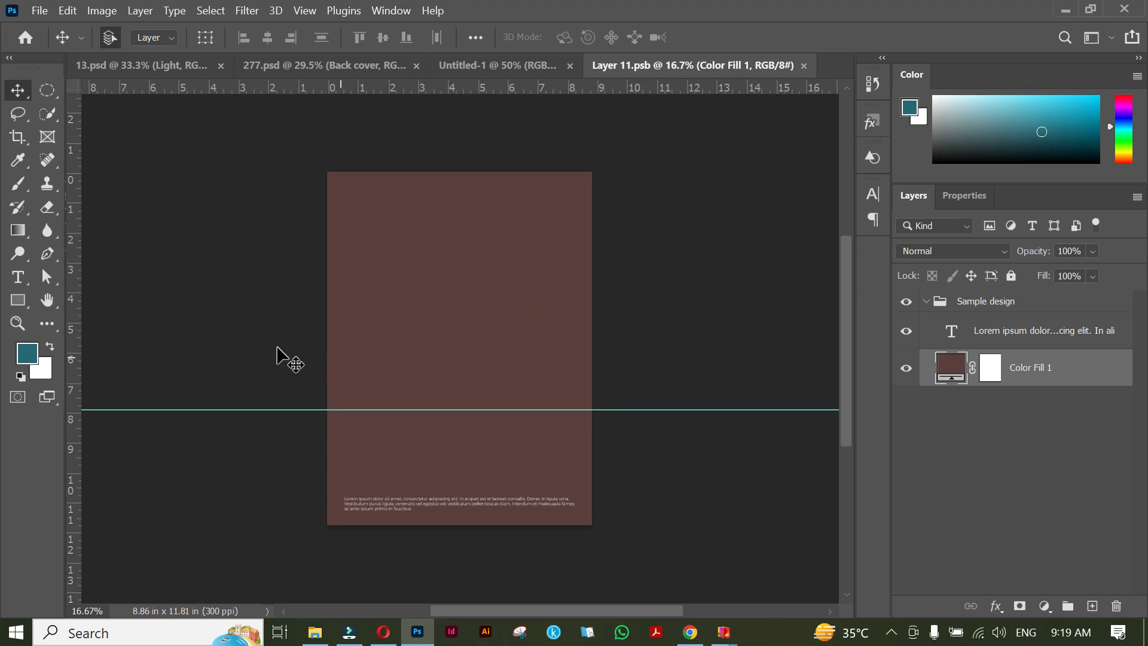
{"action": "left_click_drag", "start_coordinate": [277, 346], "coordinate": [598, 534]}
{"action": "key", "text": "Delete"}
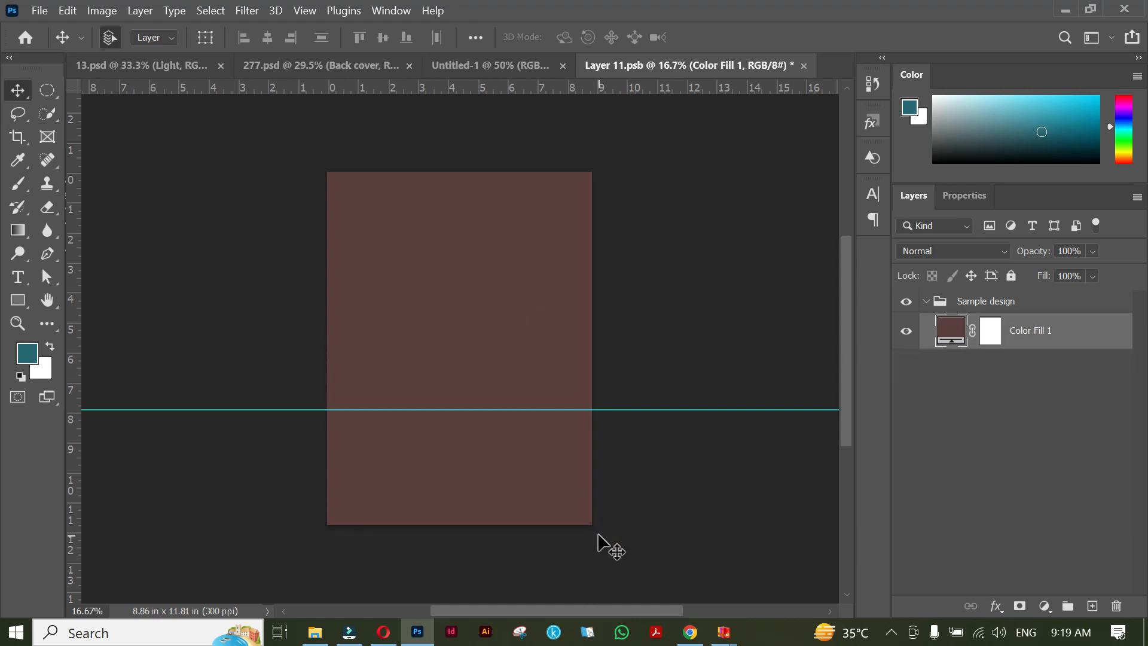
{"action": "key", "text": "Delete"}
- Place the Back cover image stretched vertically to 25.77% to fill the canvas, and save and close Layer 11.psb
{"action": "left_click", "coordinate": [315, 632]}
{"action": "left_click_drag", "start_coordinate": [221, 125], "coordinate": [445, 356]}
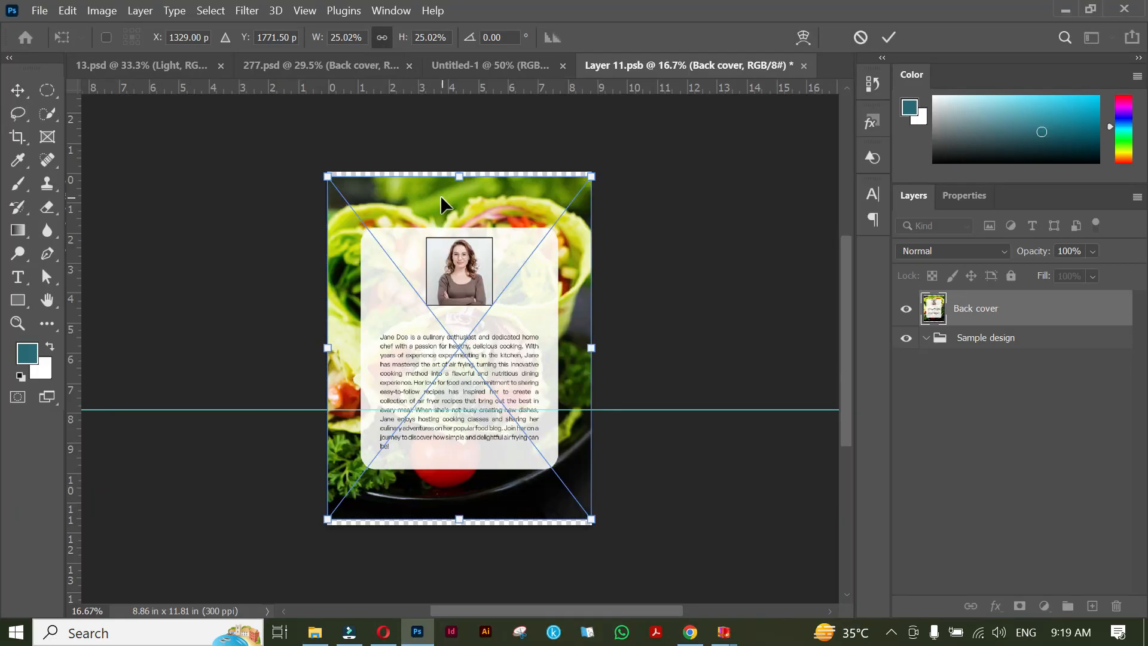
{"action": "left_click_drag", "start_coordinate": [465, 173], "coordinate": [462, 171]}
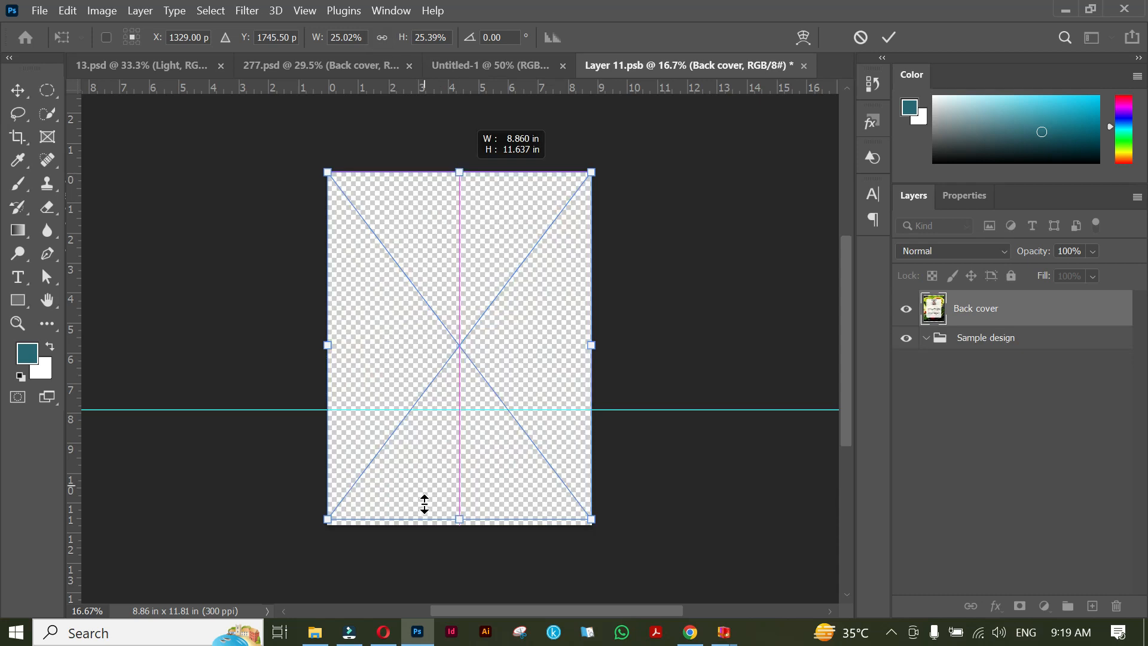
{"action": "left_click_drag", "start_coordinate": [461, 518], "coordinate": [460, 525]}
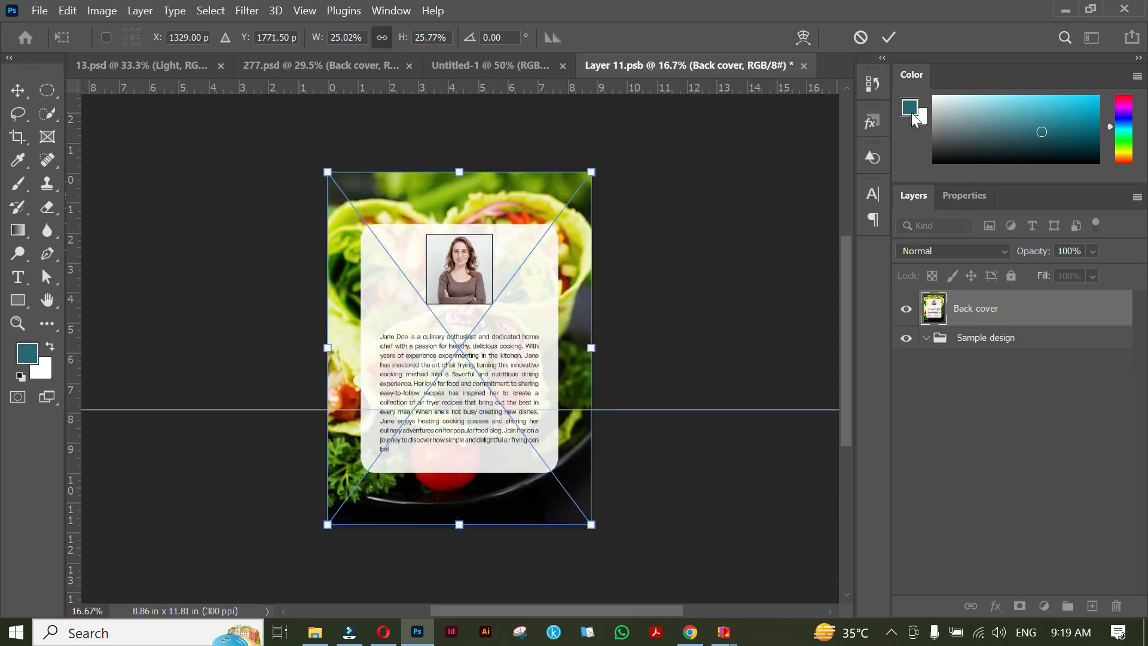
{"action": "left_click", "coordinate": [890, 38]}
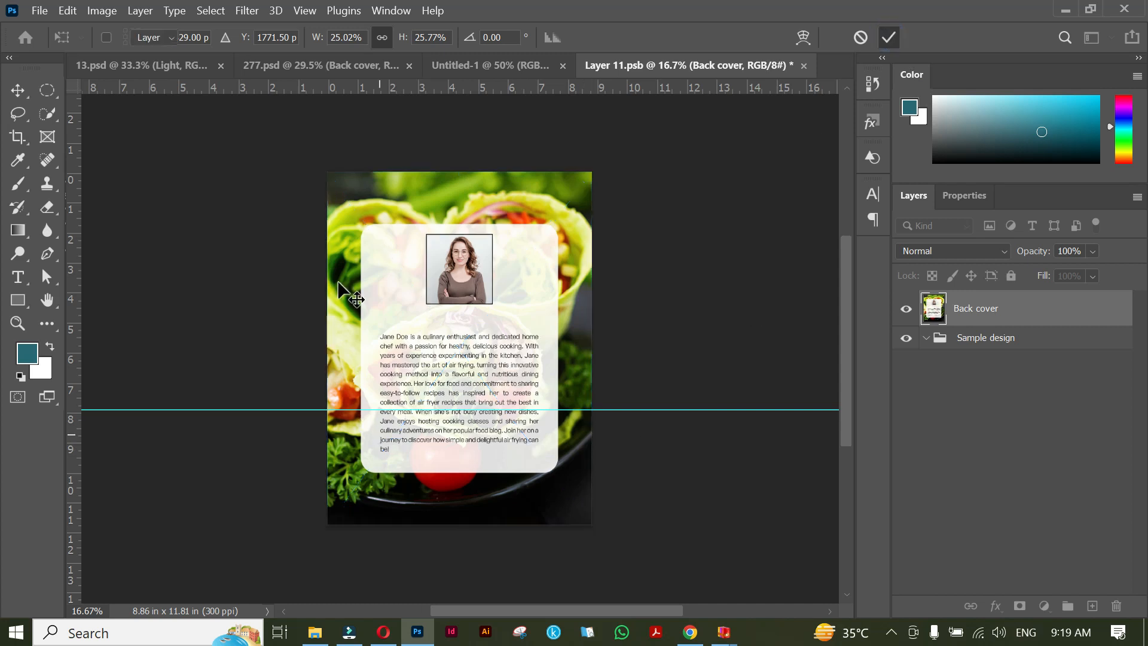
{"action": "left_click", "coordinate": [803, 65]}
{"action": "left_click", "coordinate": [549, 263]}
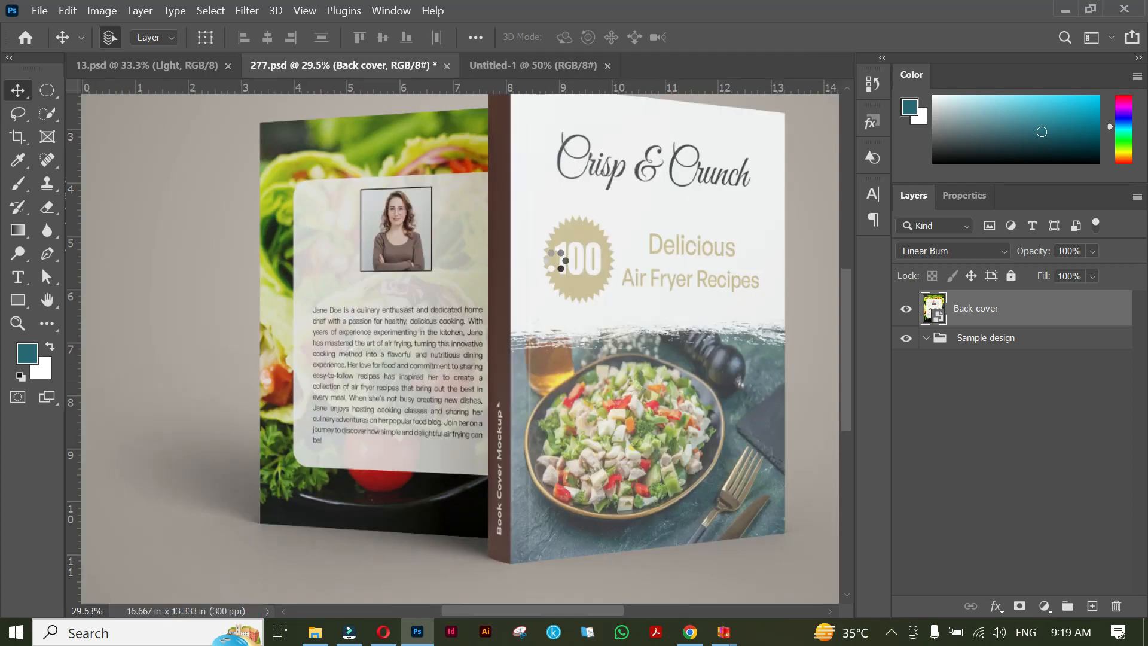
- Open the Edge smart object of 277.psd and delete its sample spine text and background layers
{"action": "scroll", "coordinate": [463, 383], "scroll_direction": "down", "scroll_amount": 1}
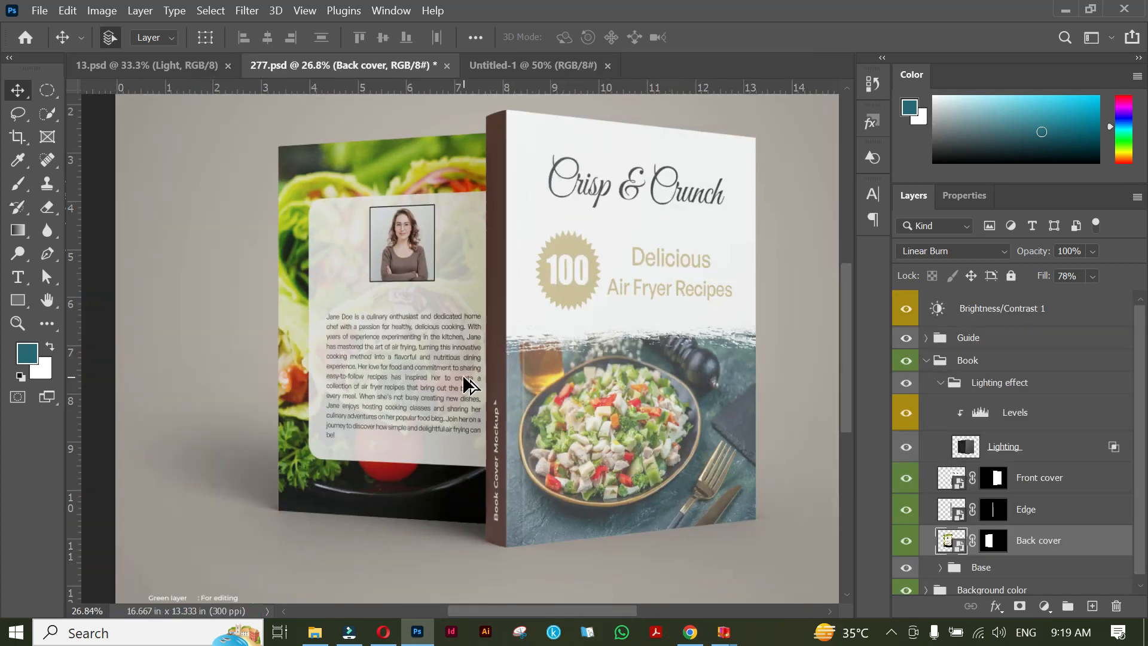
{"action": "left_click_drag", "start_coordinate": [500, 392], "coordinate": [460, 392]}
{"action": "left_click", "coordinate": [464, 368]}
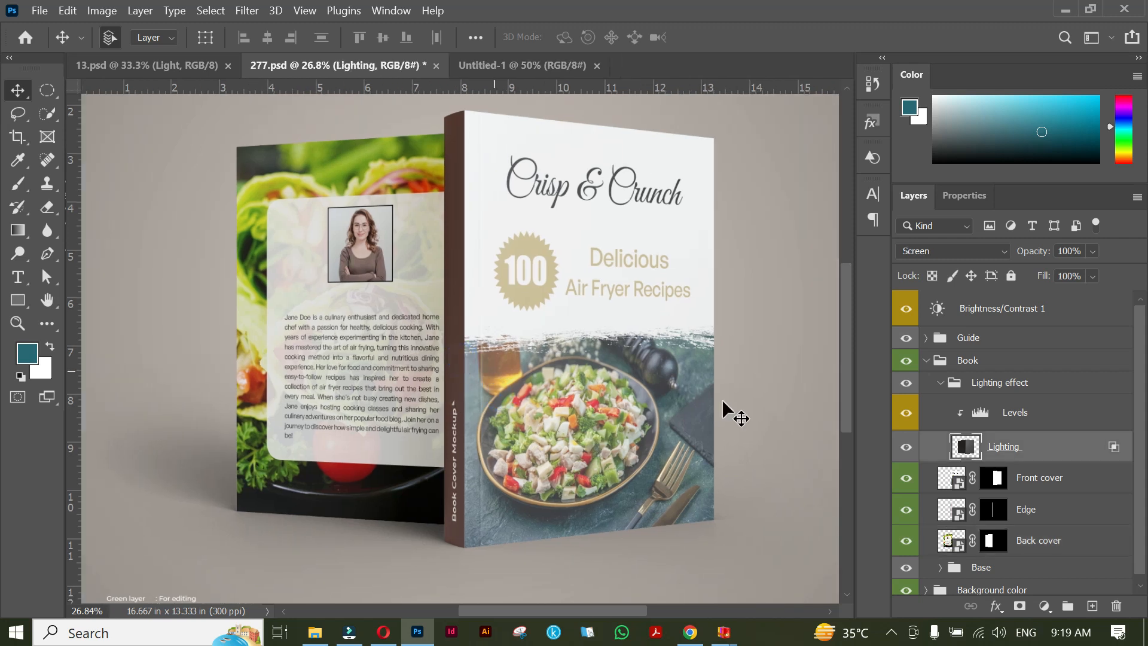
{"action": "double_click", "coordinate": [959, 515]}
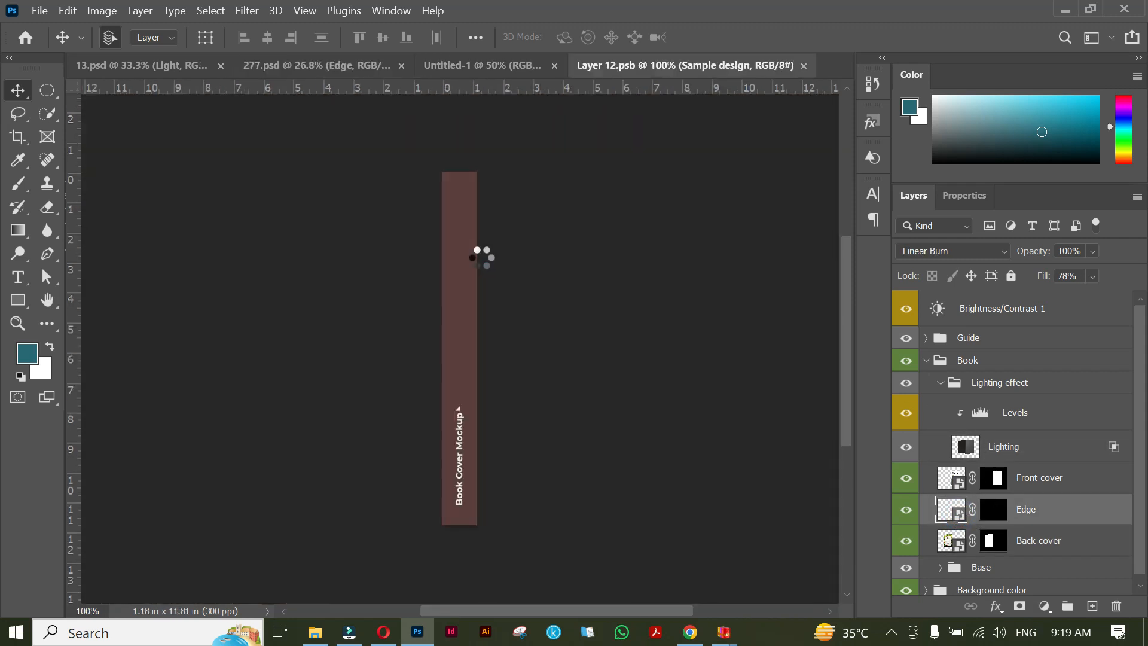
{"action": "left_click_drag", "start_coordinate": [390, 267], "coordinate": [547, 552]}
{"action": "key", "text": "Delete"}
{"action": "left_click", "coordinate": [470, 420]}
{"action": "key", "text": "Delete"}
{"action": "key", "text": "Delete"}
{"action": "key", "text": "Delete"}
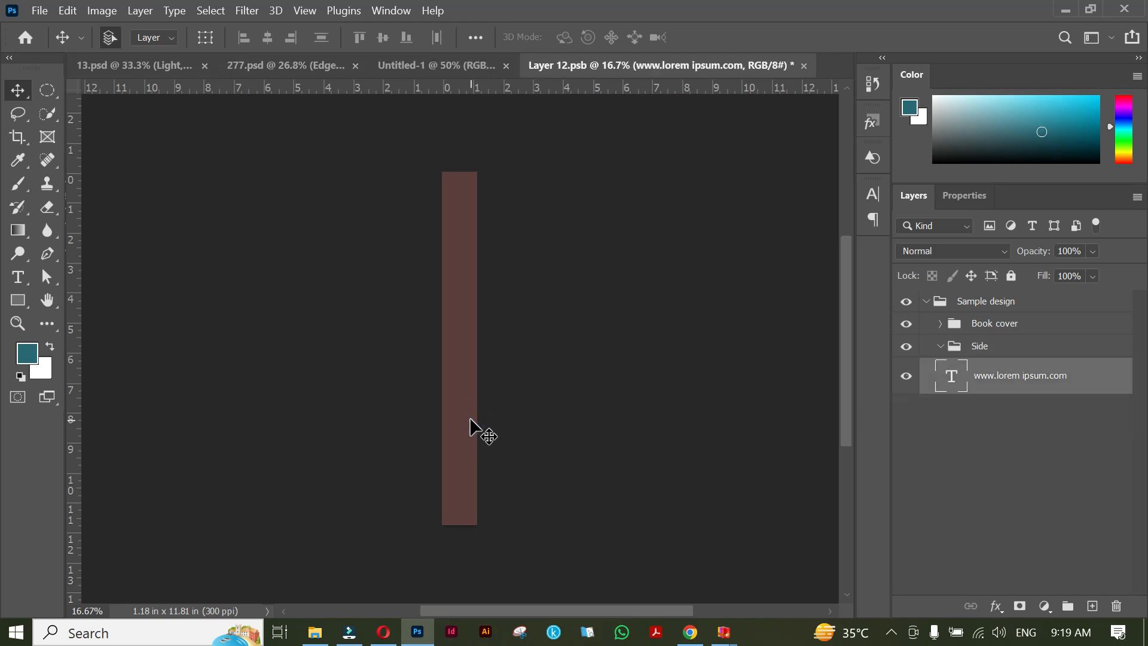
- Open Paperback cover.pdf from the YT videos folder as a separate Photoshop document
{"action": "left_click", "coordinate": [315, 634]}
{"action": "left_click_drag", "start_coordinate": [796, 177], "coordinate": [838, 66]}
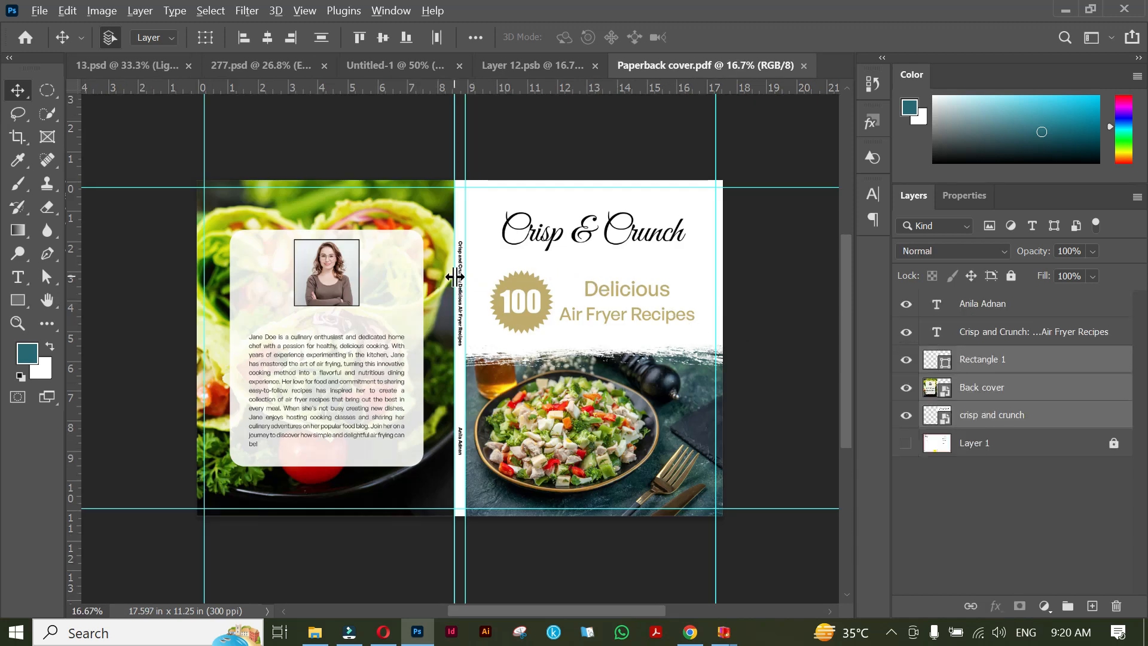
- Copy the spine title and author name text layers from Paperback cover.pdf into Layer 12.psb
{"action": "scroll", "coordinate": [454, 276], "scroll_direction": "up", "scroll_amount": 3}
{"action": "scroll", "coordinate": [454, 276], "scroll_direction": "up", "scroll_amount": 2}
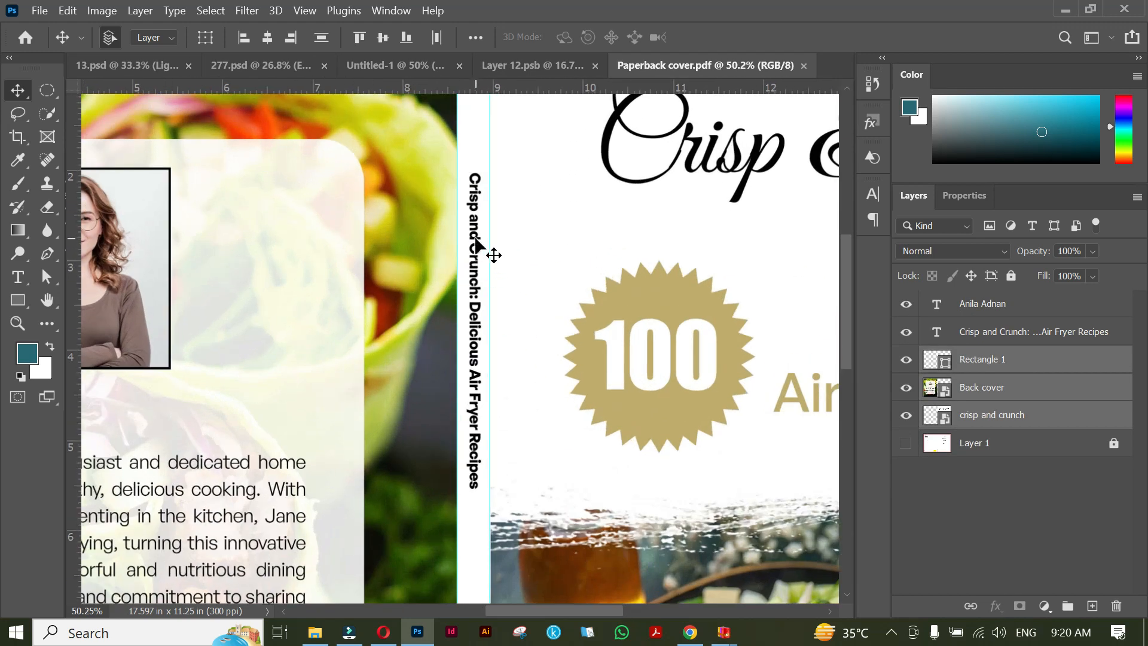
{"action": "left_click", "coordinate": [476, 239]}
{"action": "scroll", "coordinate": [470, 451], "scroll_direction": "down", "scroll_amount": 5}
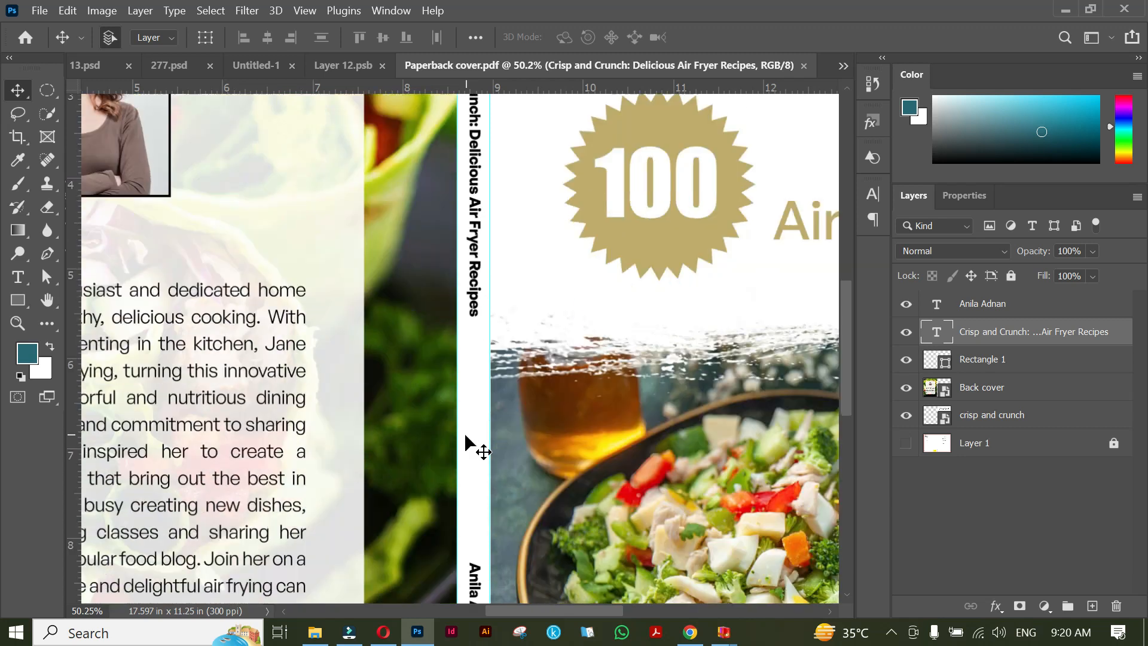
{"action": "left_click", "coordinate": [476, 491], "text": "shift"}
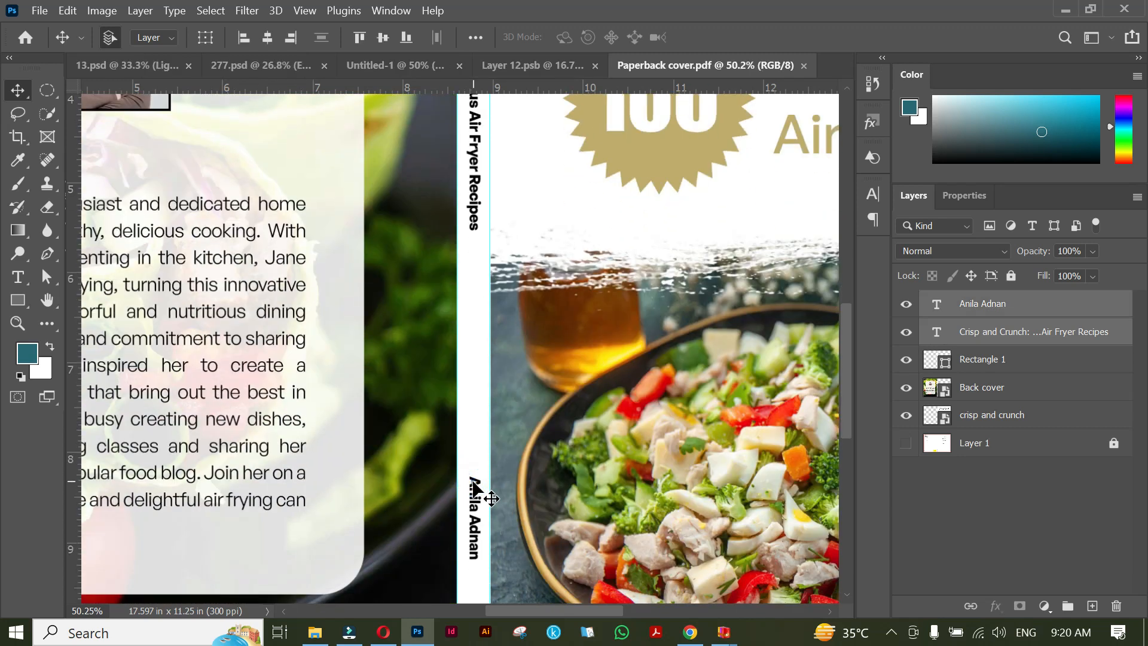
{"action": "left_click_drag", "start_coordinate": [476, 491], "coordinate": [488, 379]}
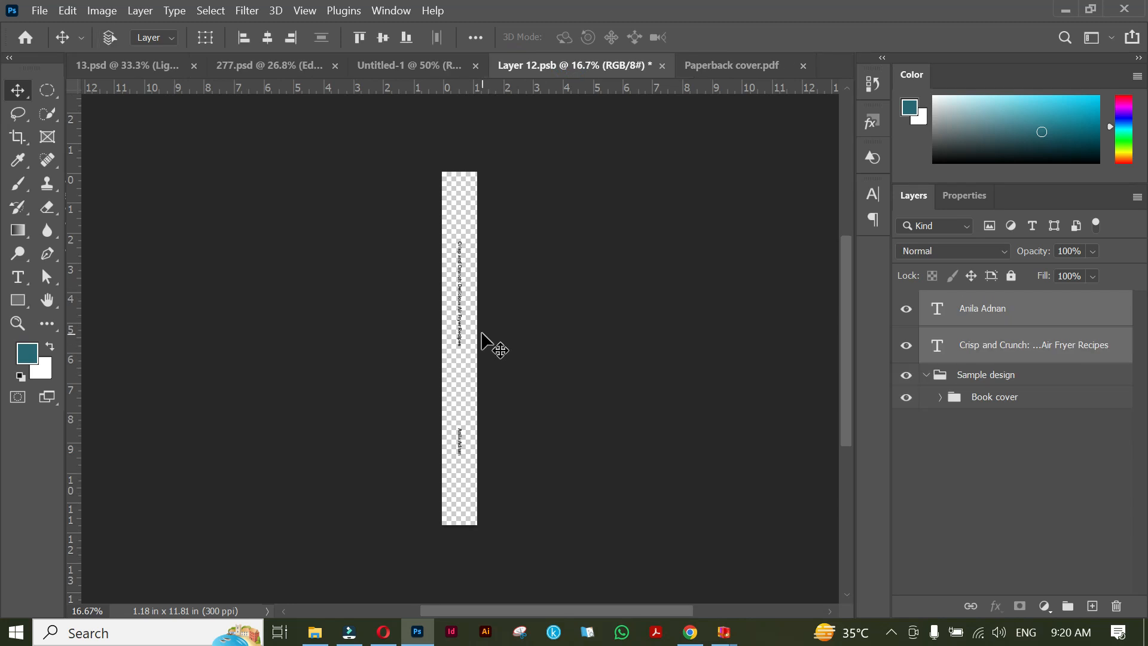
- Scale both spine text layers together to 142.22% so they run along most of the spine's height
{"action": "key", "text": "ctrl+t"}
{"action": "left_click_drag", "start_coordinate": [460, 239], "coordinate": [470, 209]}
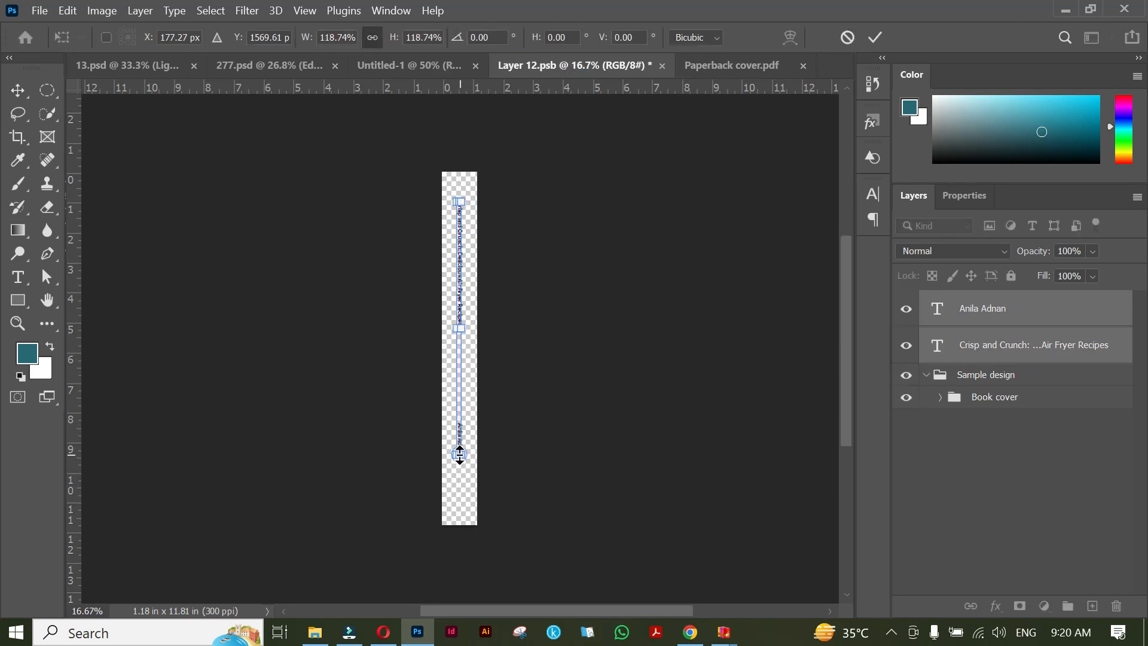
{"action": "left_click_drag", "start_coordinate": [460, 454], "coordinate": [460, 505]}
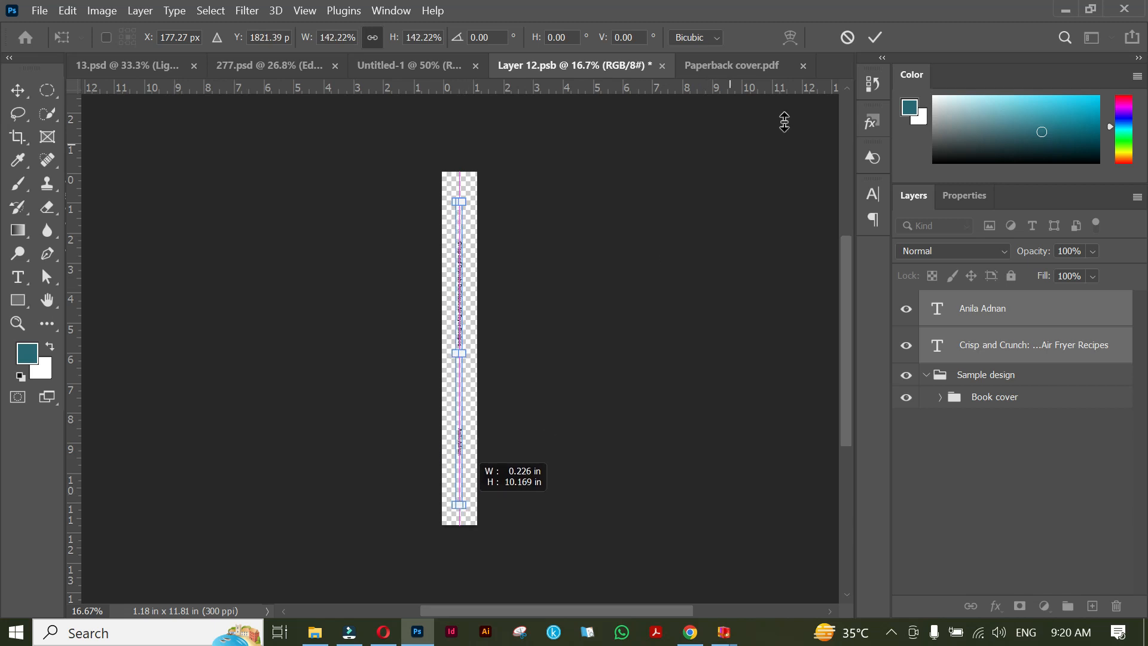
{"action": "left_click", "coordinate": [875, 38]}
{"action": "left_click", "coordinate": [459, 393]}
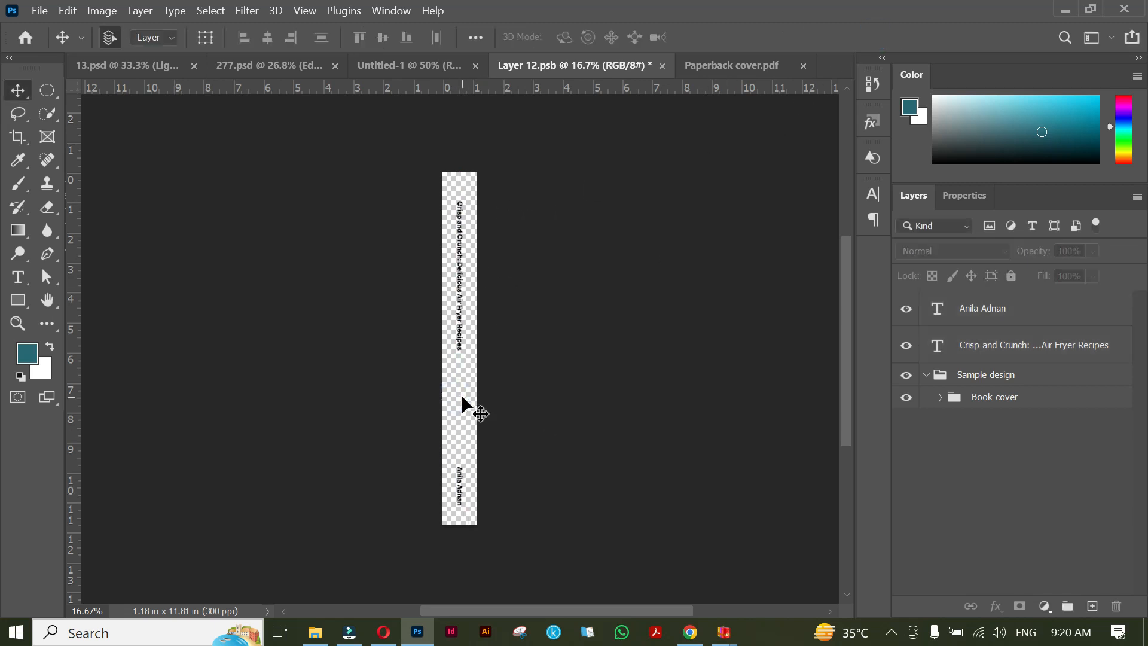
- Add a white (ffffff) Solid Color fill layer and place it beneath the two spine text layers
{"action": "left_click", "coordinate": [1043, 605]}
{"action": "left_click", "coordinate": [1081, 273]}
{"action": "left_click", "coordinate": [1045, 606]}
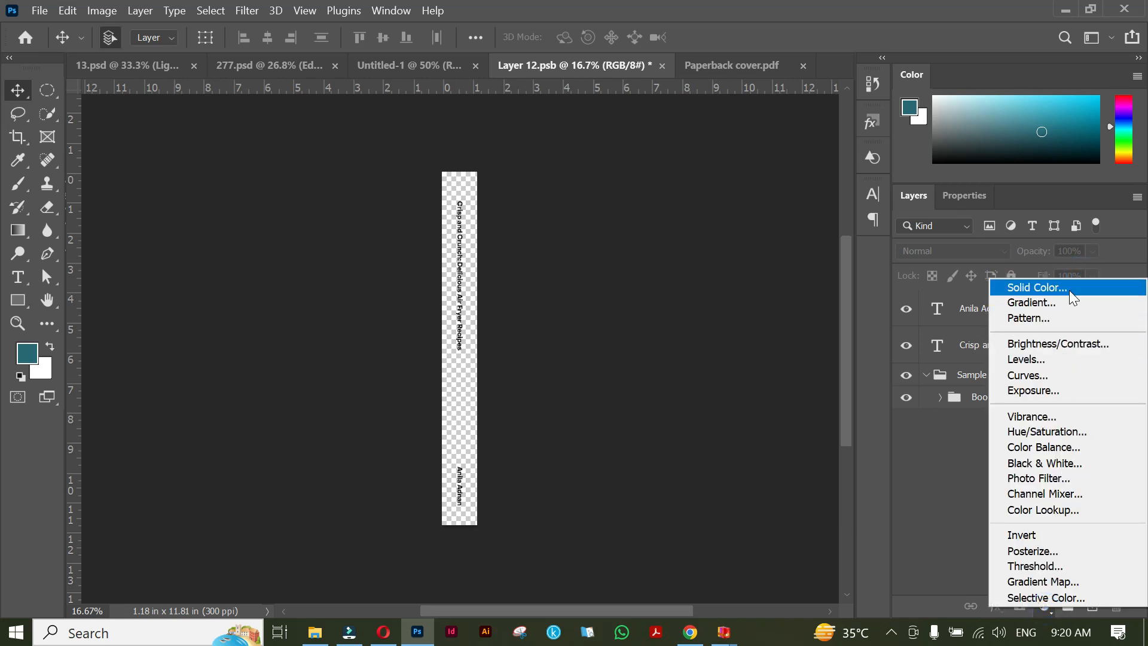
{"action": "left_click", "coordinate": [1070, 291]}
{"action": "left_click_drag", "start_coordinate": [779, 351], "coordinate": [601, 158]}
{"action": "left_click", "coordinate": [993, 177]}
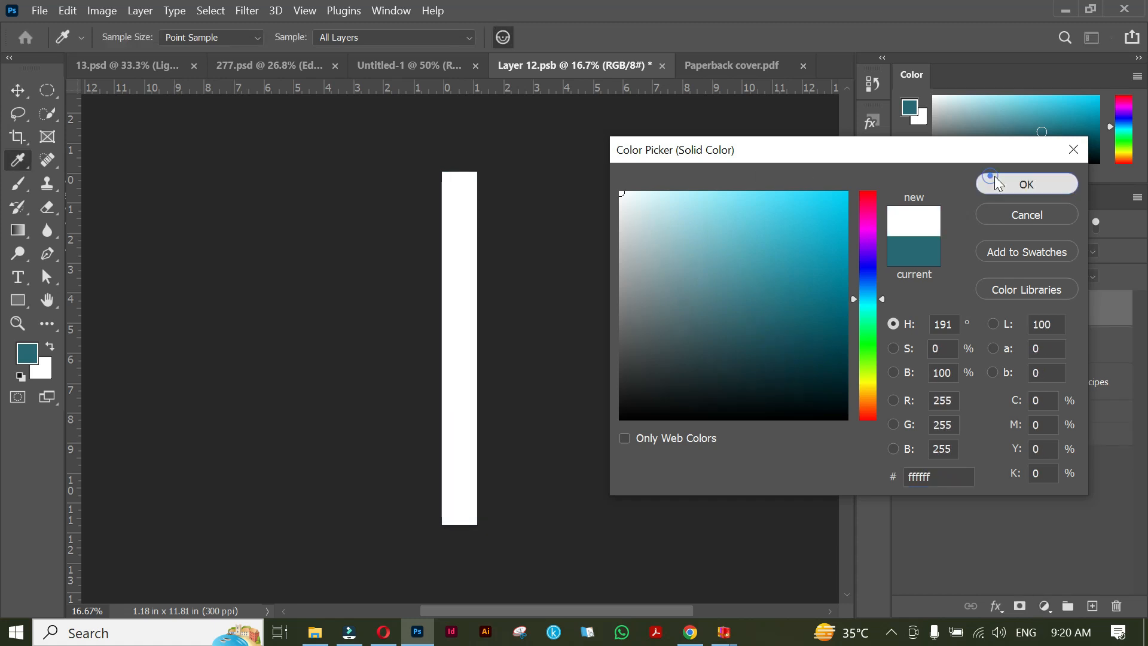
{"action": "left_click_drag", "start_coordinate": [1092, 301], "coordinate": [1075, 413]}
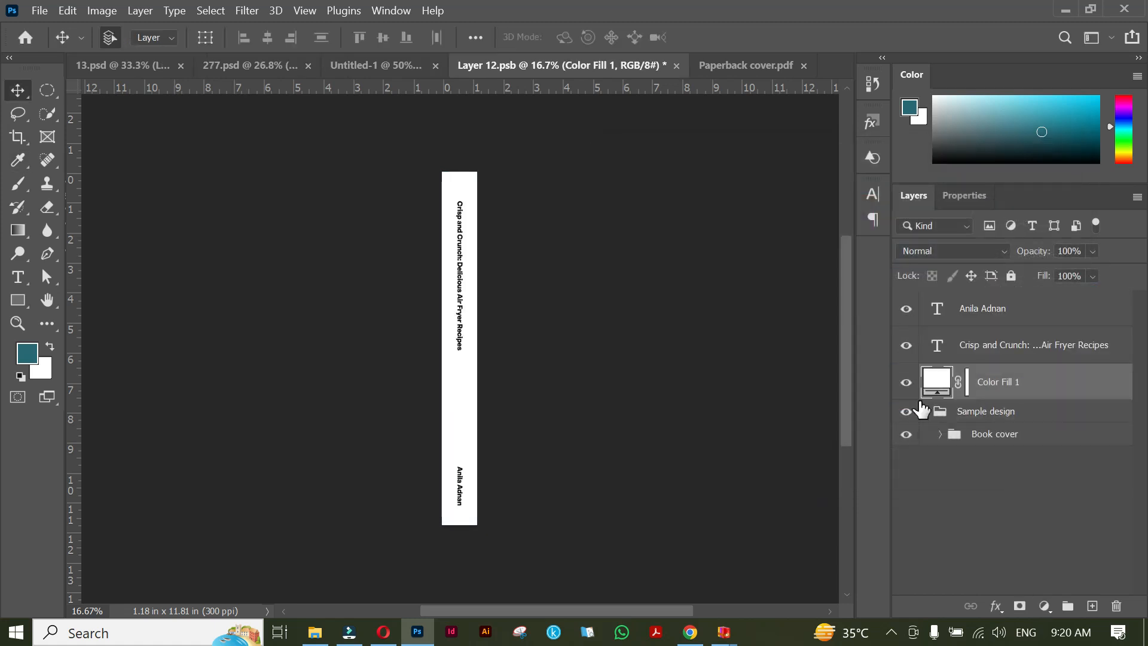
- Nudge the author name text slightly up from the lower end of the spine
{"action": "scroll", "coordinate": [475, 379], "scroll_direction": "up", "scroll_amount": 1}
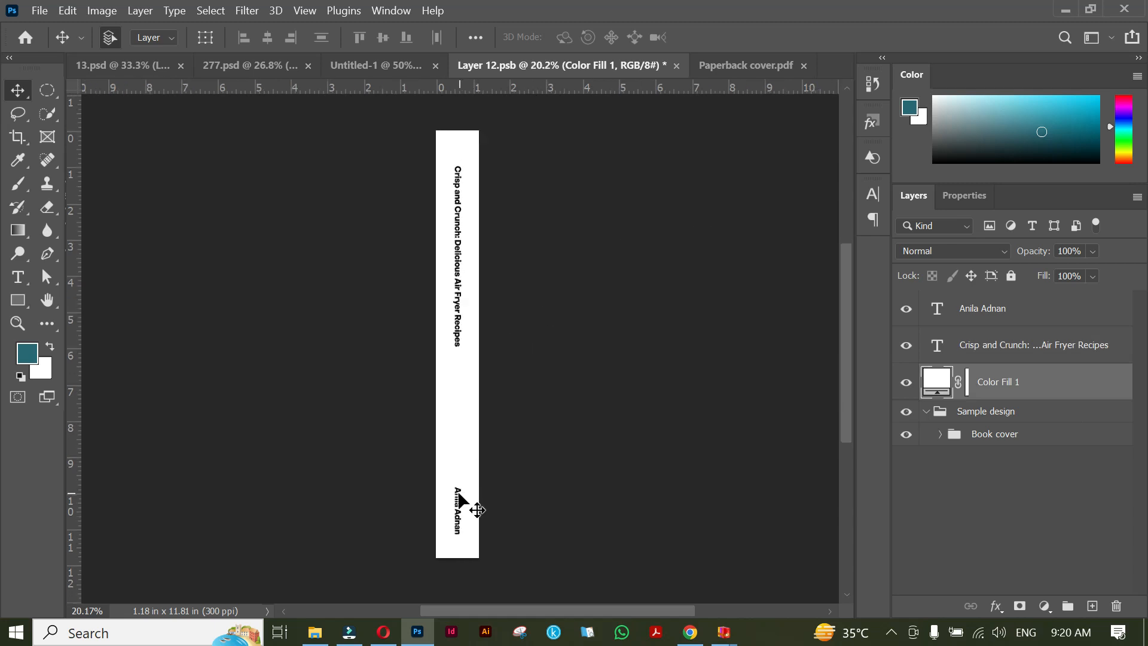
{"action": "left_click_drag", "start_coordinate": [476, 509], "coordinate": [460, 472]}
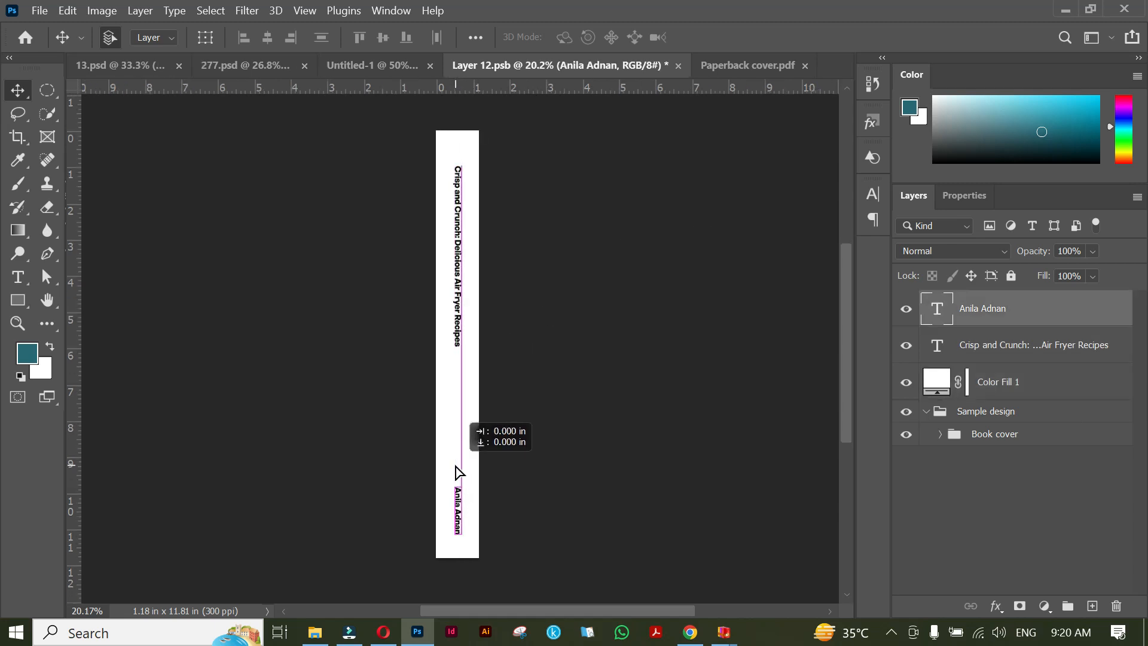
{"action": "left_click", "coordinate": [456, 465], "text": "shift"}
{"action": "key", "text": "shift+Up"}
{"action": "key", "text": "shift+Up"}
{"action": "key", "text": "shift+Up"}
{"action": "key", "text": "shift+Up"}
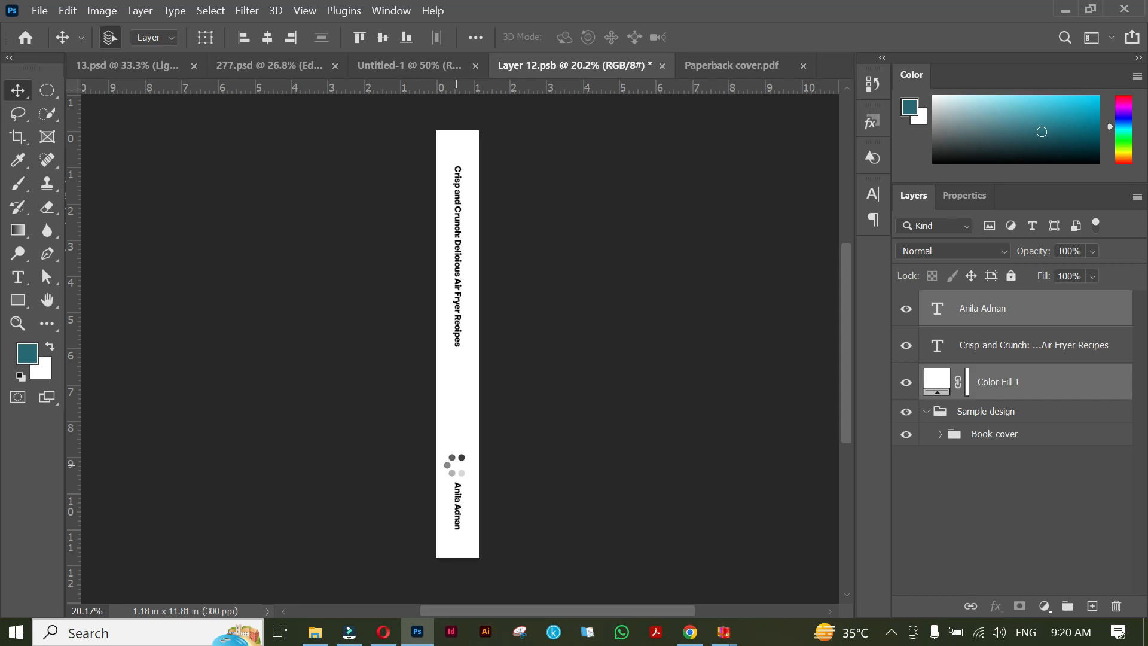
- Nudge the spine title text slightly down from the upper end of the spine
{"action": "left_click", "coordinate": [456, 320]}
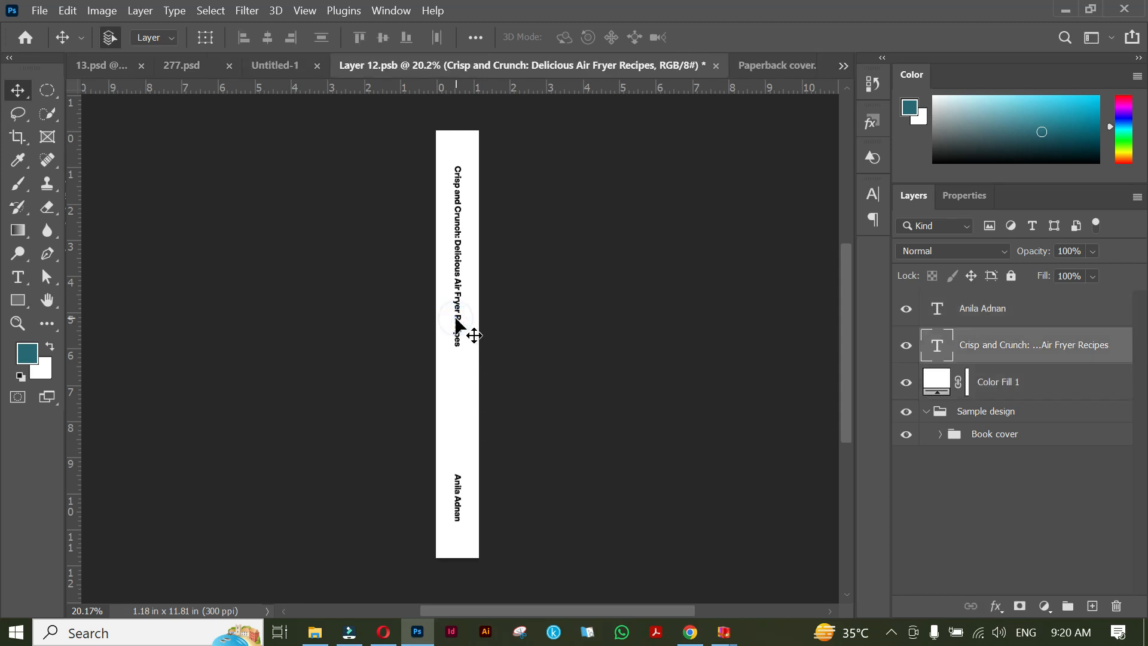
{"action": "key", "text": "shift+Down"}
{"action": "key", "text": "shift+Down"}
{"action": "key", "text": "shift+Down"}
{"action": "key", "text": "shift+Down"}
{"action": "key", "text": "shift+Down"}
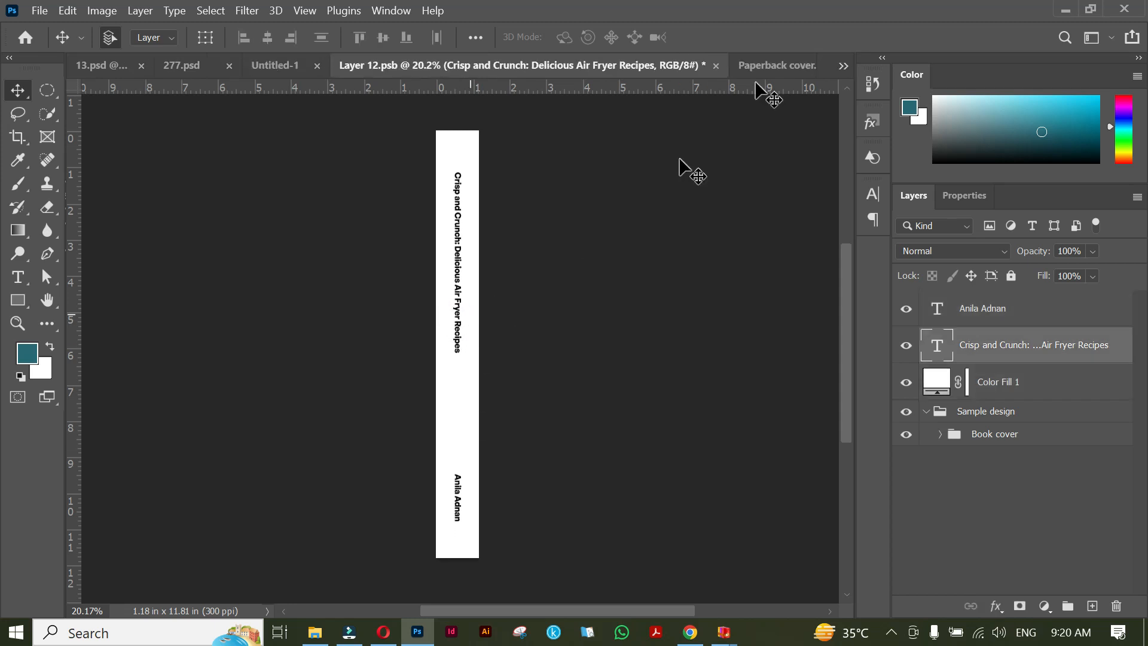
- Save and close Layer 12.psb, and close Paperback cover.pdf
{"action": "left_click", "coordinate": [716, 66]}
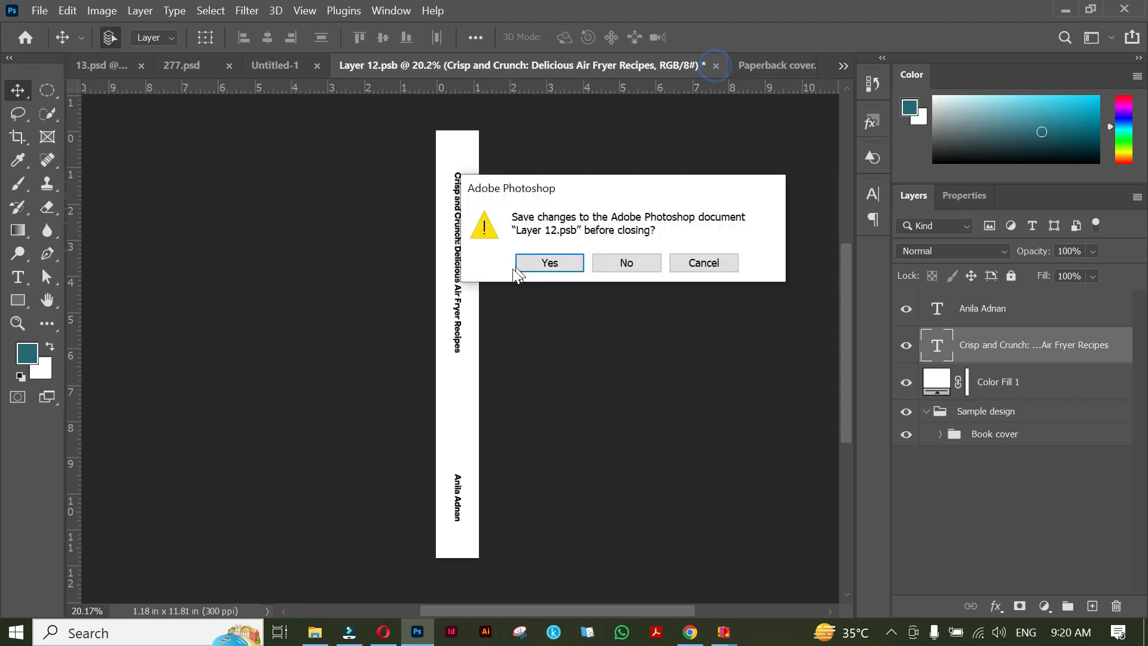
{"action": "left_click", "coordinate": [547, 264]}
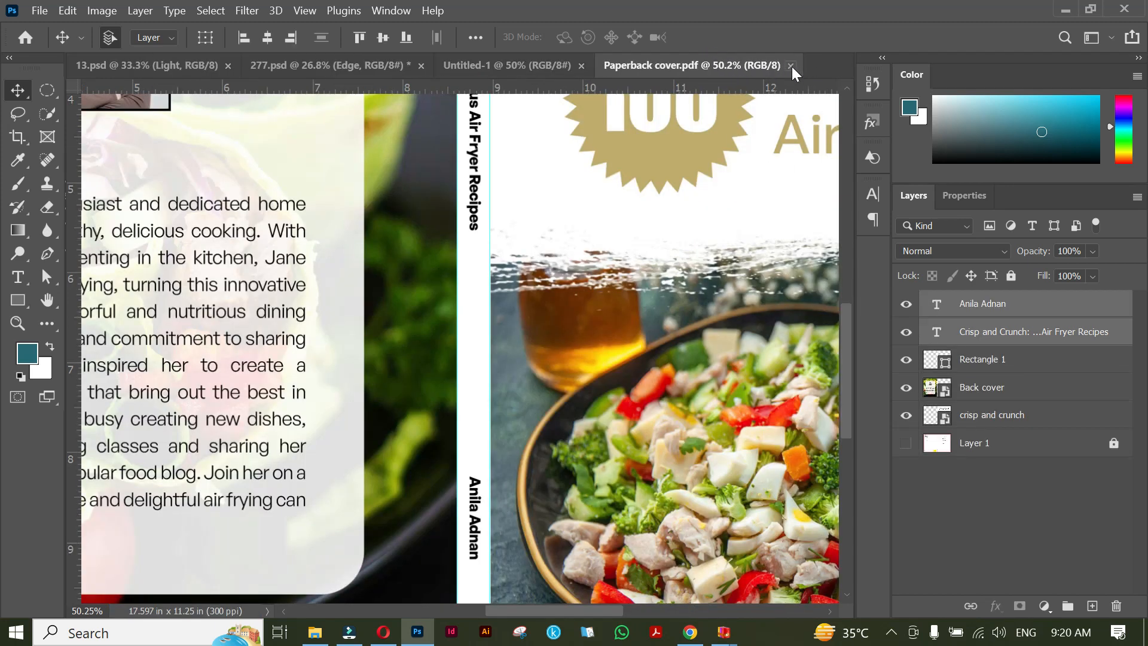
{"action": "left_click", "coordinate": [791, 65]}
- Delete the caption text and the background from the 277.psd mockup, leaving only the book on transparency
{"action": "scroll", "coordinate": [412, 516], "scroll_direction": "down", "scroll_amount": 3}
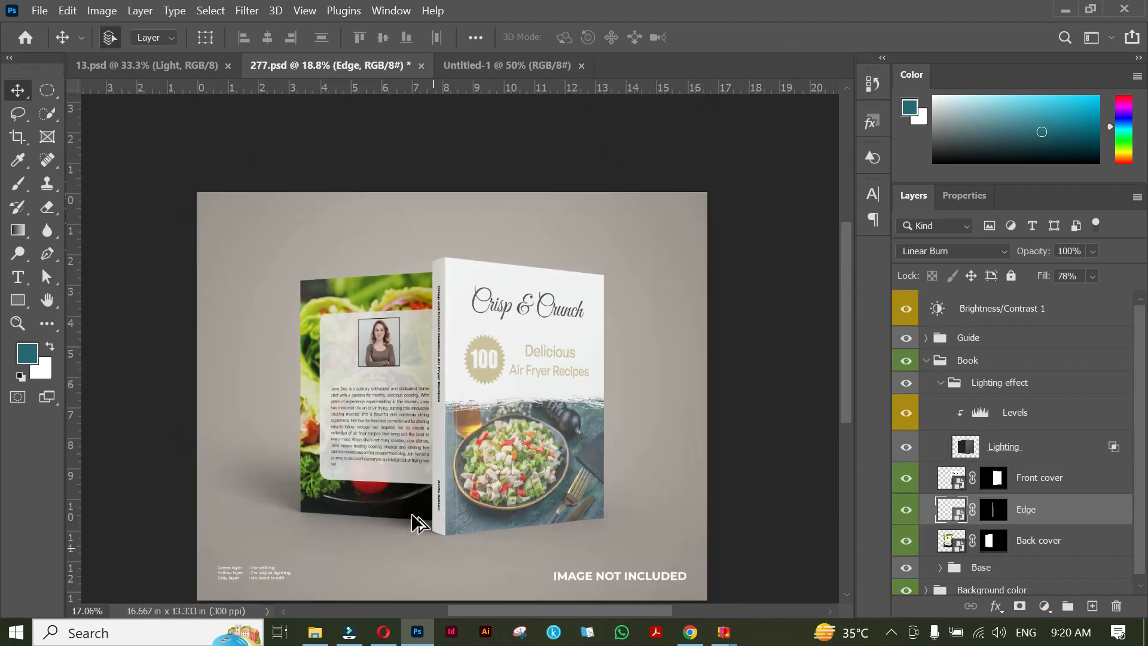
{"action": "left_click", "coordinate": [301, 544]}
{"action": "left_click_drag", "start_coordinate": [168, 524], "coordinate": [260, 561]}
{"action": "key", "text": "Delete"}
{"action": "left_click", "coordinate": [243, 461]}
{"action": "key", "text": "Delete"}
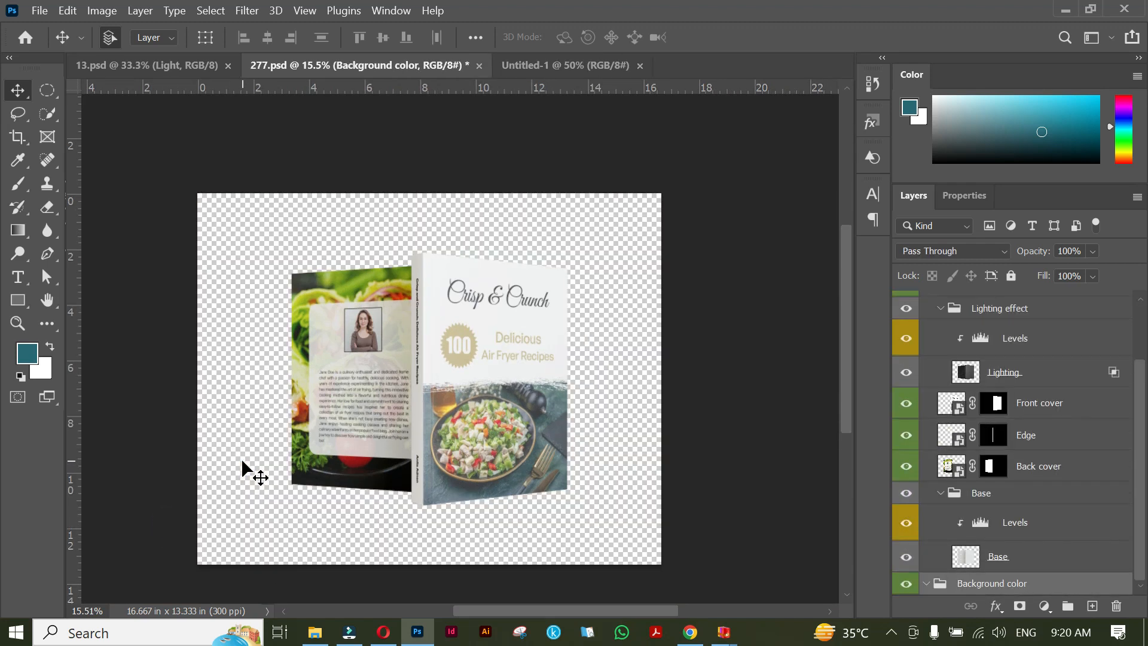
- Copy the book's Lighting, Front cover, Edge, Back cover and Base layers from 277.psd into the Untitled-1 document
{"action": "left_click_drag", "start_coordinate": [265, 252], "coordinate": [588, 516]}
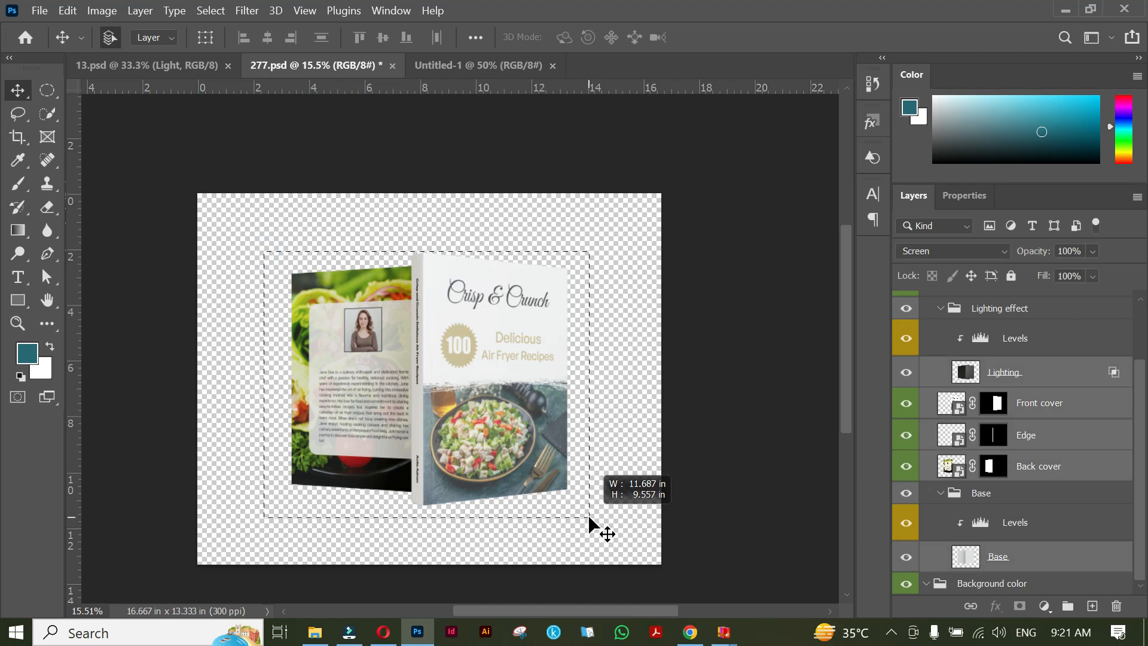
{"action": "left_click_drag", "start_coordinate": [460, 454], "coordinate": [366, 325]}
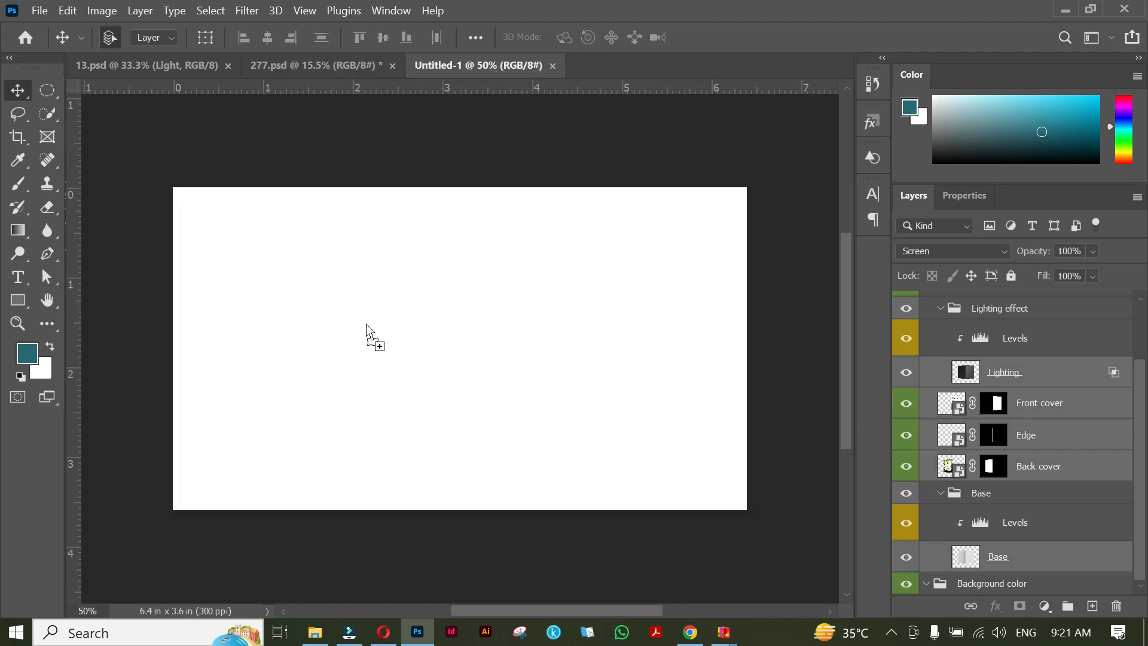
{"action": "left_click_drag", "start_coordinate": [315, 410], "coordinate": [315, 409]}
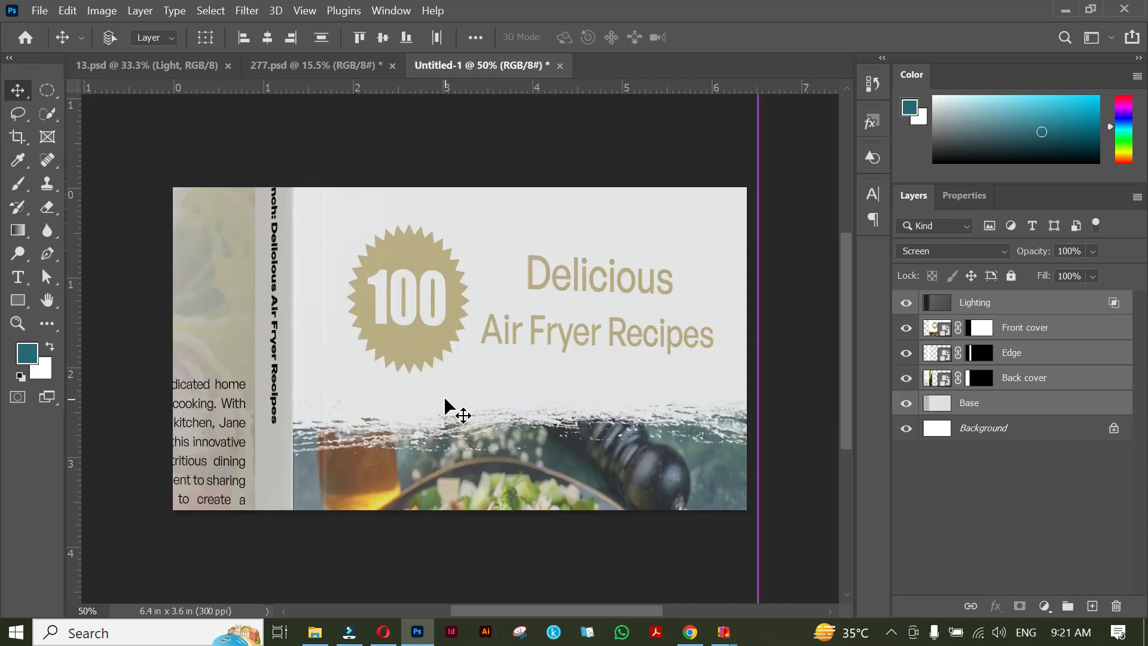
- Scale the copied book layers to 19.85% and place them in the canvas's left half, vertically centred at Y 540 px
{"action": "key", "text": "ctrl+t"}
{"action": "key", "text": "ctrl+0"}
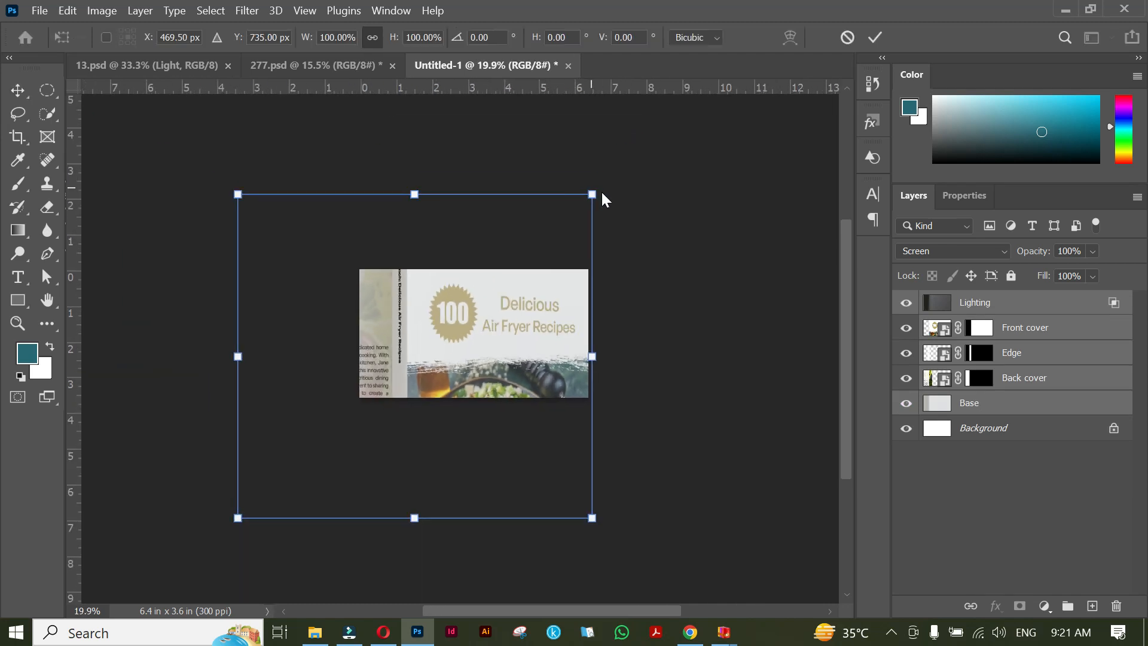
{"action": "left_click_drag", "start_coordinate": [592, 194], "coordinate": [394, 438]}
{"action": "left_click_drag", "start_coordinate": [302, 456], "coordinate": [449, 335]}
{"action": "left_click_drag", "start_coordinate": [507, 282], "coordinate": [449, 328]}
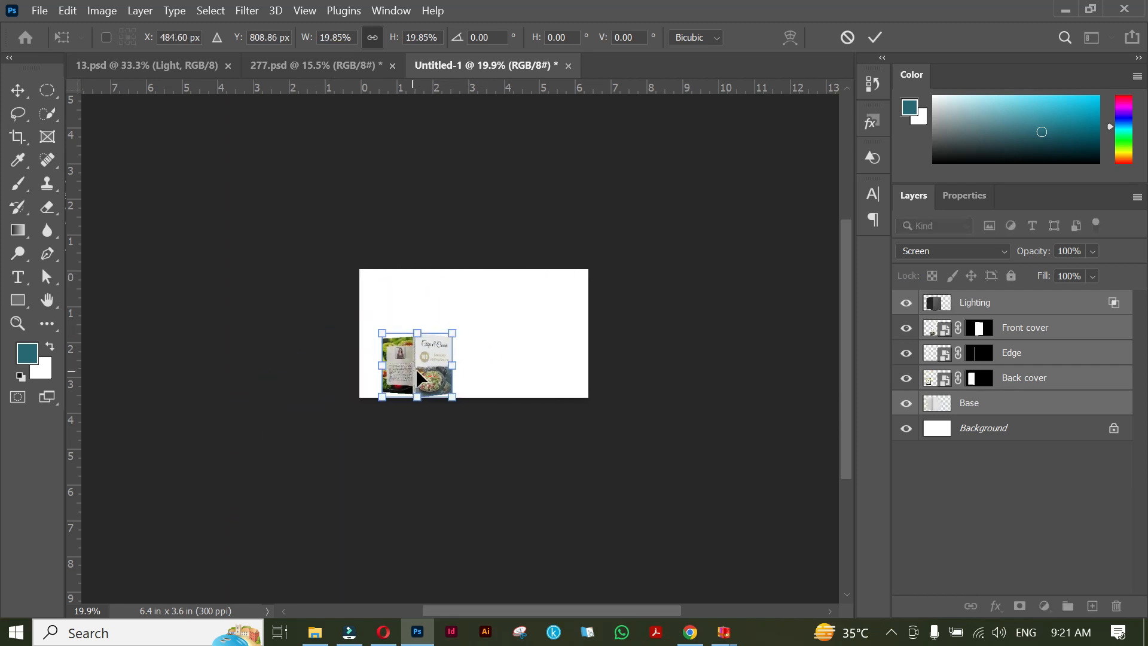
{"action": "left_click_drag", "start_coordinate": [419, 374], "coordinate": [416, 347]}
{"action": "left_click", "coordinate": [875, 37]}
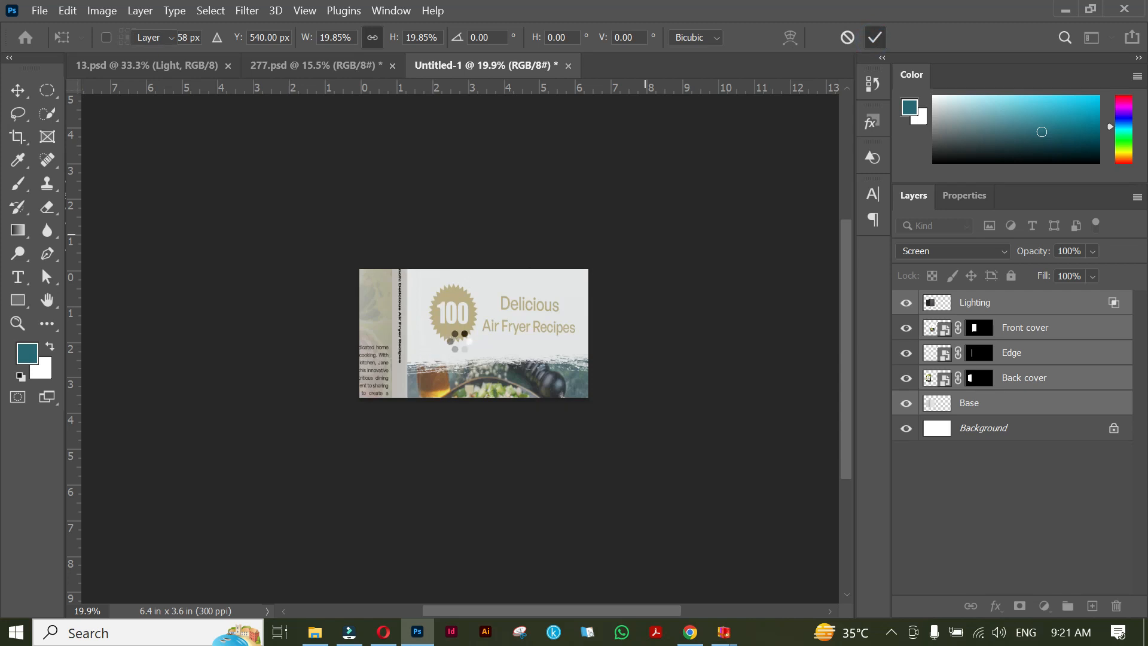
- Enlarge the book layers to 142.02% and keep them vertically centred at Y 540 px in the canvas's left half
{"action": "scroll", "coordinate": [458, 339], "scroll_direction": "up", "scroll_amount": 6}
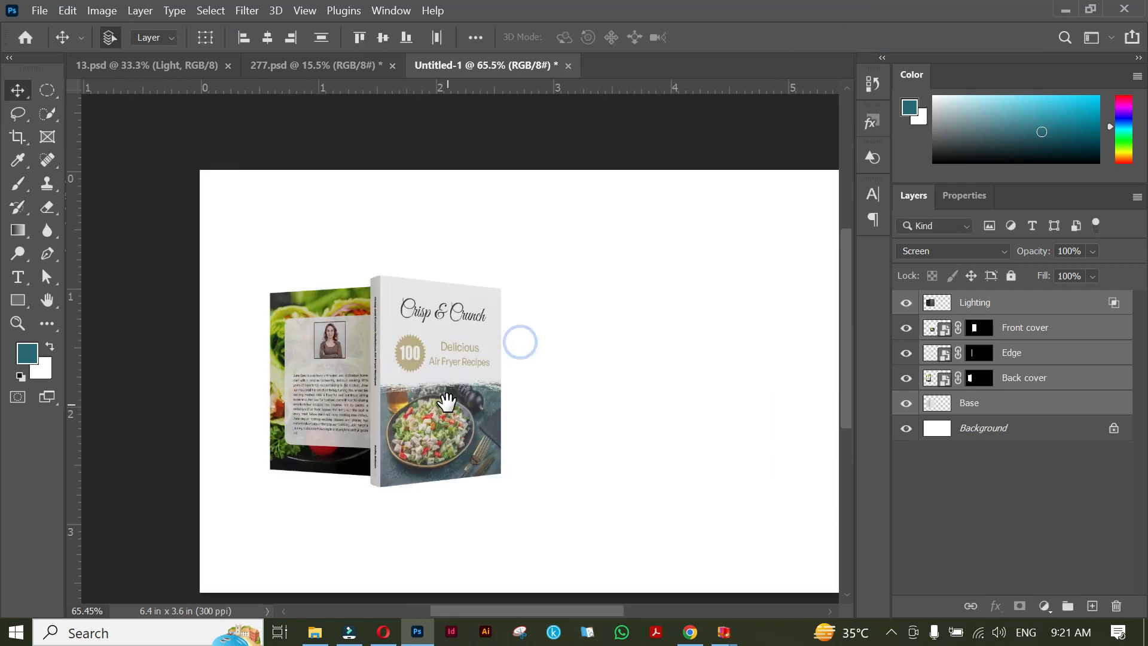
{"action": "key", "text": "ctrl+t"}
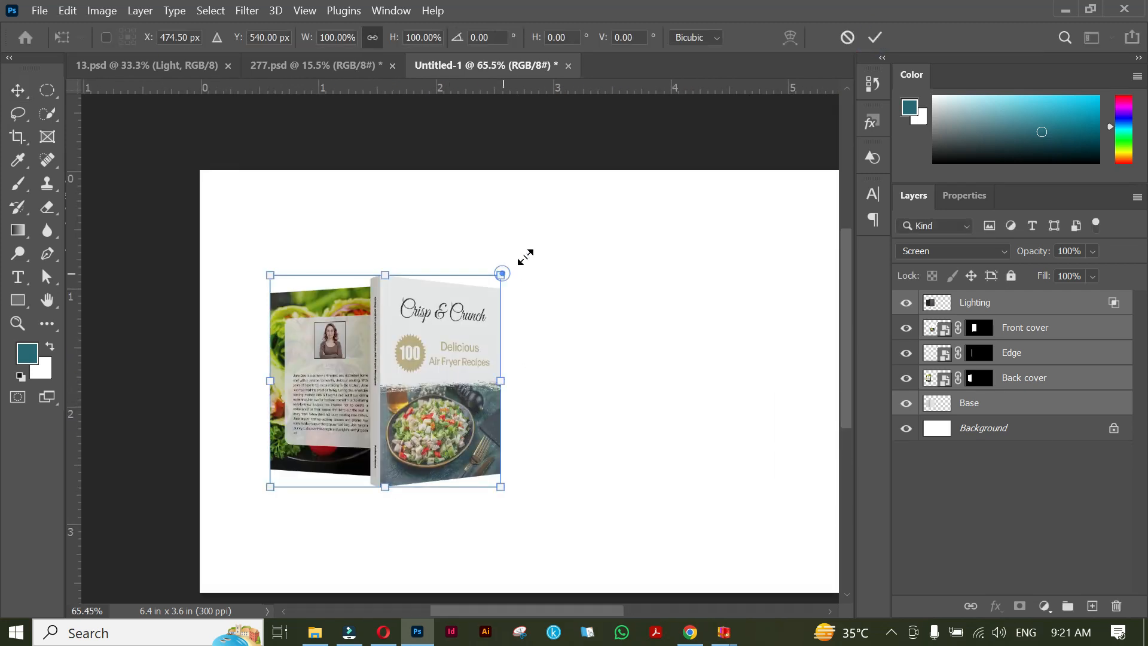
{"action": "left_click_drag", "start_coordinate": [502, 273], "coordinate": [571, 211]}
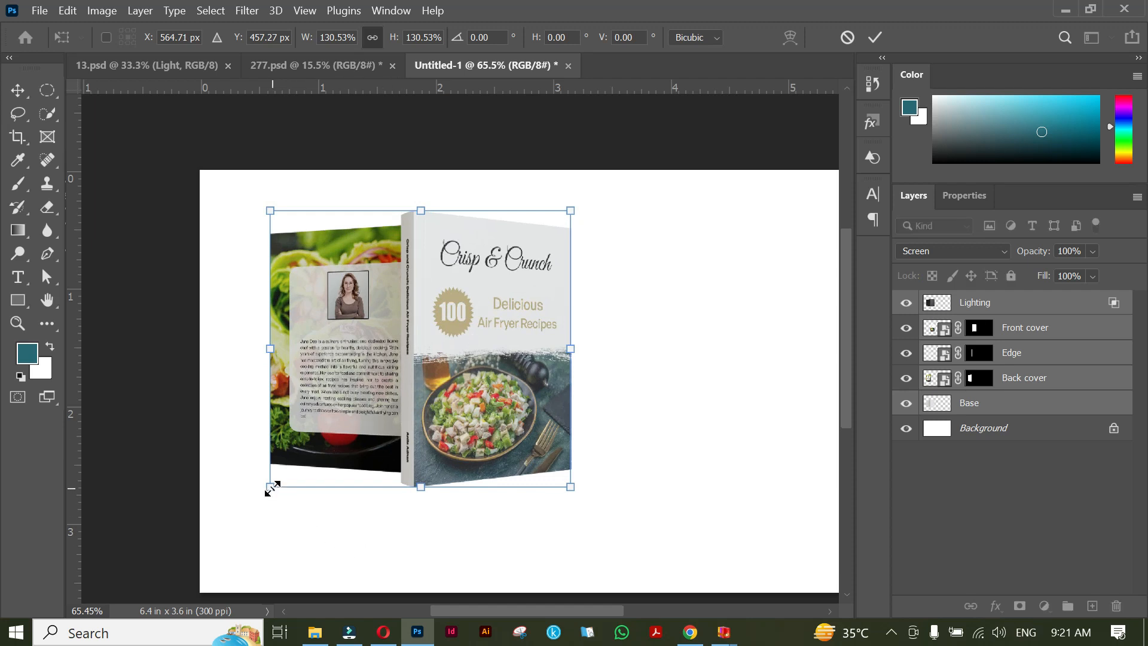
{"action": "left_click_drag", "start_coordinate": [272, 488], "coordinate": [242, 510]}
{"action": "left_click_drag", "start_coordinate": [373, 389], "coordinate": [372, 409]}
{"action": "left_click", "coordinate": [875, 38]}
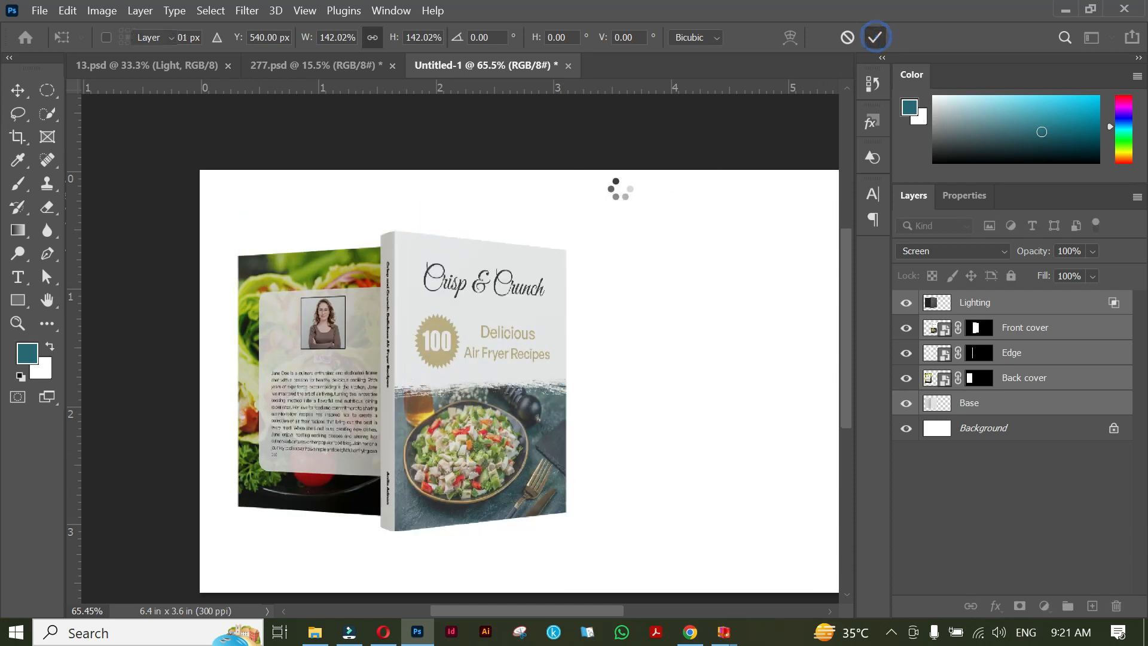
{"action": "scroll", "coordinate": [654, 369], "scroll_direction": "down", "scroll_amount": 3}
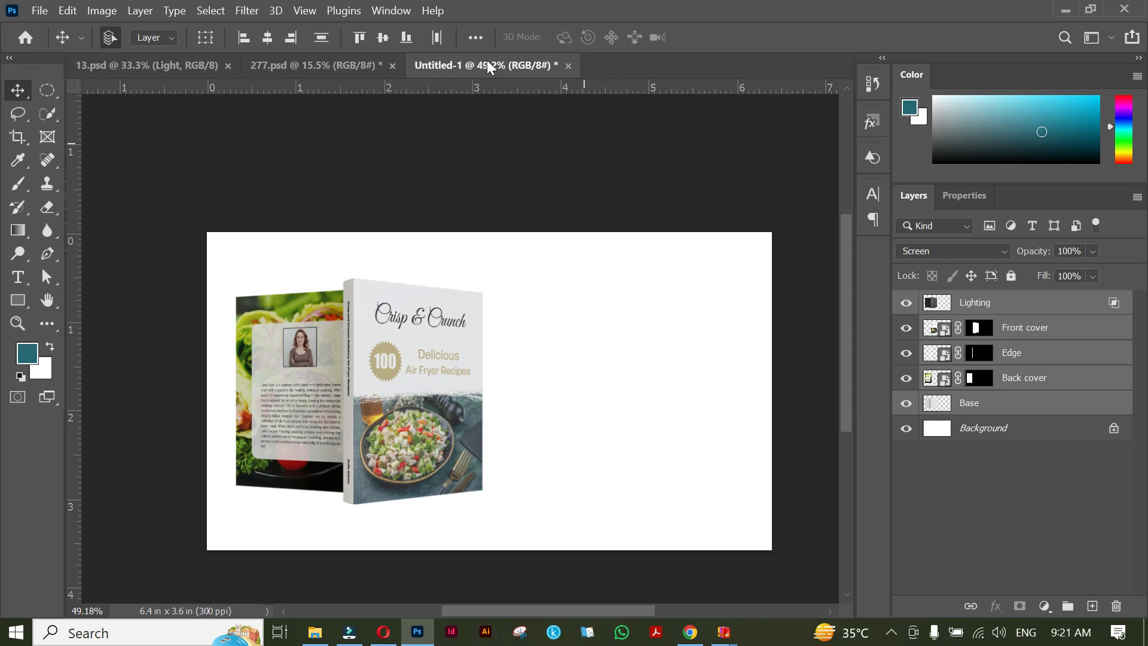
- Close the 277.psd mockup without saving its changes
{"action": "left_click", "coordinate": [345, 60]}
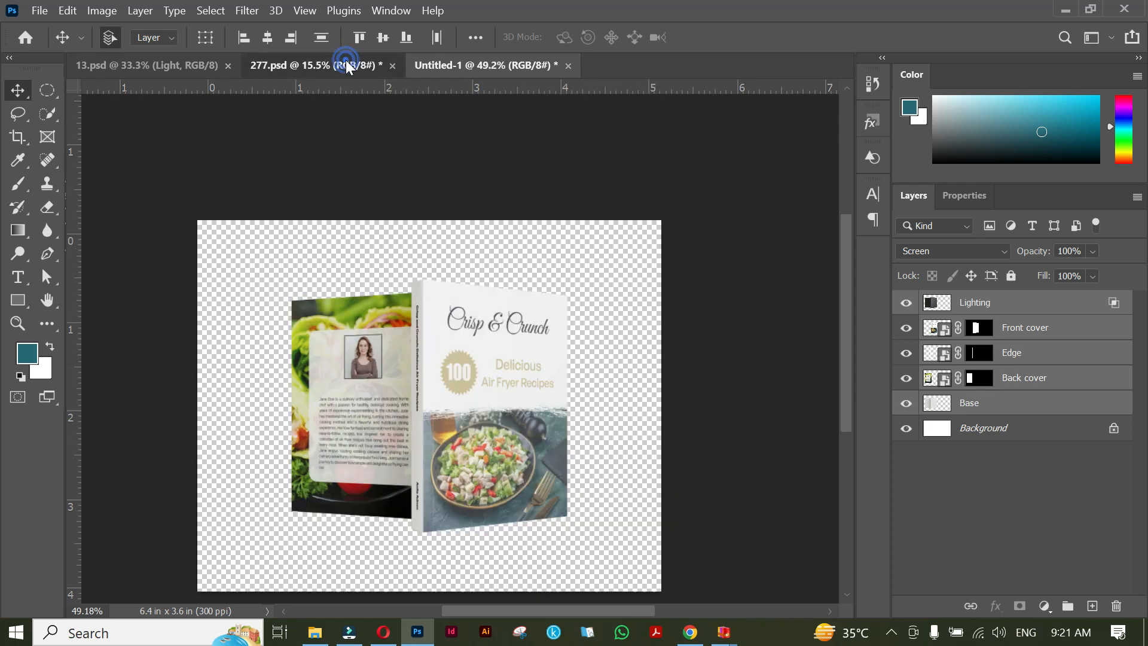
{"action": "left_click", "coordinate": [393, 65]}
{"action": "left_click", "coordinate": [632, 260]}
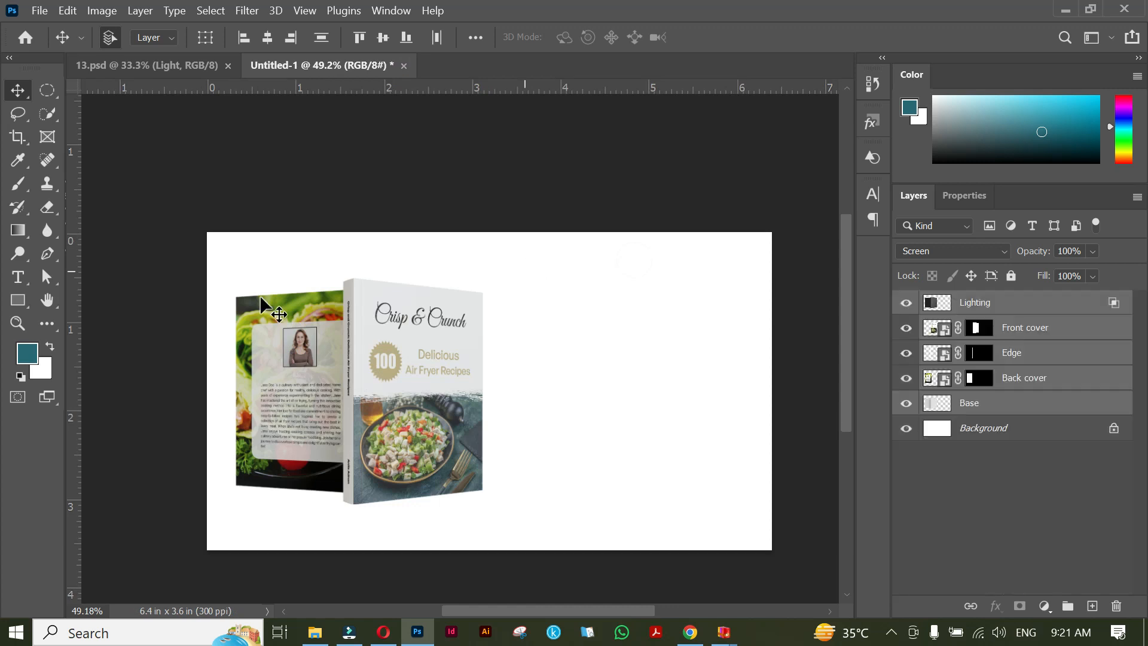
- Open the left page's Your Design Here (L) smart object in the 13.psd open-book mockup
{"action": "left_click", "coordinate": [153, 68]}
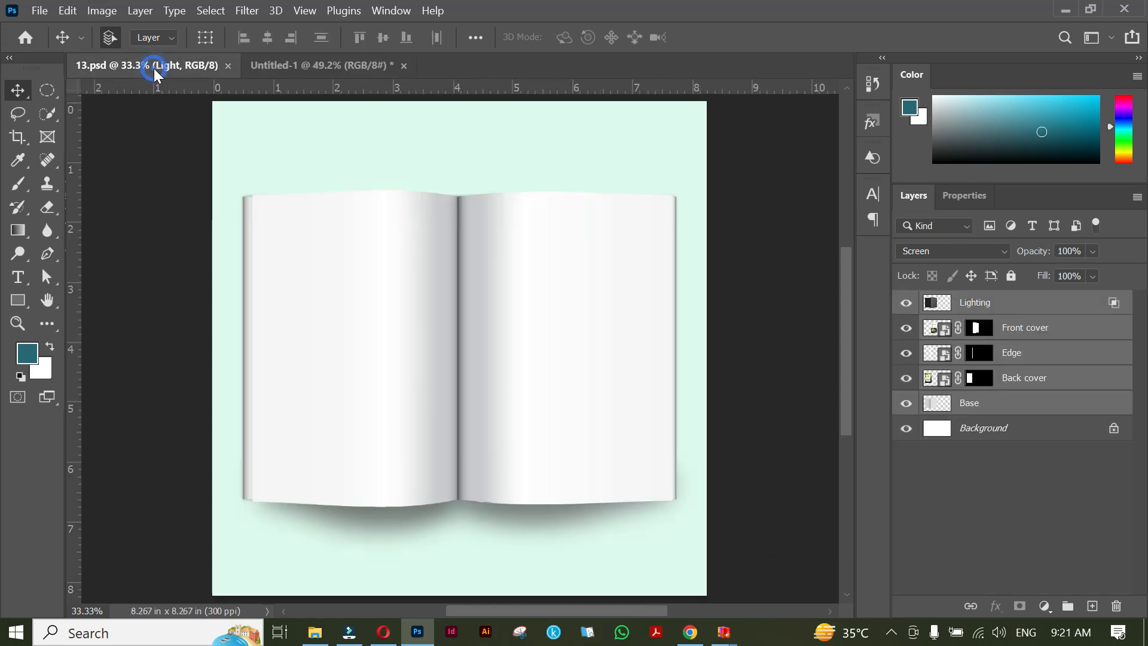
{"action": "left_click", "coordinate": [420, 258]}
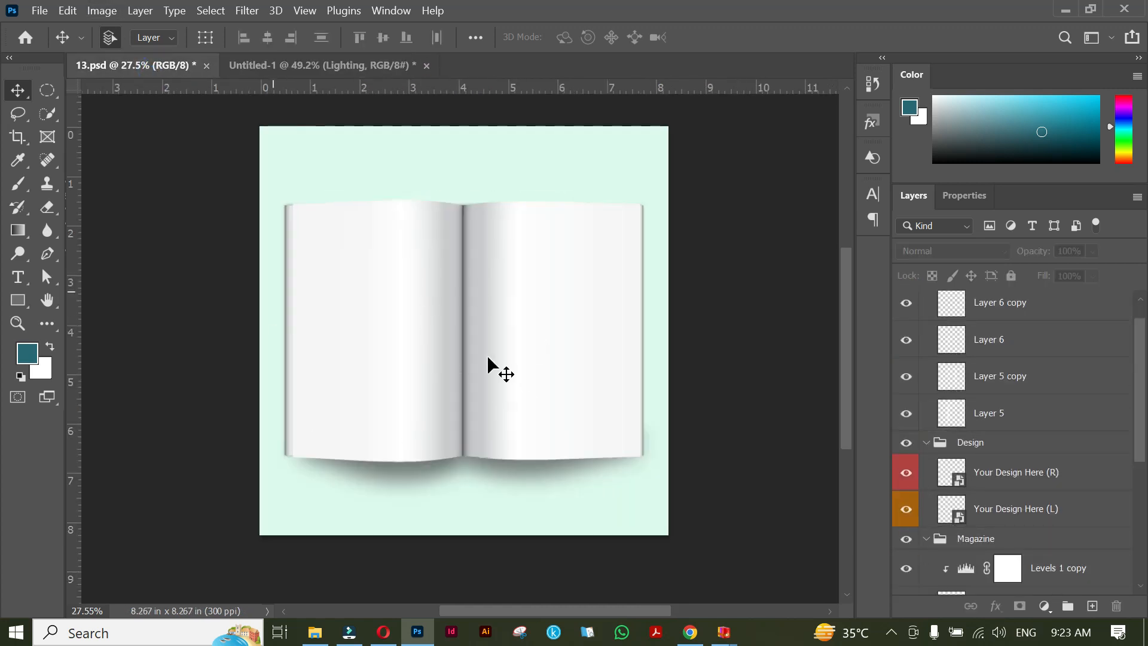
{"action": "left_click", "coordinate": [430, 328]}
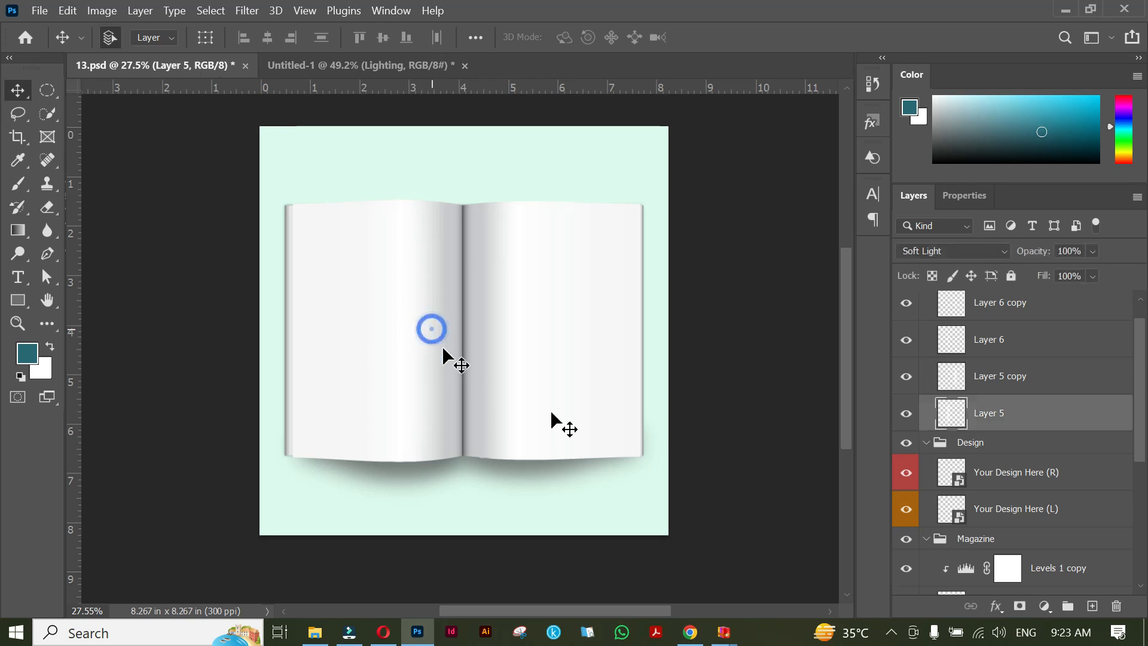
{"action": "left_click", "coordinate": [557, 422]}
{"action": "scroll", "coordinate": [1044, 380], "scroll_direction": "down", "scroll_amount": 2}
{"action": "scroll", "coordinate": [1043, 380], "scroll_direction": "down", "scroll_amount": 4}
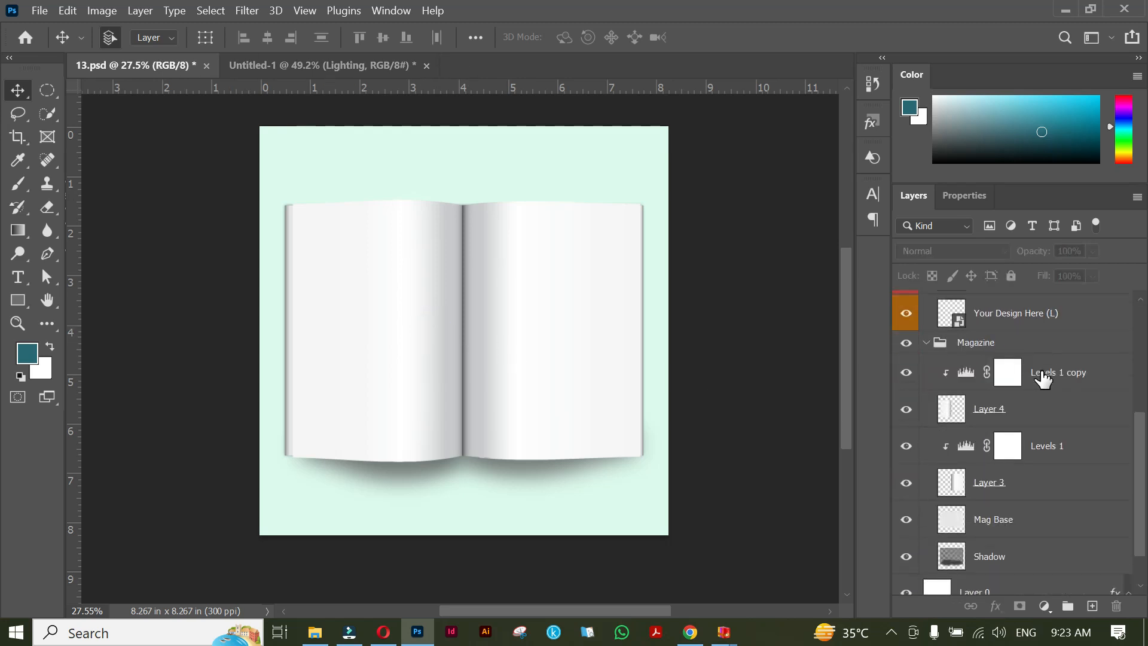
{"action": "scroll", "coordinate": [1044, 380], "scroll_direction": "up", "scroll_amount": 3}
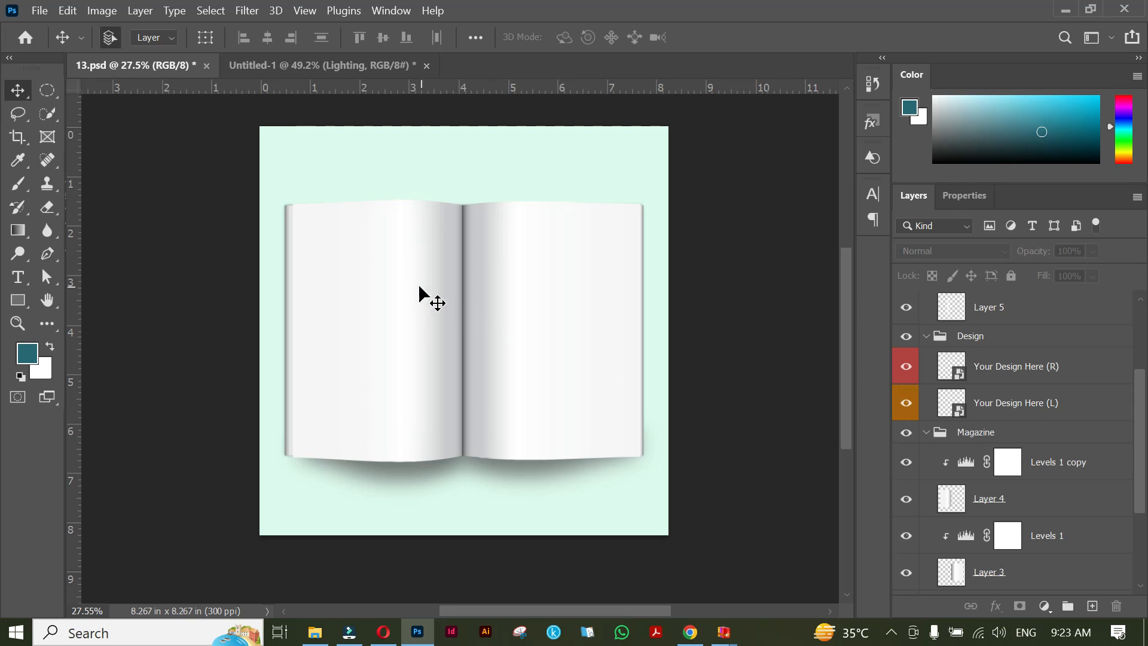
{"action": "double_click", "coordinate": [957, 413]}
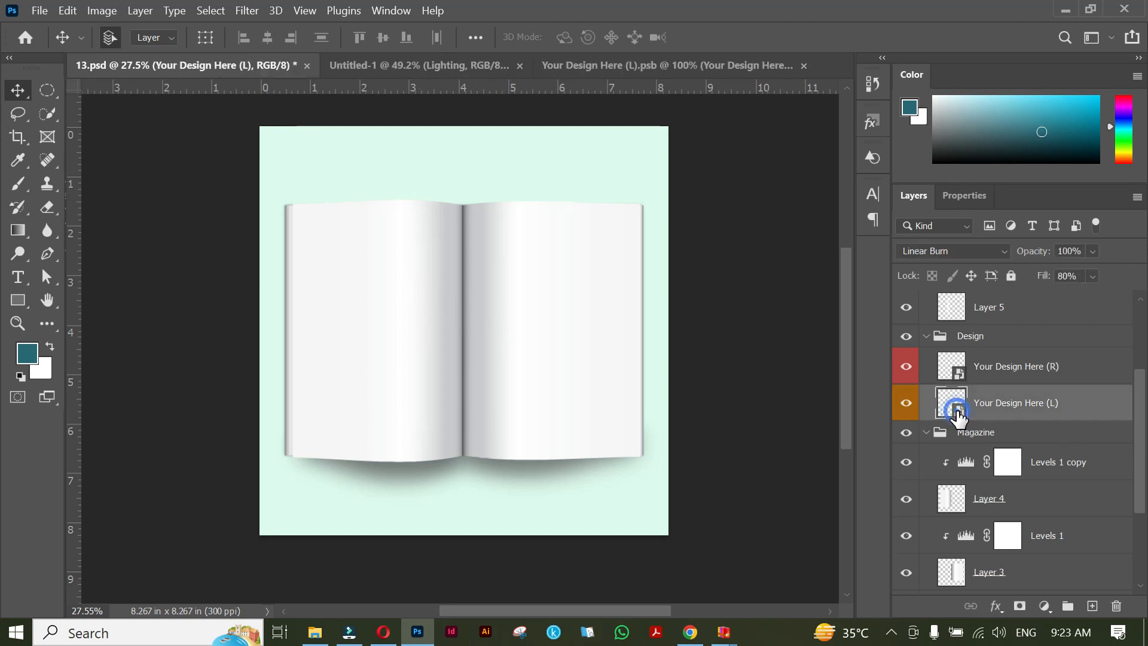
- Place page 3, the Welcome page, of the recipe new book black document into the left-page canvas, cropped to Art Box
{"action": "left_click", "coordinate": [317, 632]}
{"action": "left_click_drag", "start_coordinate": [323, 254], "coordinate": [432, 321]}
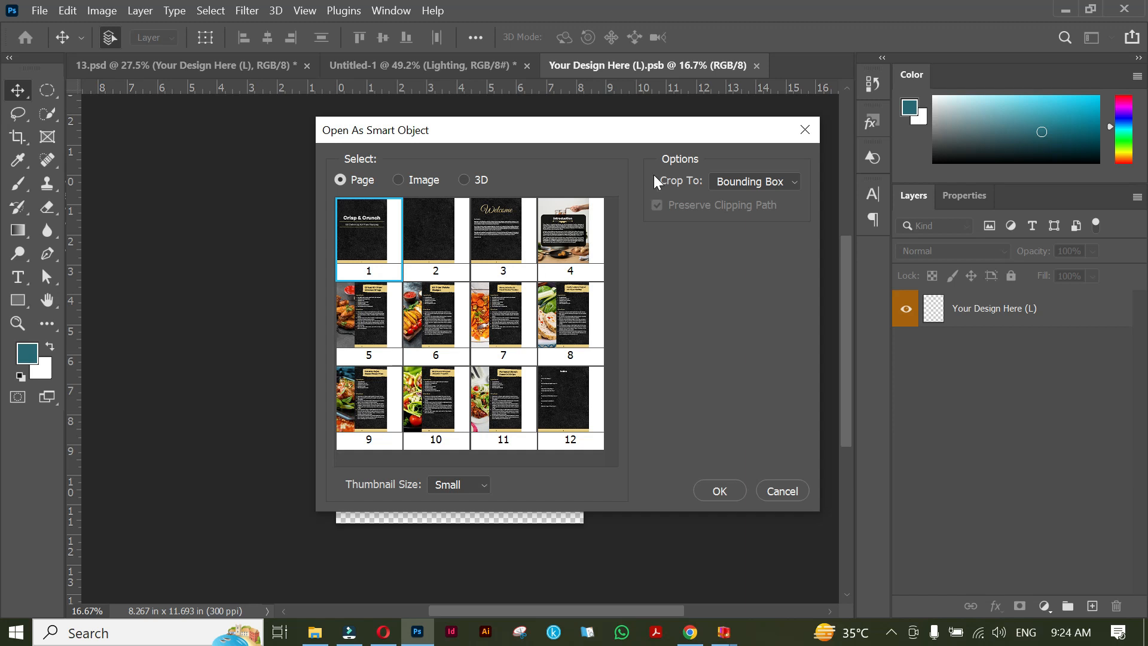
{"action": "left_click", "coordinate": [759, 179]}
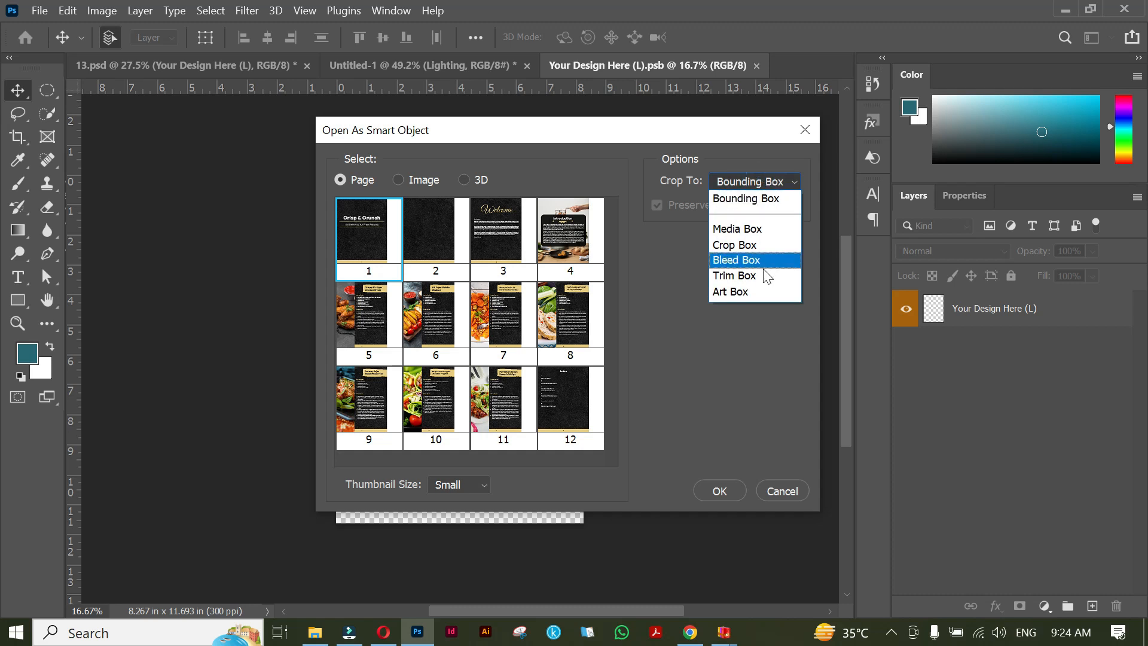
{"action": "left_click", "coordinate": [752, 290]}
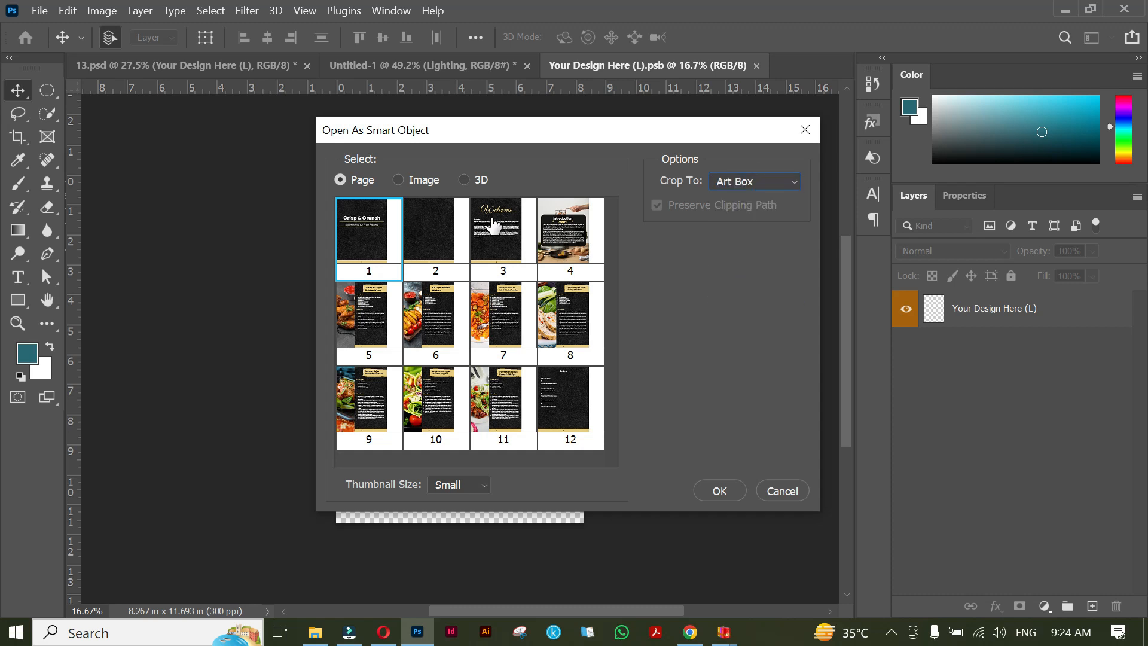
{"action": "left_click", "coordinate": [493, 226]}
{"action": "left_click", "coordinate": [708, 494]}
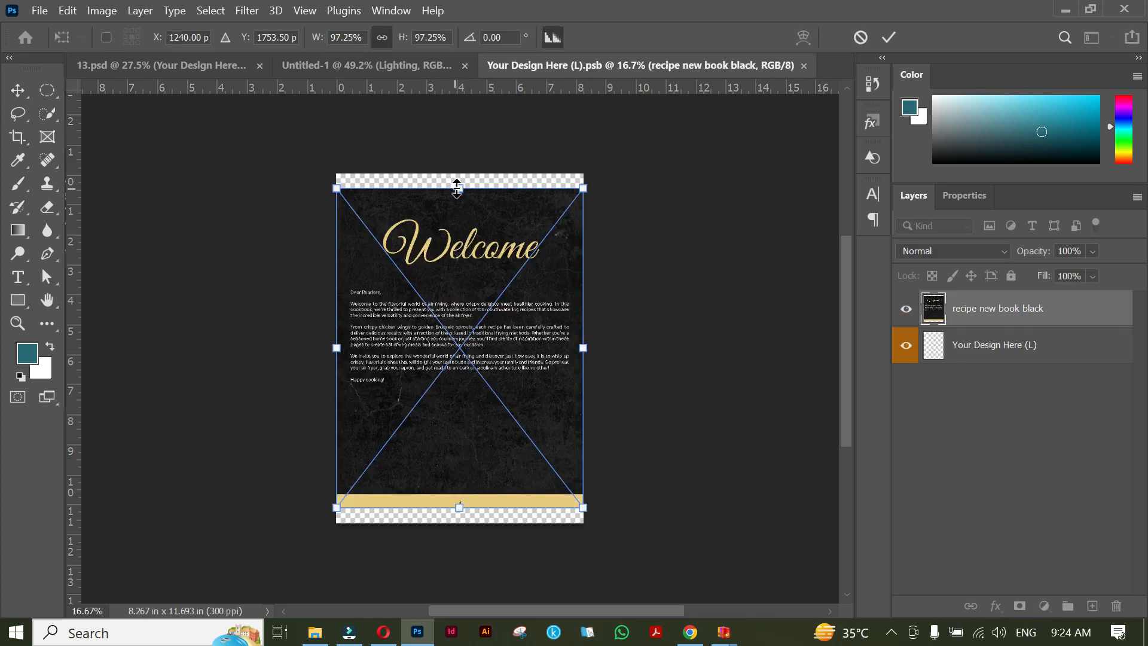
- Stretch the Welcome page to 106.30% height so it fills the canvas, then save and close the smart object
{"action": "left_click_drag", "start_coordinate": [460, 188], "coordinate": [460, 174]}
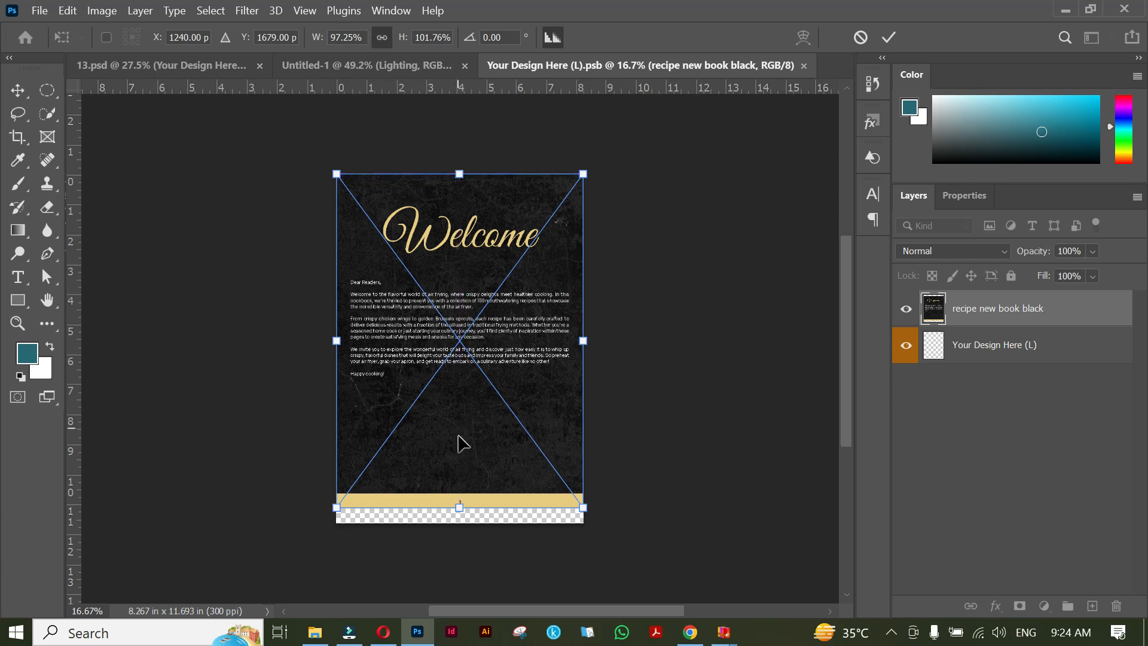
{"action": "left_click_drag", "start_coordinate": [458, 507], "coordinate": [459, 523]}
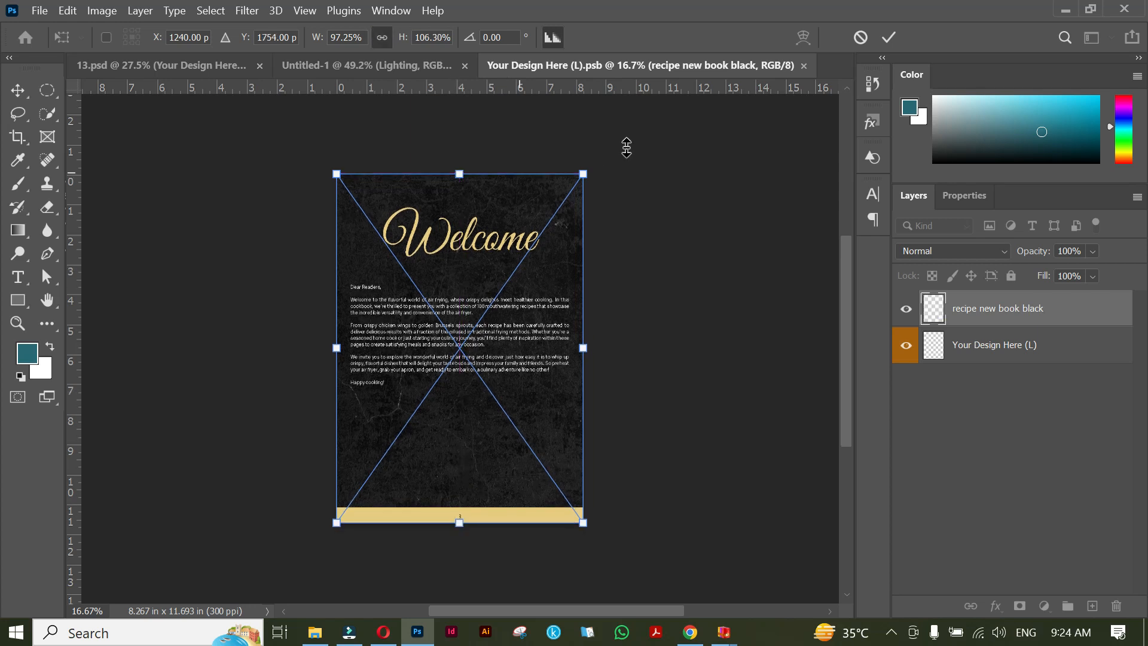
{"action": "left_click", "coordinate": [890, 39]}
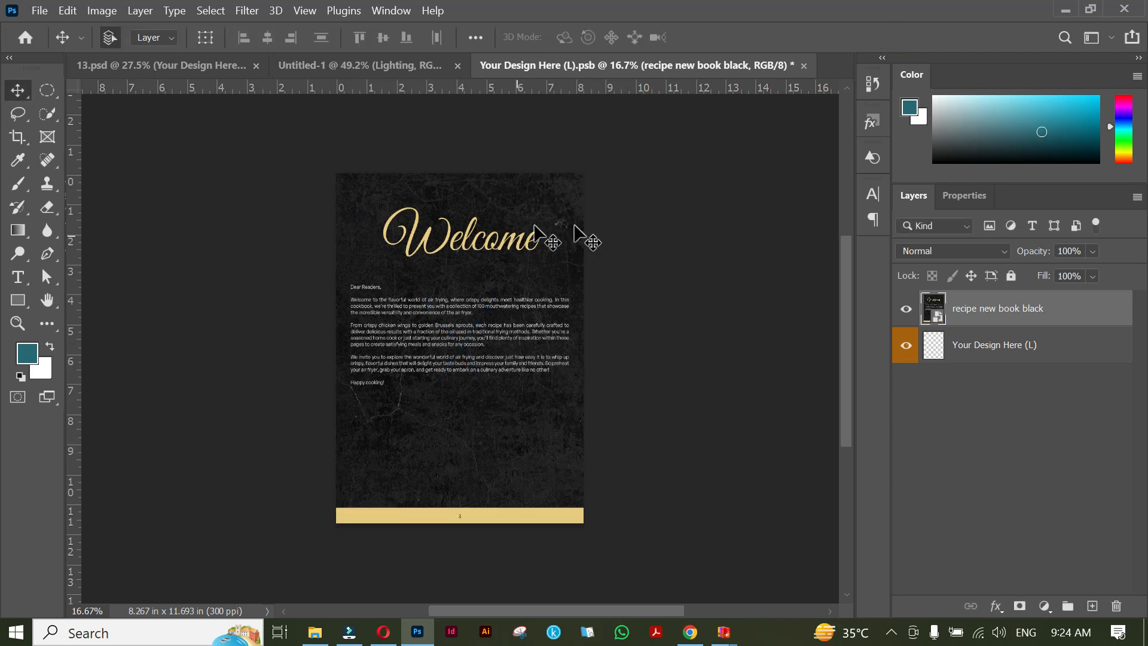
{"action": "left_click", "coordinate": [804, 66]}
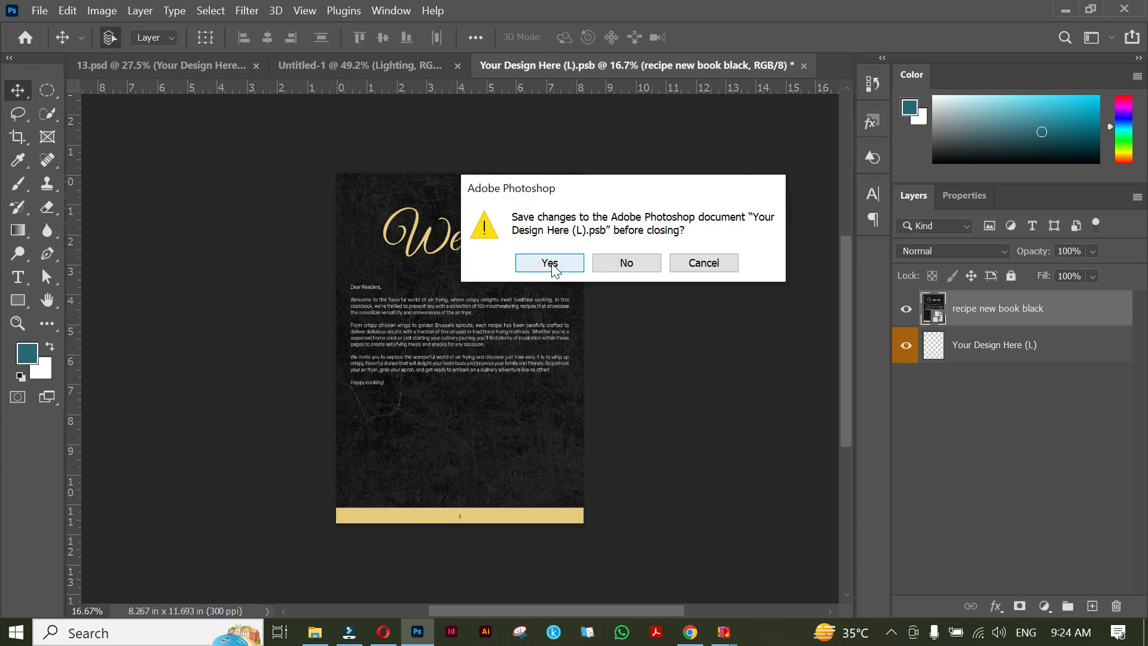
{"action": "left_click", "coordinate": [527, 261]}
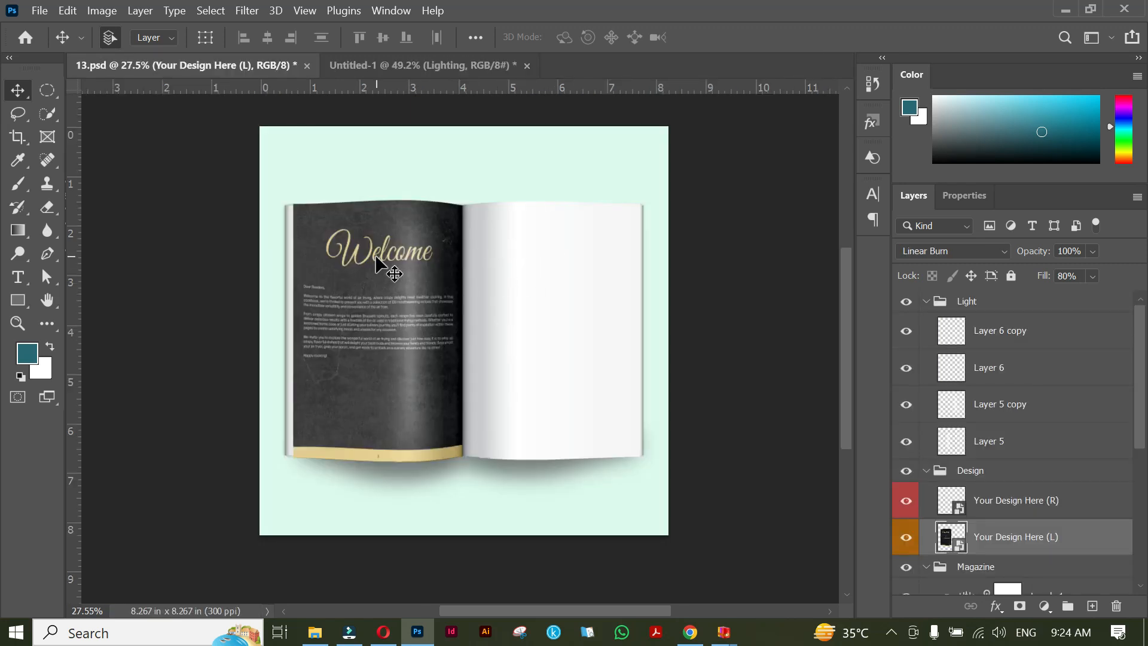
- Open the right page's Your Design Here (R) smart object in the open-book mockup
{"action": "scroll", "coordinate": [361, 279], "scroll_direction": "up", "scroll_amount": 5}
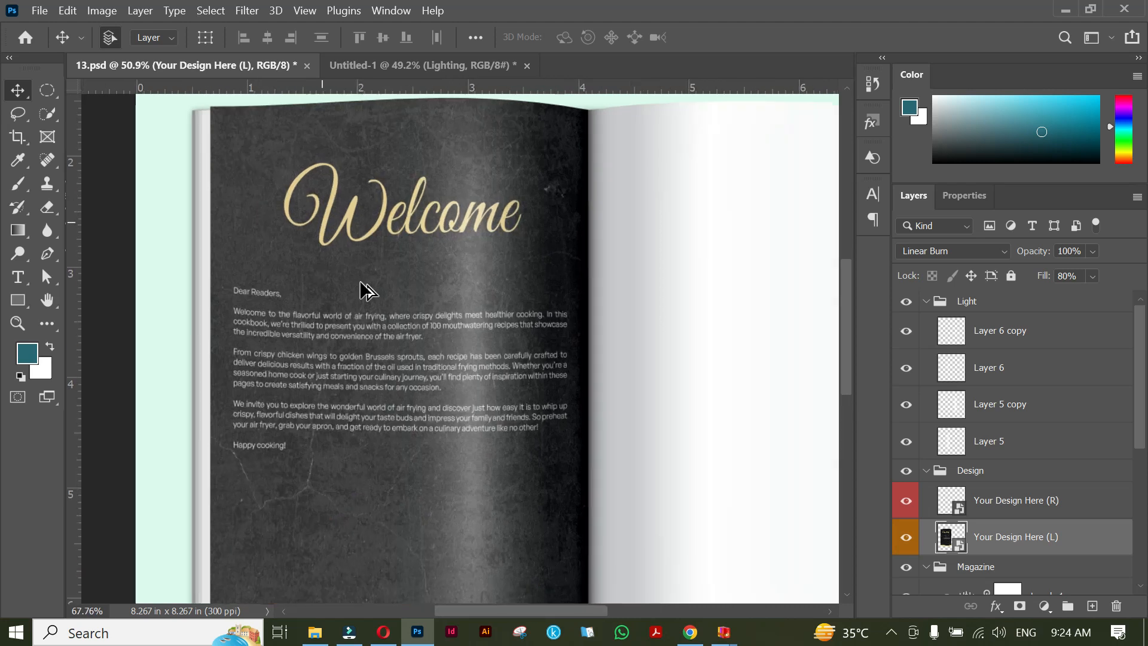
{"action": "scroll", "coordinate": [361, 282], "scroll_direction": "down", "scroll_amount": 5}
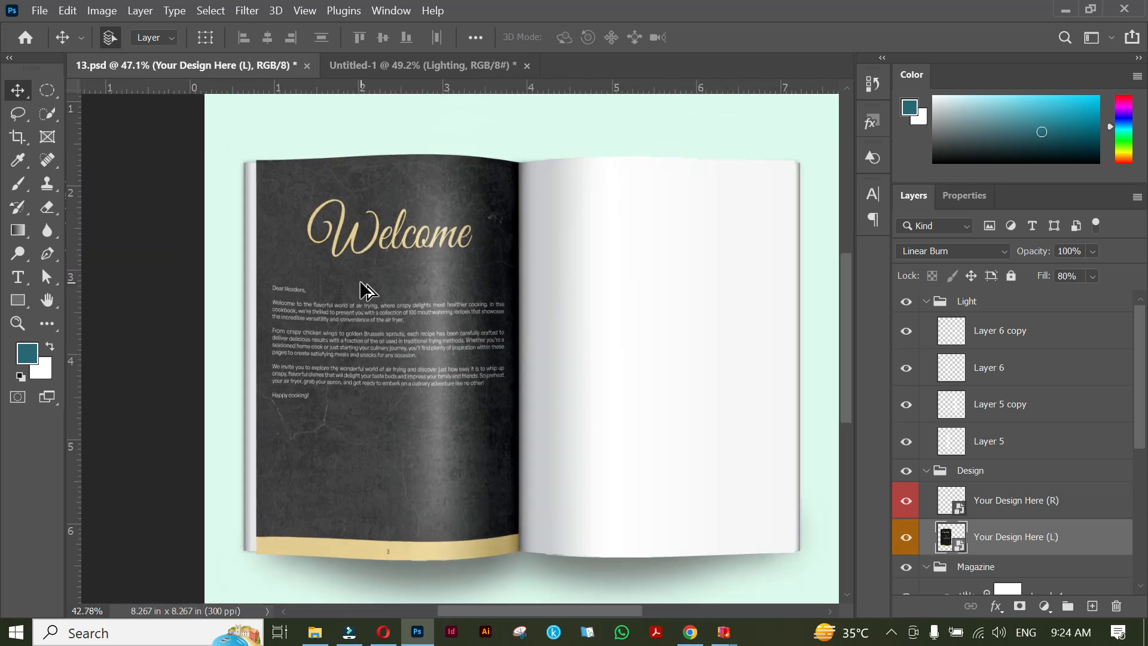
{"action": "scroll", "coordinate": [364, 290], "scroll_direction": "down", "scroll_amount": 2}
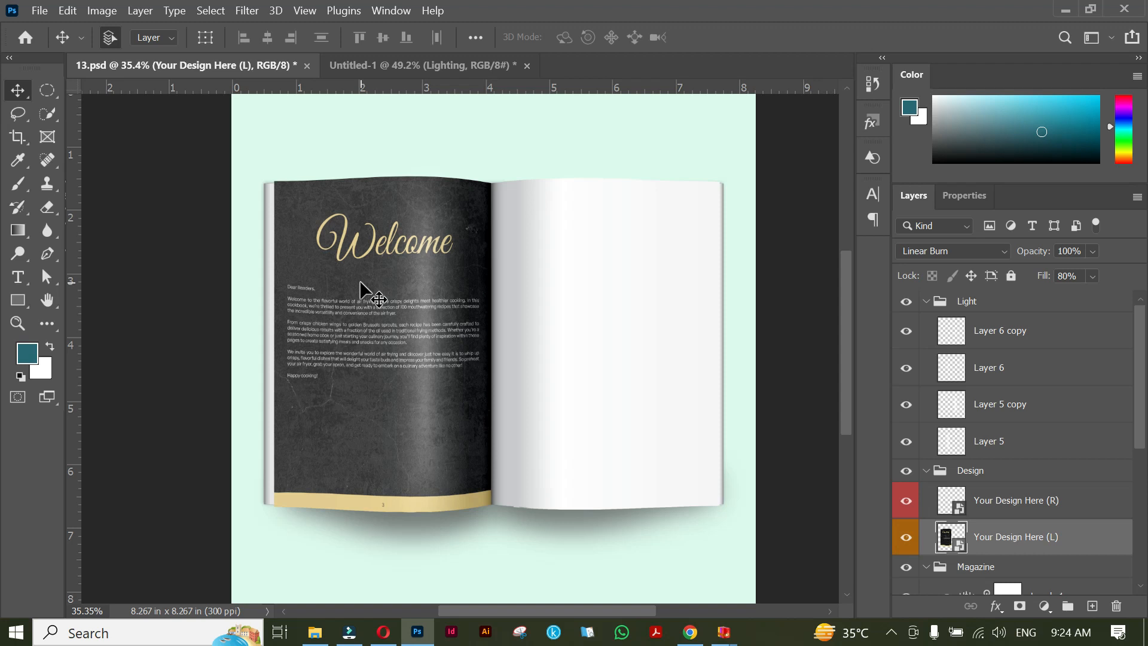
{"action": "left_click", "coordinate": [610, 289]}
{"action": "scroll", "coordinate": [963, 469], "scroll_direction": "up", "scroll_amount": 4}
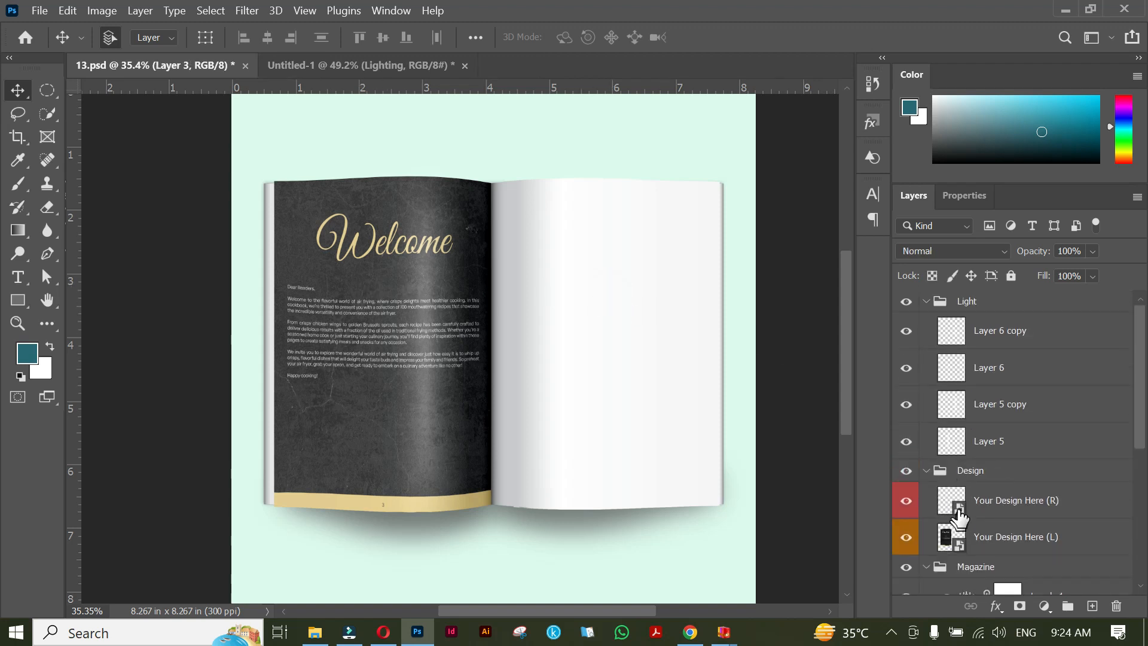
{"action": "double_click", "coordinate": [956, 507]}
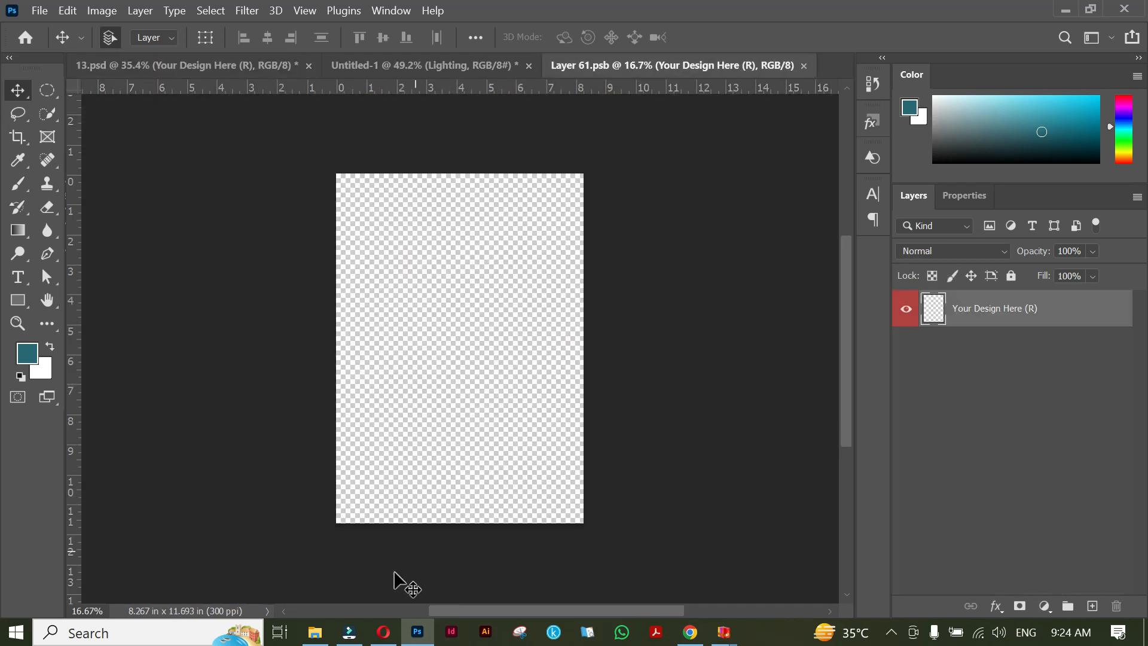
- Place page 4, the Introduction page, of the recipe new book black document into the right-page canvas, cropped to Art Box
{"action": "left_click", "coordinate": [314, 636]}
{"action": "left_click_drag", "start_coordinate": [316, 248], "coordinate": [526, 238]}
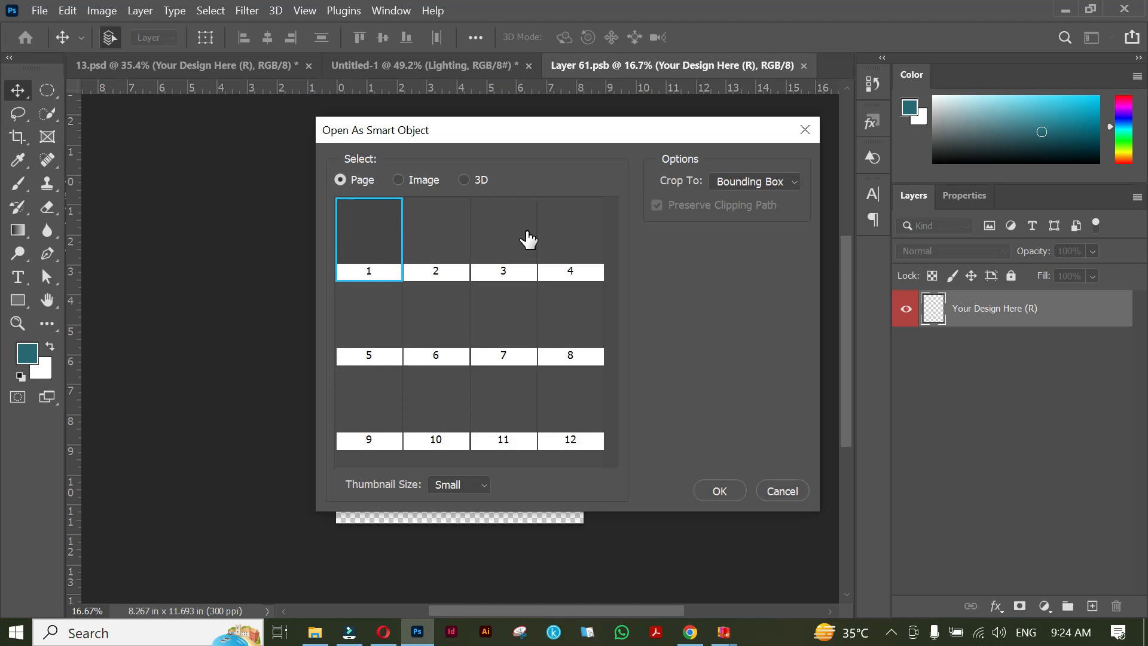
{"action": "left_click", "coordinate": [788, 183]}
{"action": "left_click", "coordinate": [762, 289]}
{"action": "left_click", "coordinate": [571, 233]}
{"action": "left_click", "coordinate": [719, 487]}
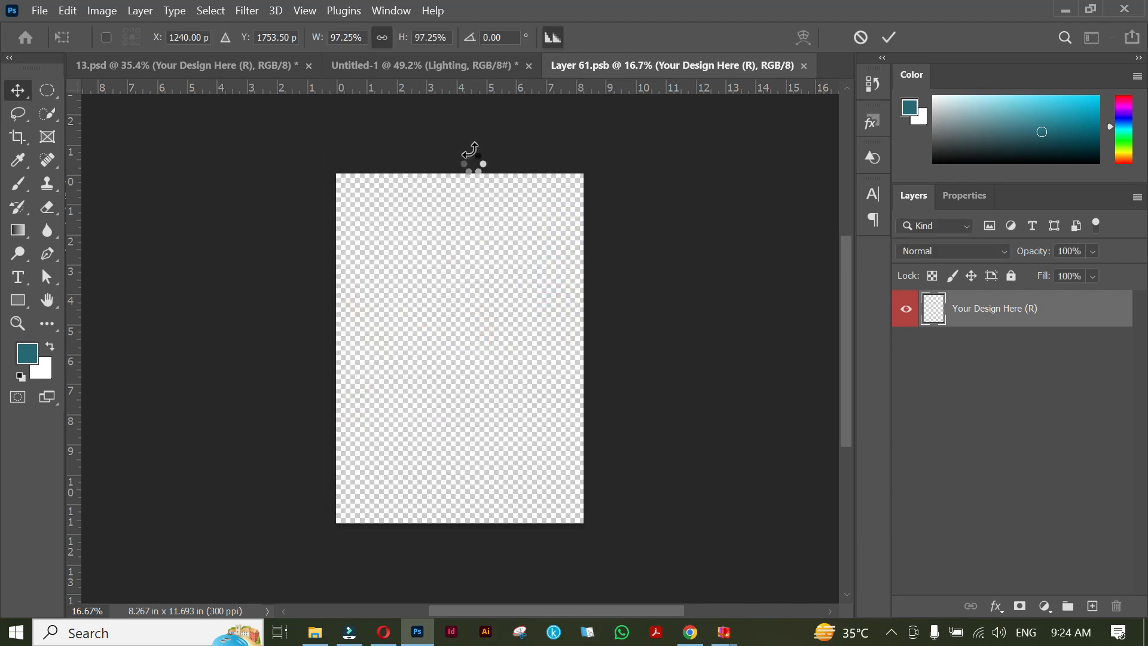
- Stretch the Introduction page to 106.30% height to fill the canvas, then save and close the smart object
{"action": "left_click_drag", "start_coordinate": [464, 185], "coordinate": [460, 174]}
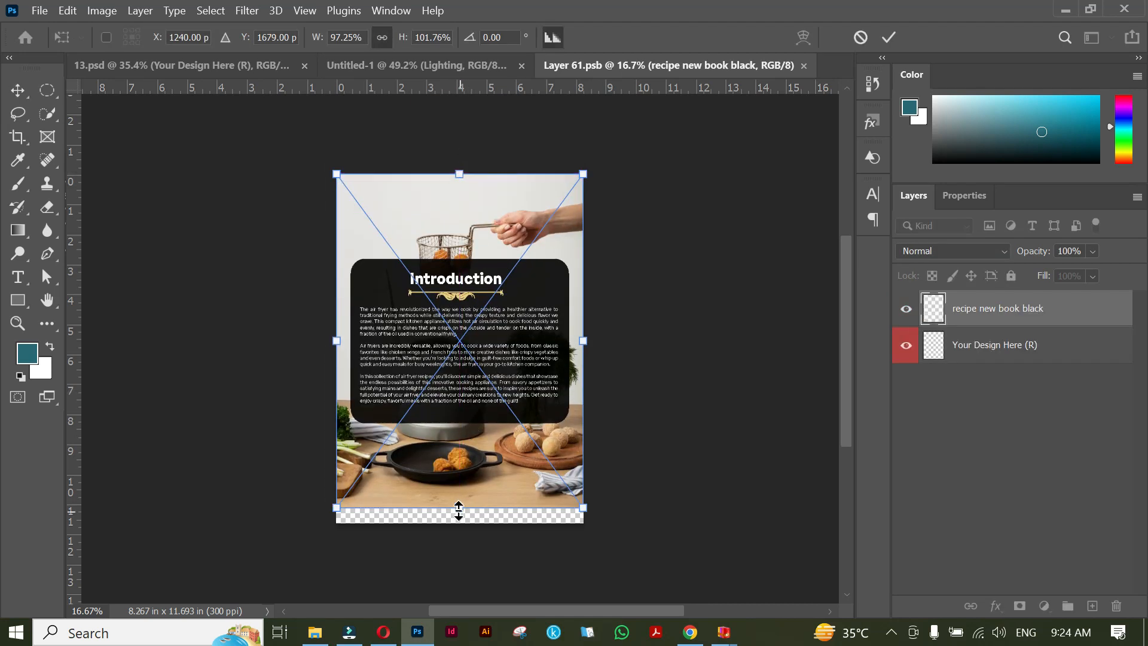
{"action": "left_click_drag", "start_coordinate": [459, 507], "coordinate": [458, 522]}
{"action": "left_click", "coordinate": [887, 37]}
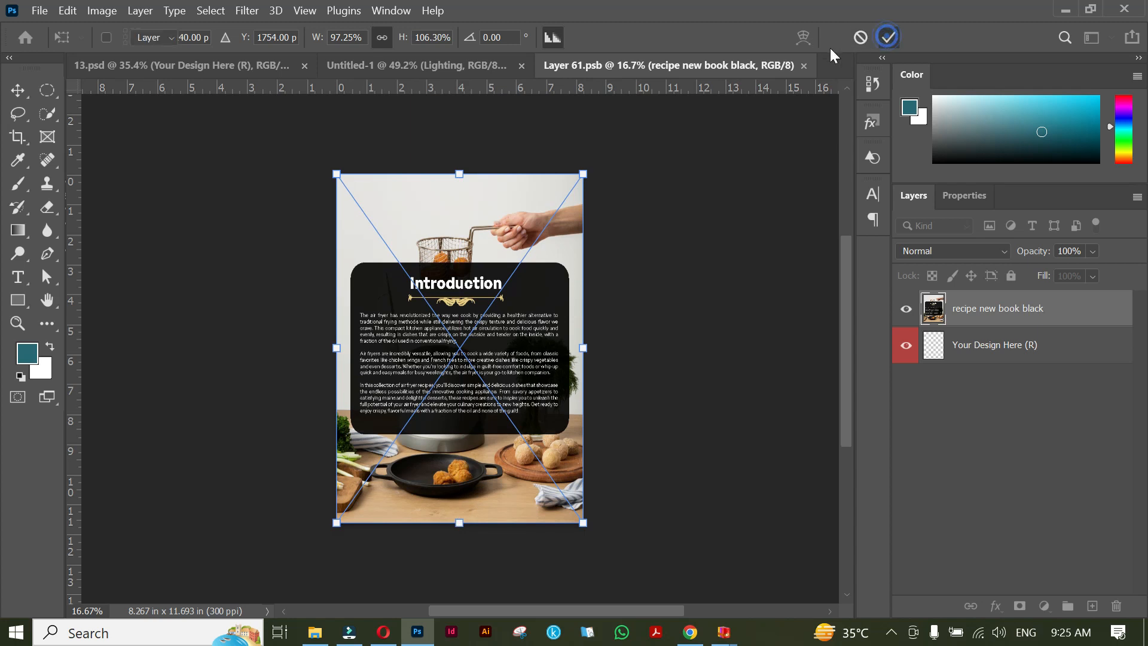
{"action": "left_click", "coordinate": [803, 66]}
{"action": "left_click", "coordinate": [565, 261]}
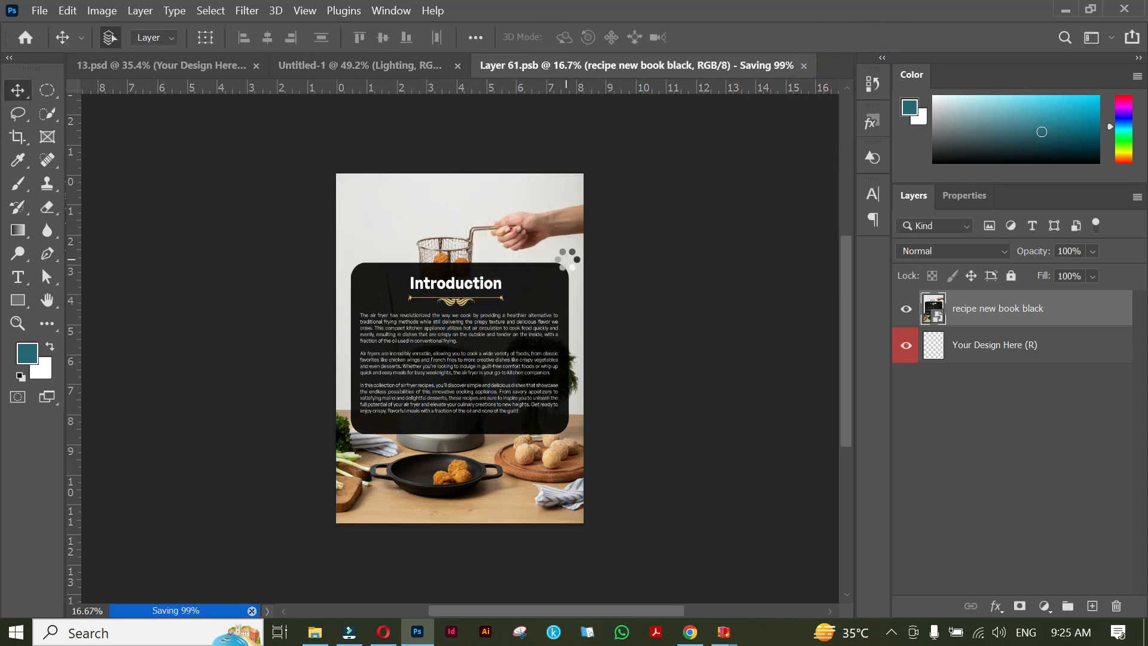
- Delete the mint background layer, Layer 0, from the open-book mockup
{"action": "scroll", "coordinate": [549, 442], "scroll_direction": "down", "scroll_amount": 3}
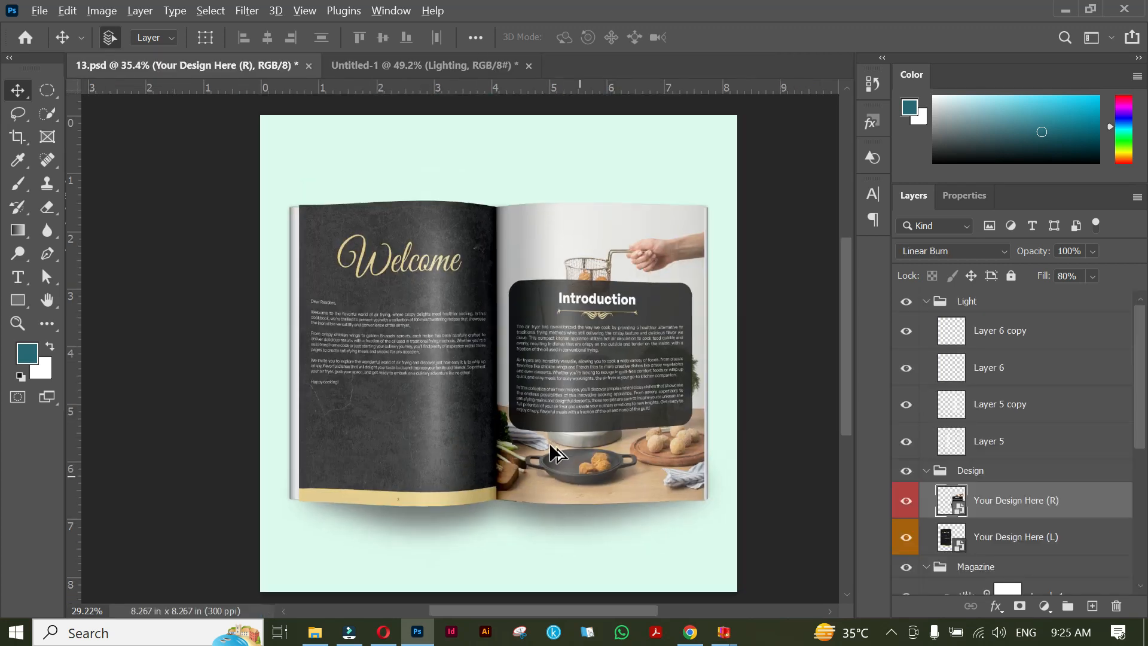
{"action": "left_click_drag", "start_coordinate": [532, 485], "coordinate": [527, 487]}
{"action": "left_click", "coordinate": [526, 529]}
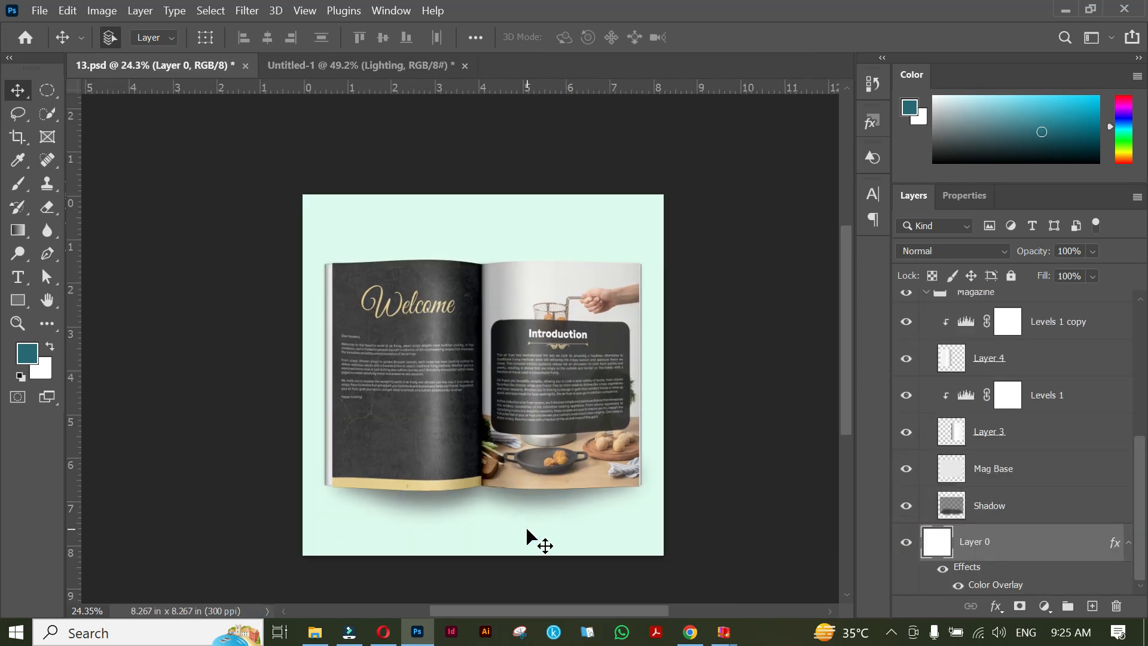
{"action": "key", "text": "Delete"}
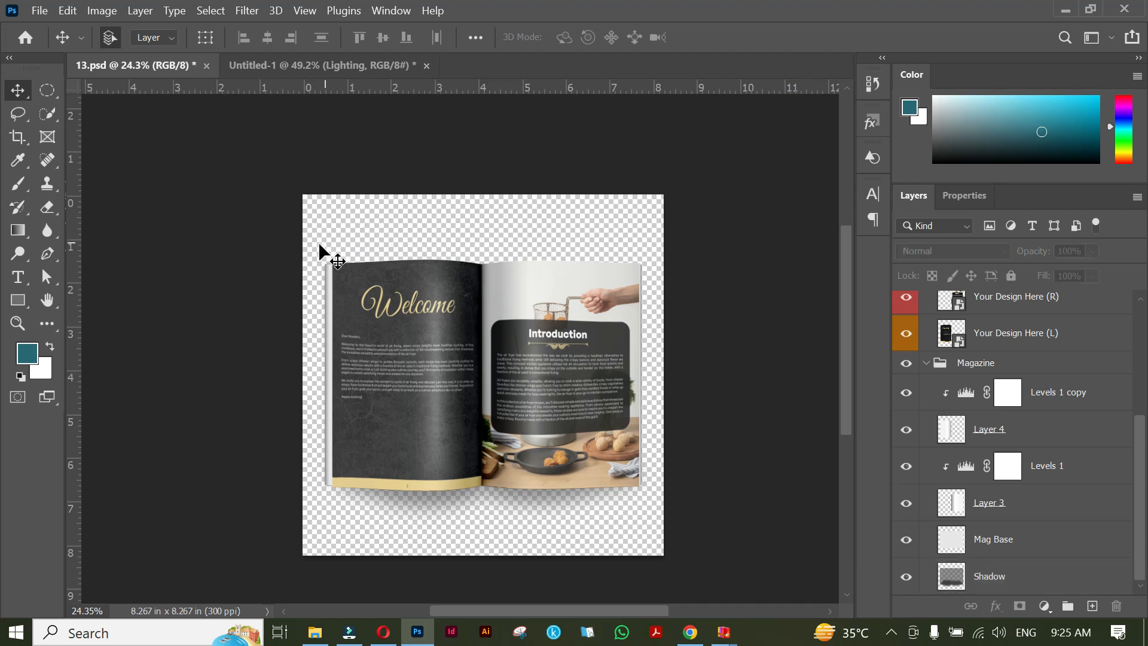
- Copy all the open-book layers from 13.psd into the Untitled-1 document
{"action": "left_click_drag", "start_coordinate": [308, 226], "coordinate": [674, 543]}
{"action": "left_click_drag", "start_coordinate": [518, 368], "coordinate": [382, 69]}
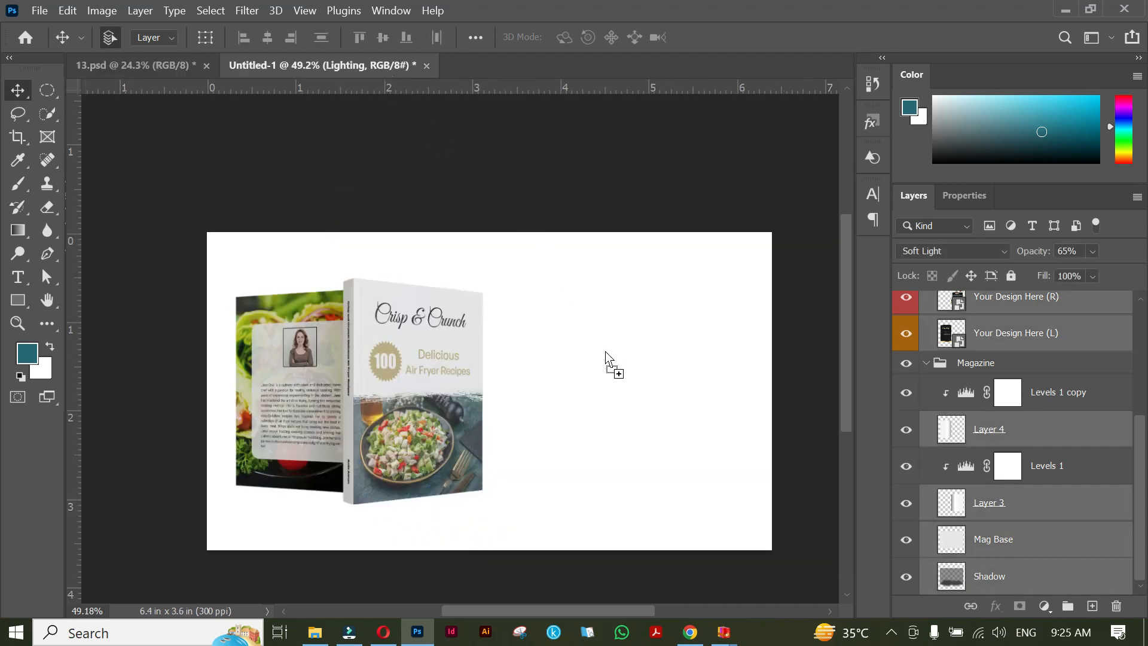
{"action": "left_click_drag", "start_coordinate": [616, 393], "coordinate": [616, 393]}
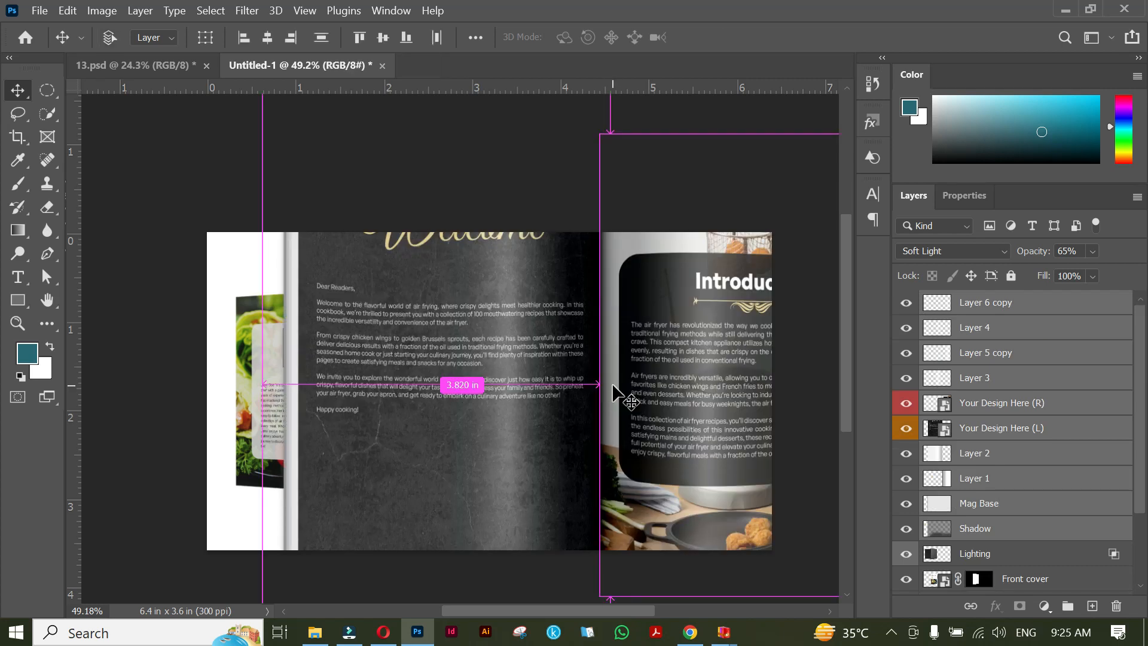
- Scale the open-book layers to 28.03% and place them in the canvas's right half at about X 1455 px, Y 438 px
{"action": "key", "text": "ctrl+t"}
{"action": "scroll", "coordinate": [616, 393], "scroll_direction": "down", "scroll_amount": 5}
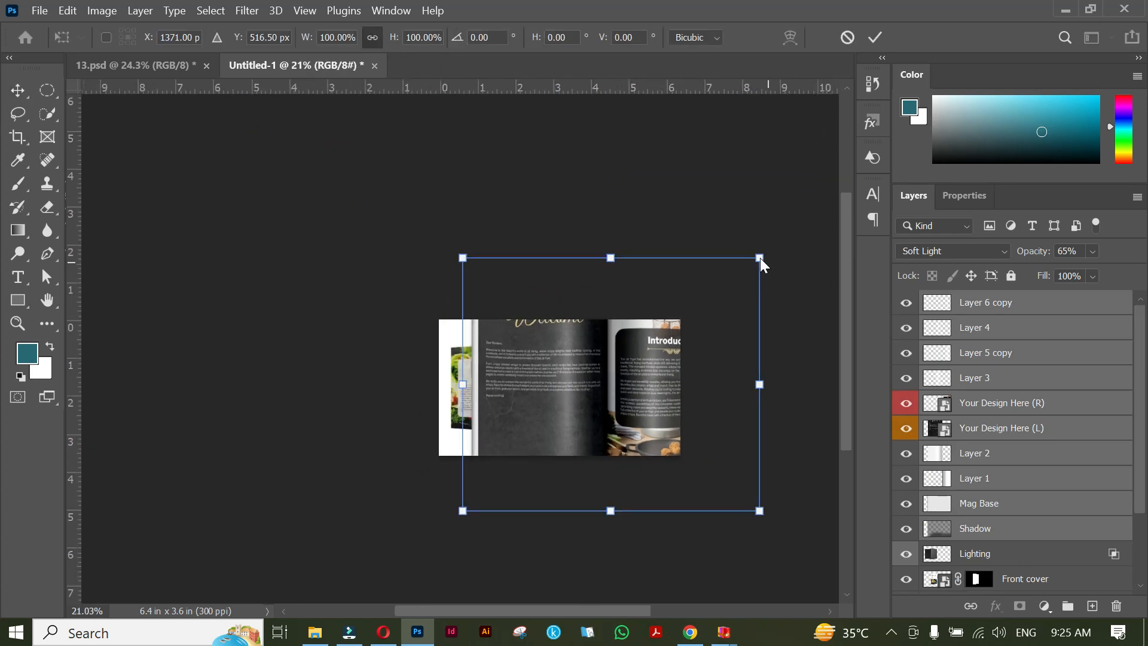
{"action": "left_click_drag", "start_coordinate": [761, 256], "coordinate": [671, 344]}
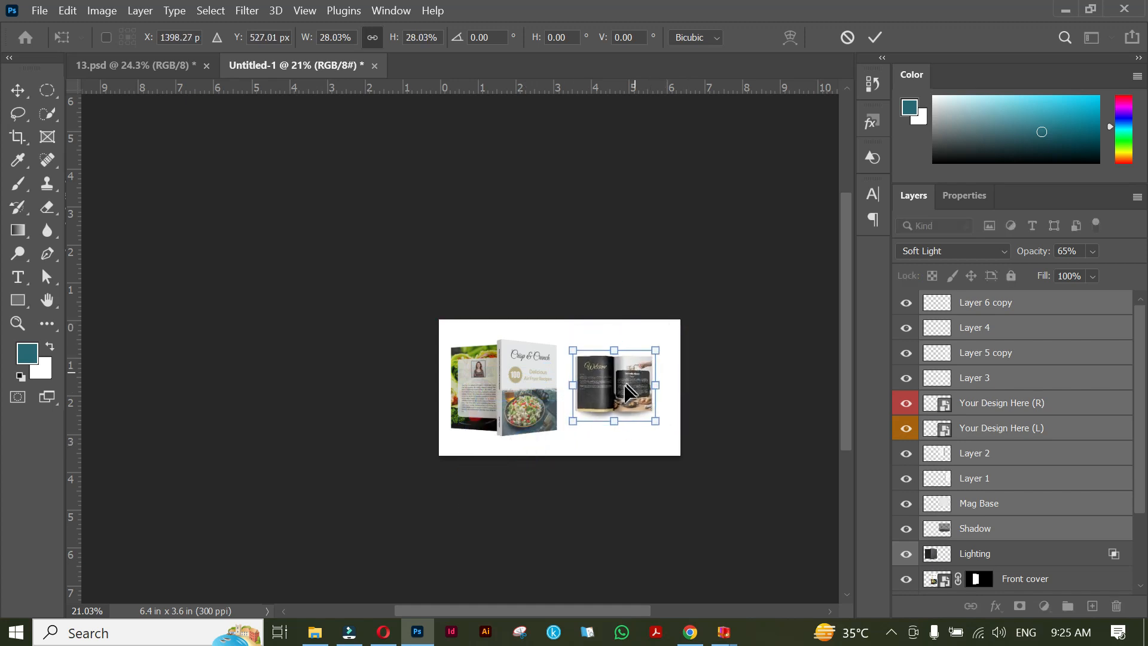
{"action": "left_click_drag", "start_coordinate": [632, 392], "coordinate": [634, 378]}
{"action": "scroll", "coordinate": [632, 380], "scroll_direction": "up", "scroll_amount": 3}
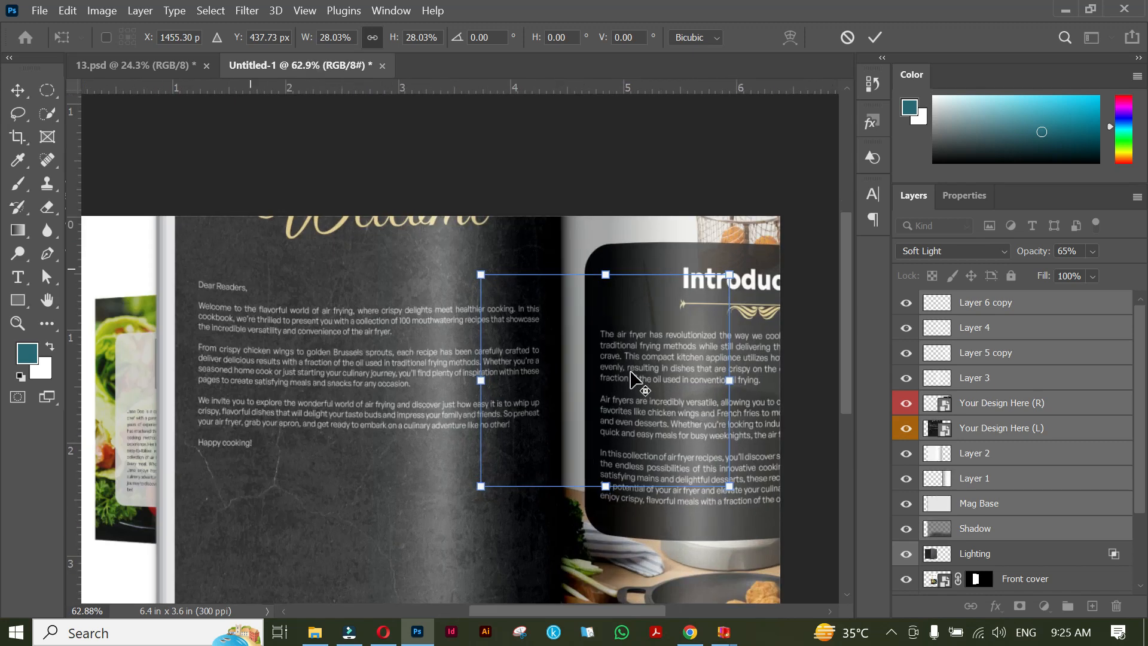
{"action": "left_click", "coordinate": [875, 38]}
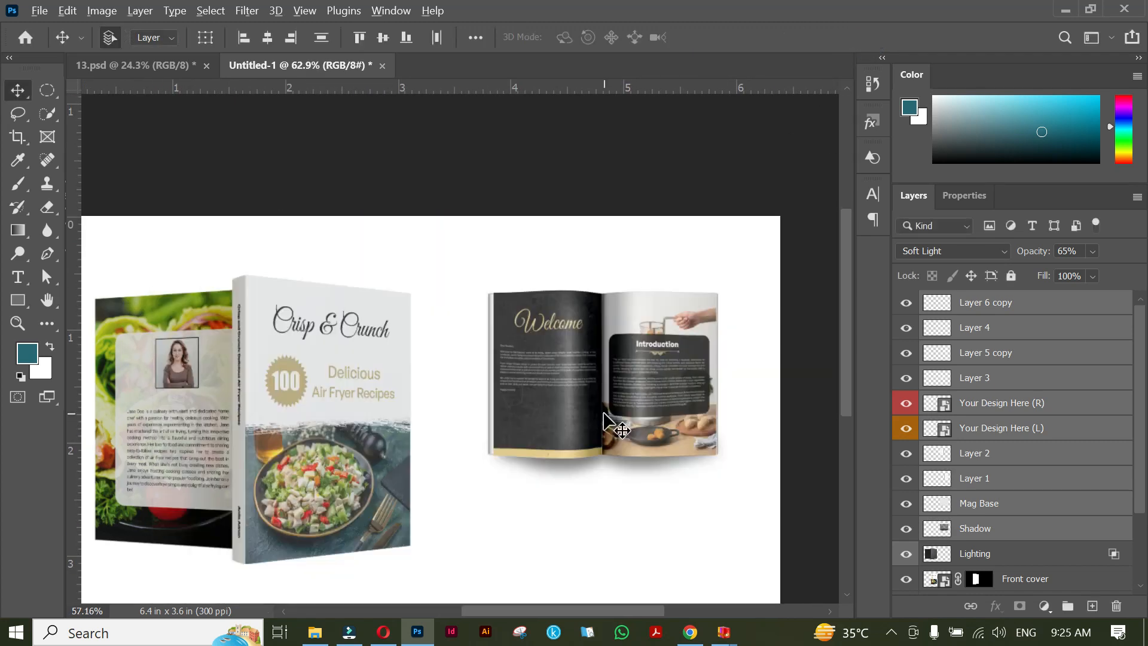
{"action": "scroll", "coordinate": [613, 458], "scroll_direction": "down", "scroll_amount": 1}
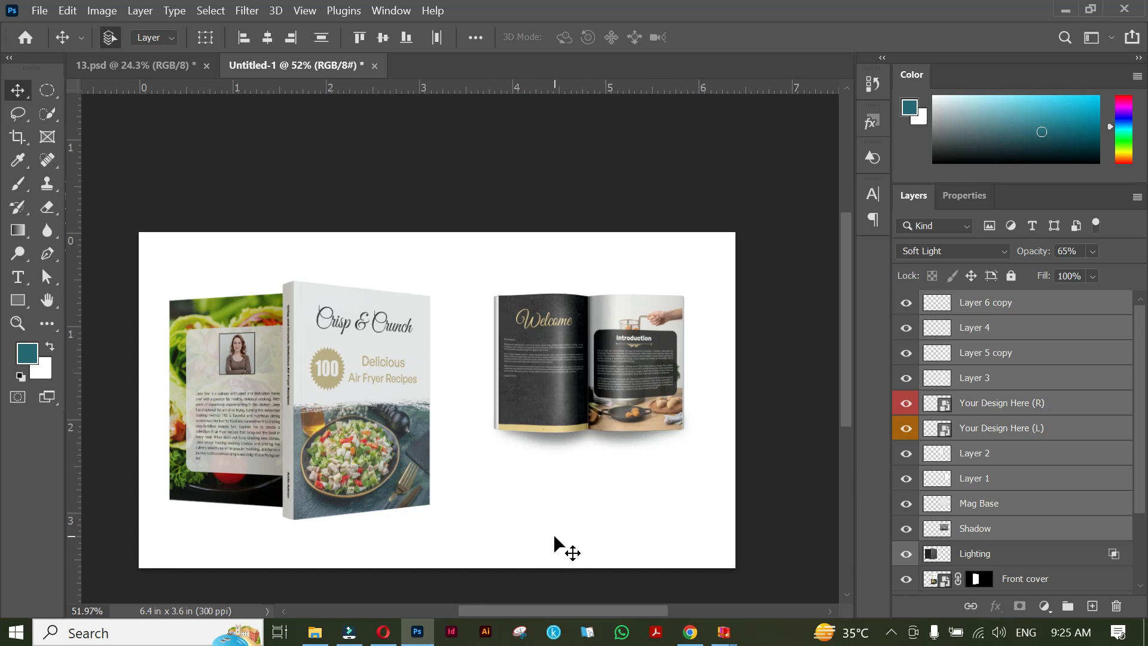
- Enlarge the Welcome and Introduction open book to 116.28% in the canvas's right half
{"action": "key", "text": "ctrl+t"}
{"action": "left_click_drag", "start_coordinate": [488, 280], "coordinate": [455, 252]}
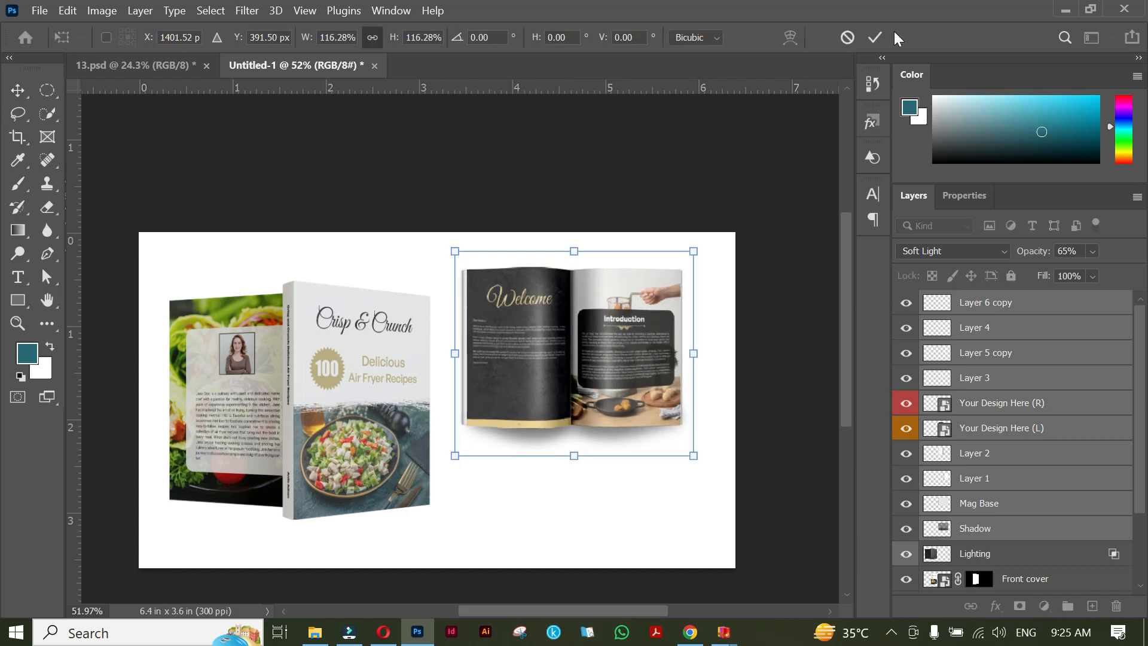
{"action": "left_click", "coordinate": [875, 39]}
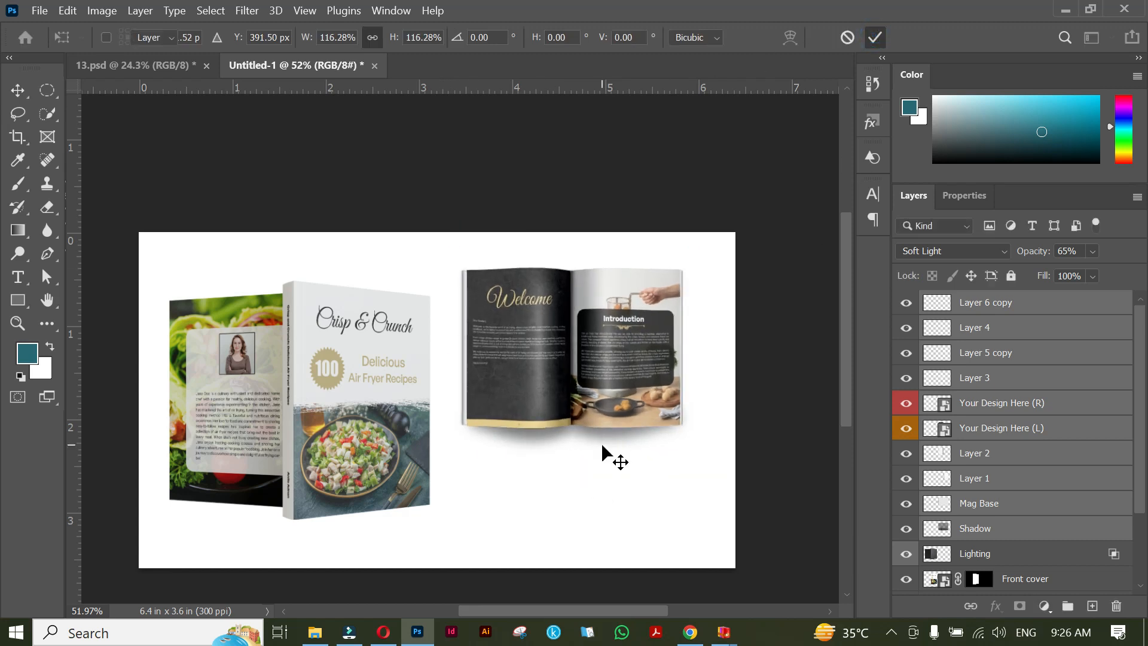
- In 13.psd, open the left-page smart object, Your Design Here (L), and delete its Welcome page
{"action": "left_click", "coordinate": [153, 68]}
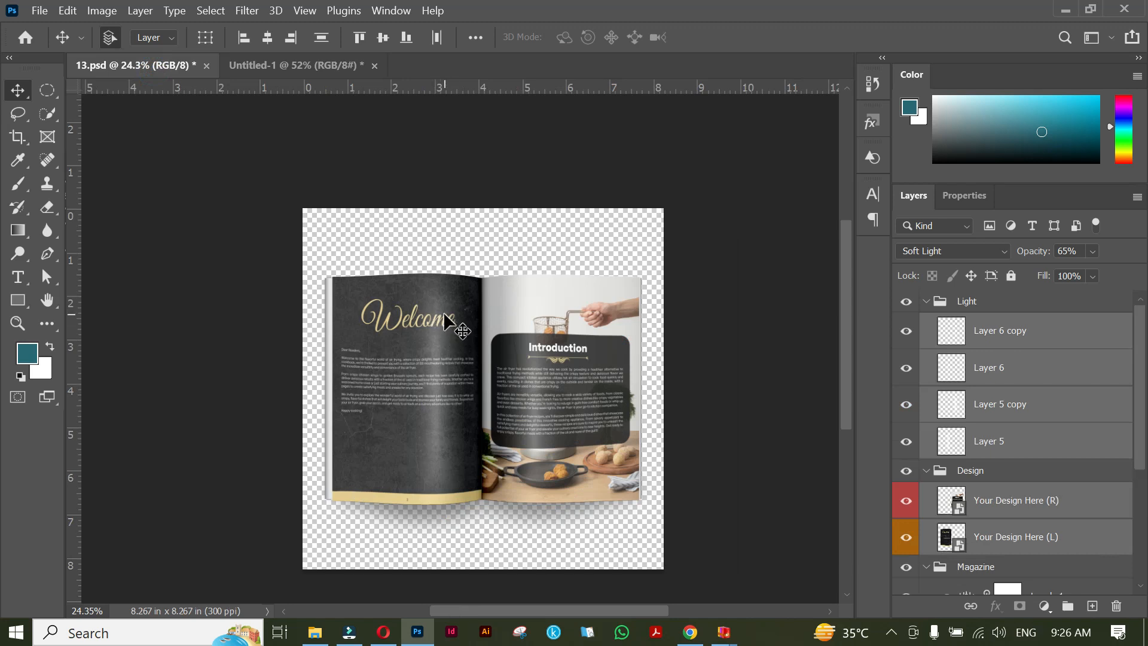
{"action": "left_click", "coordinate": [692, 362]}
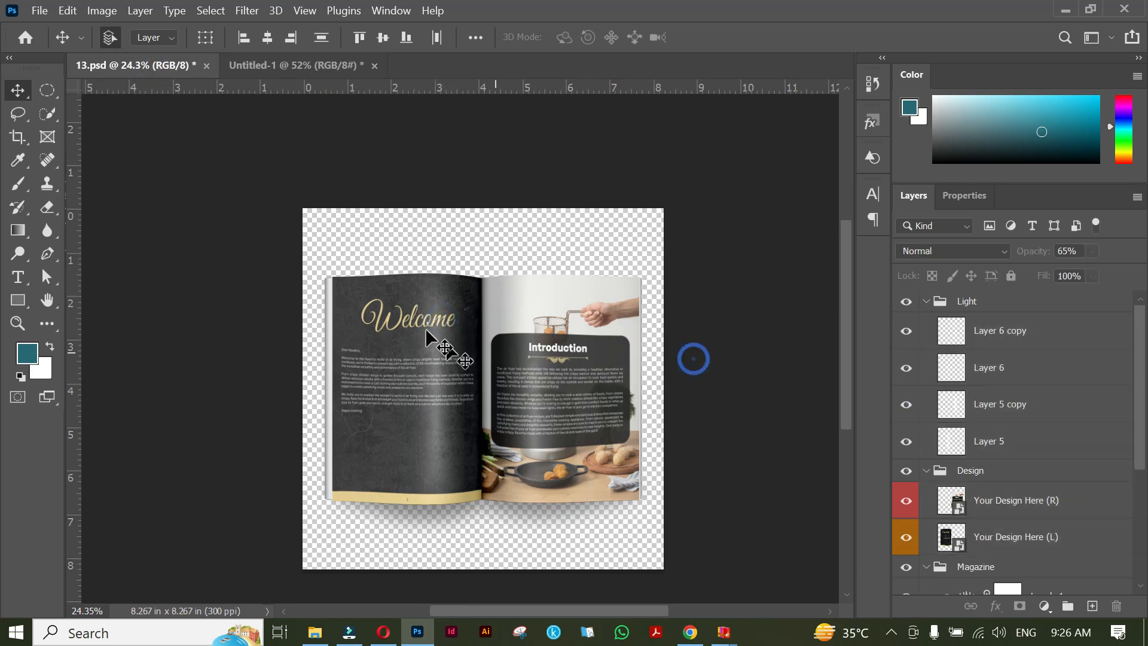
{"action": "left_click", "coordinate": [426, 321], "text": "ctrl"}
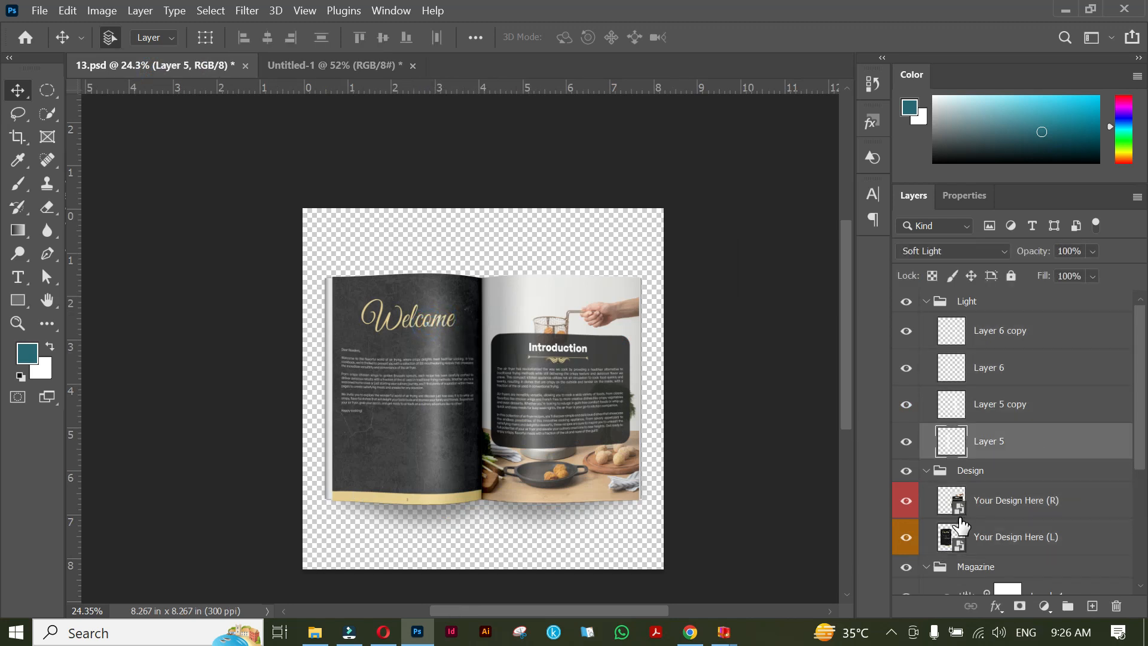
{"action": "left_click", "coordinate": [960, 547]}
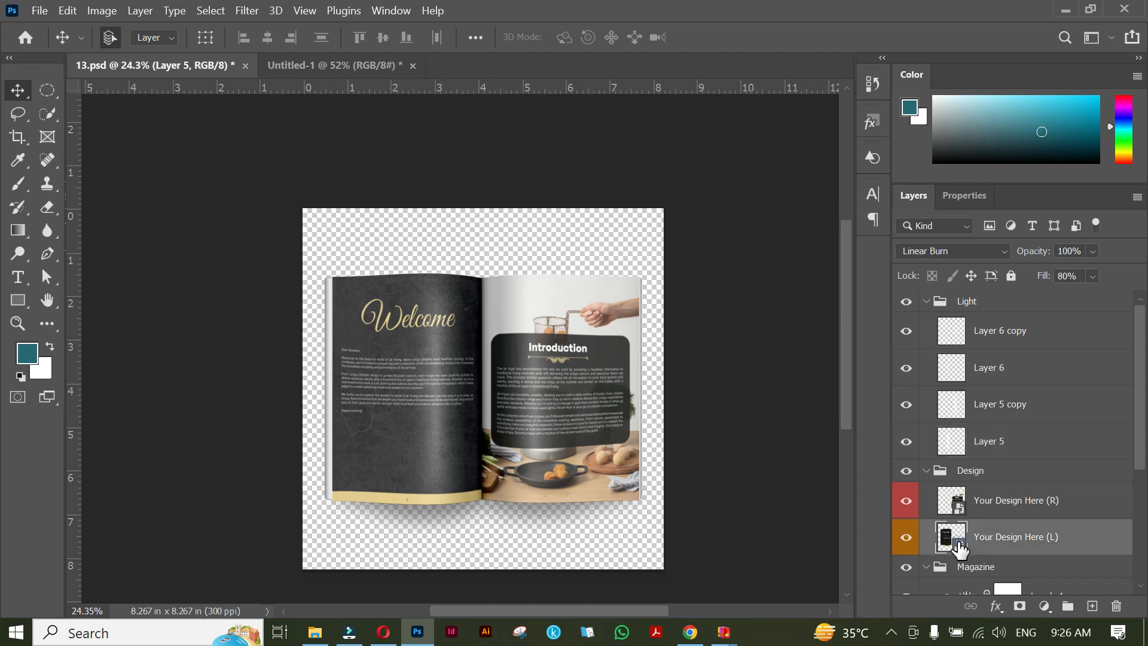
{"action": "double_click", "coordinate": [536, 309]}
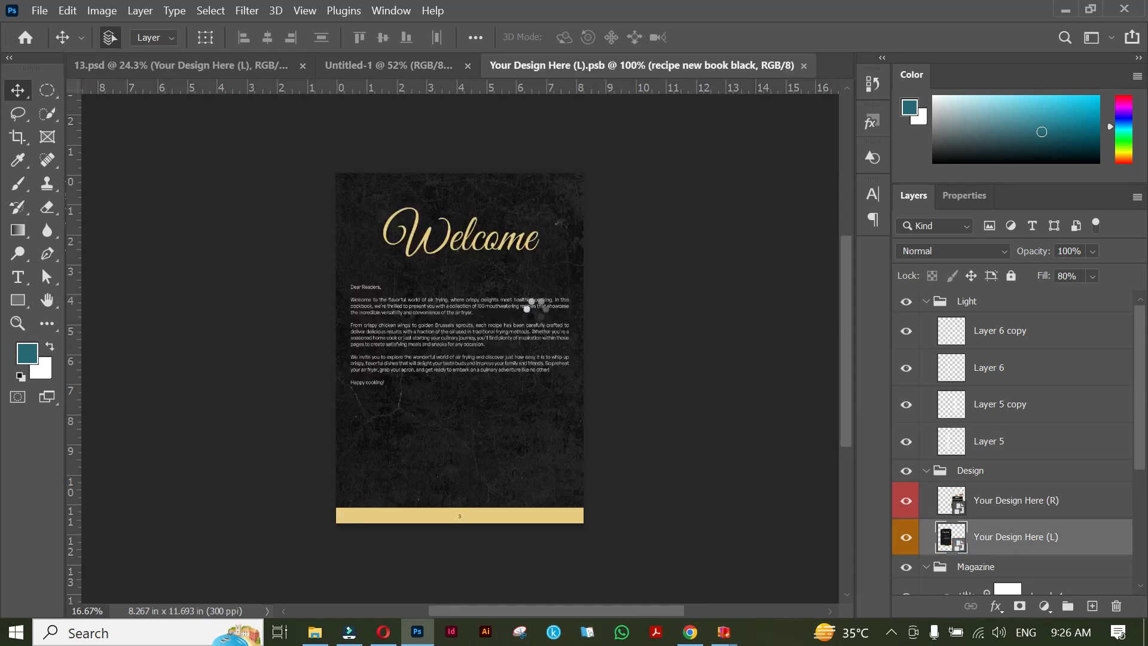
{"action": "key", "text": "Delete"}
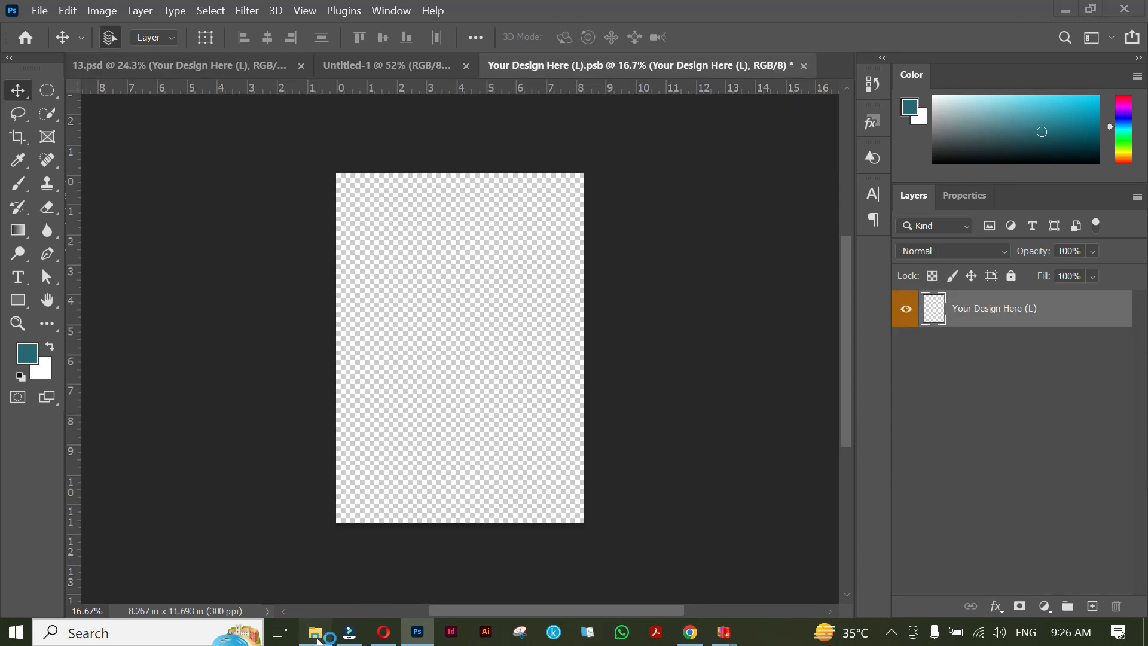
- Place page 5, Crispy Air Fryer Chicken Wings, from the recipe new book black PDF, cropped to Art Box
{"action": "left_click", "coordinate": [315, 633]}
{"action": "left_click_drag", "start_coordinate": [357, 291], "coordinate": [442, 361]}
{"action": "left_click", "coordinate": [755, 181]}
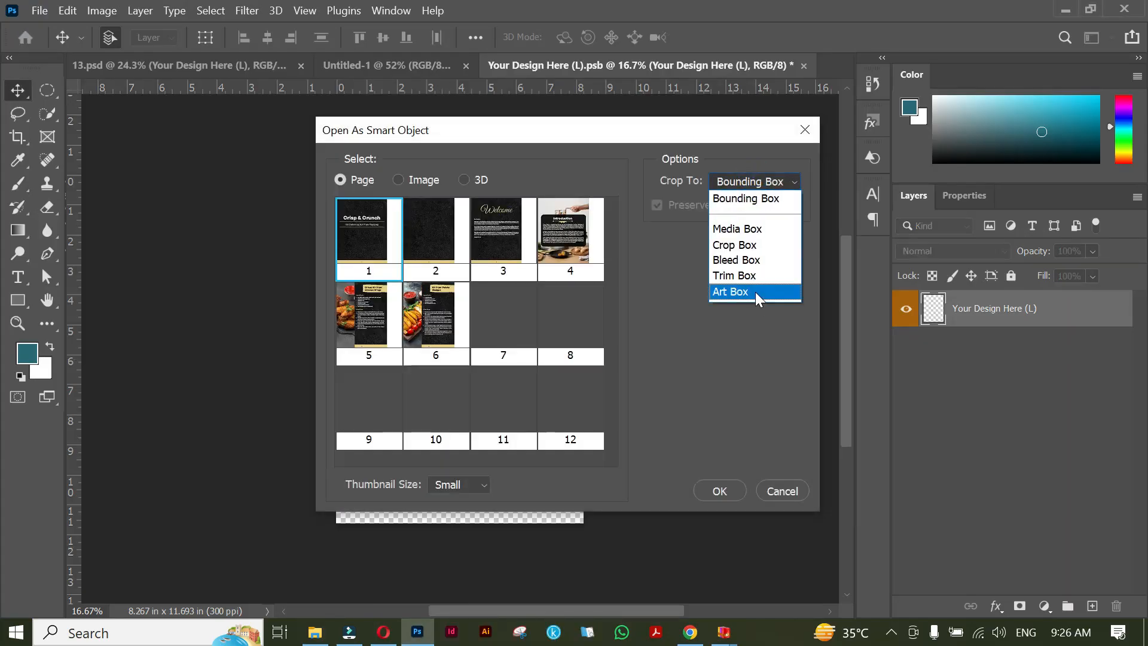
{"action": "left_click", "coordinate": [756, 292]}
{"action": "left_click", "coordinate": [367, 310]}
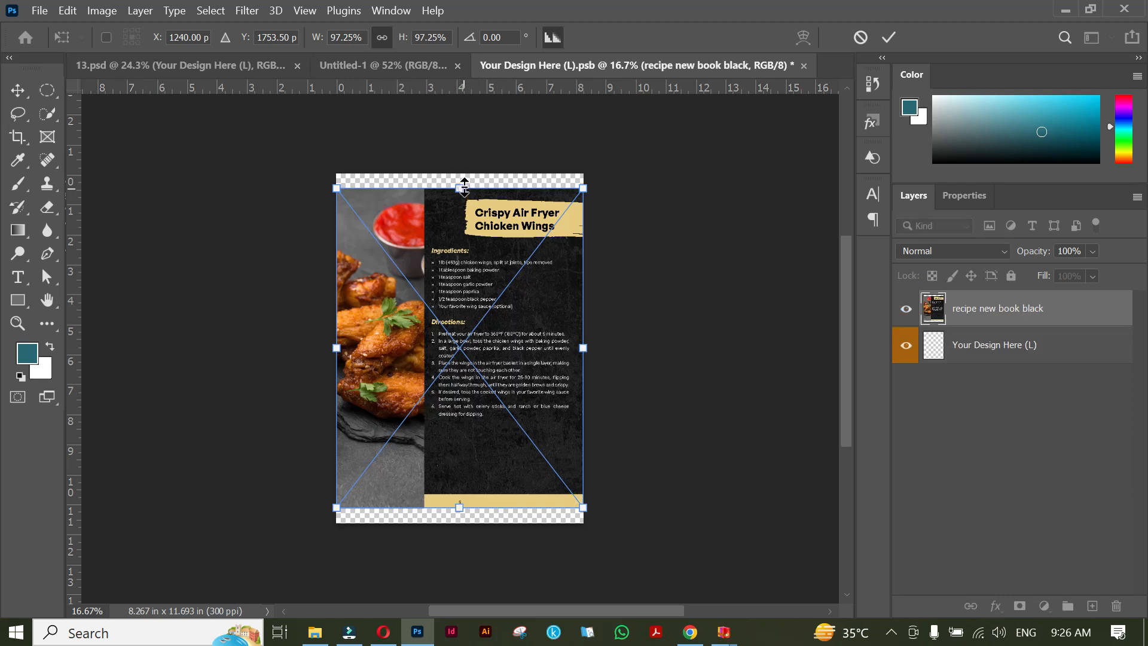
- Stretch the Chicken Wings page to 106.30% height to fill the canvas, and save and close the smart object
{"action": "left_click_drag", "start_coordinate": [459, 188], "coordinate": [460, 174]}
{"action": "left_click_drag", "start_coordinate": [459, 508], "coordinate": [460, 524]}
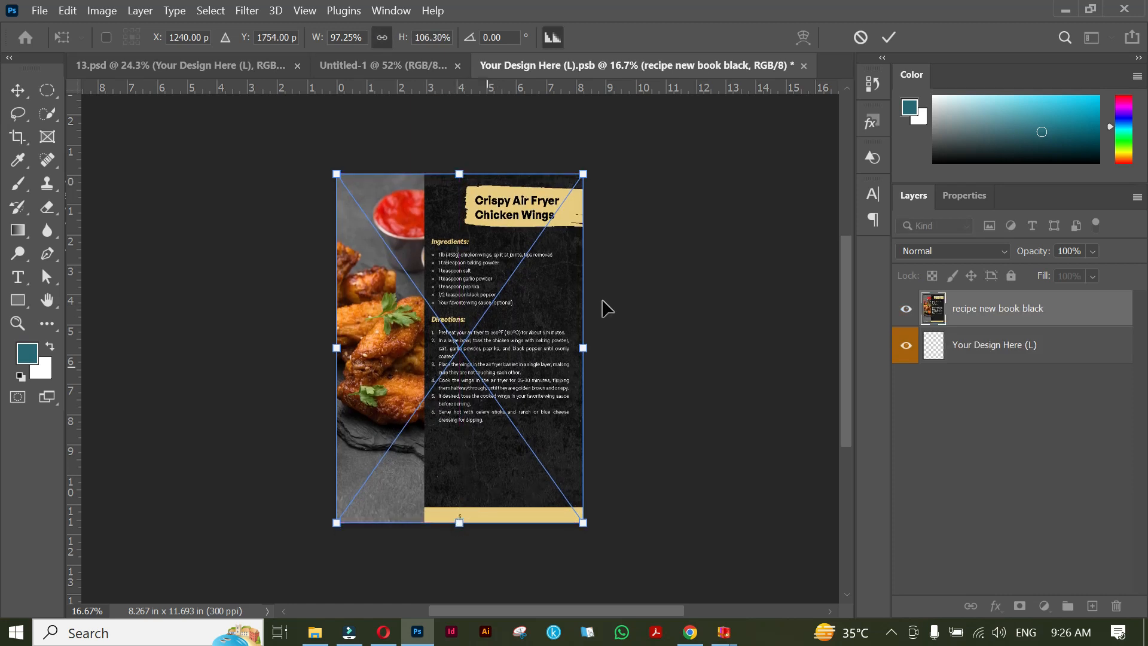
{"action": "left_click", "coordinate": [889, 37]}
{"action": "left_click", "coordinate": [803, 66]}
{"action": "left_click", "coordinate": [567, 262]}
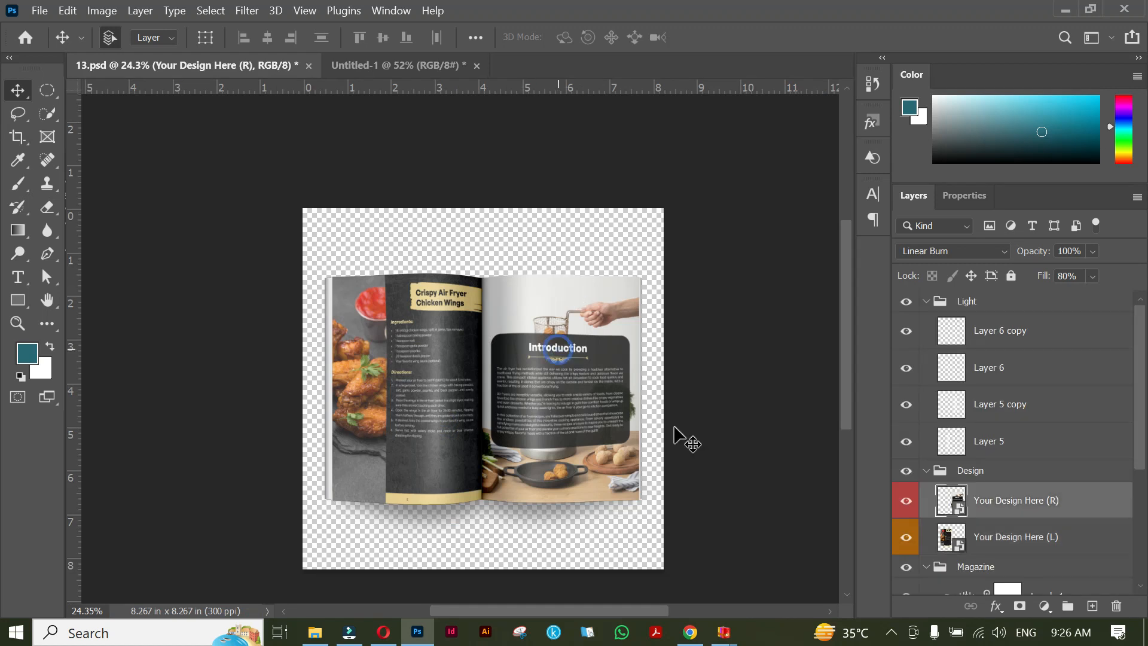
- Replace the Introduction page in Your Design Here (R) with page 6, Air Fryer Potato Wedges, from the recipe PDF, cropped to Art Box
{"action": "double_click", "coordinate": [955, 506]}
{"action": "key", "text": "Delete"}
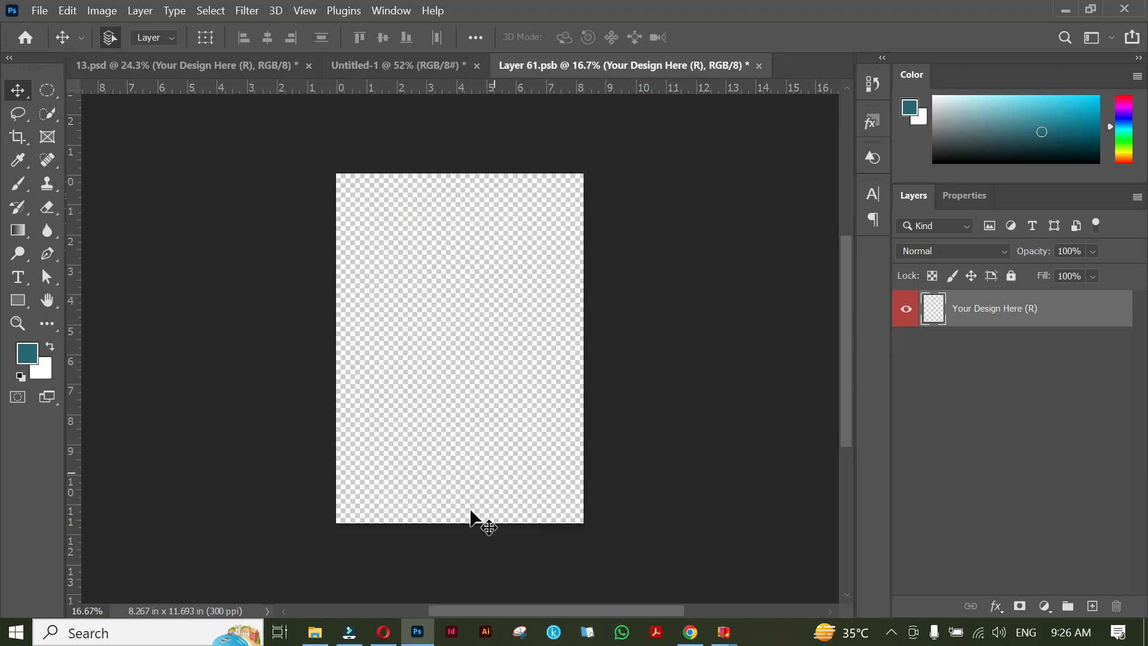
{"action": "left_click", "coordinate": [315, 632]}
{"action": "left_click_drag", "start_coordinate": [344, 272], "coordinate": [424, 407]}
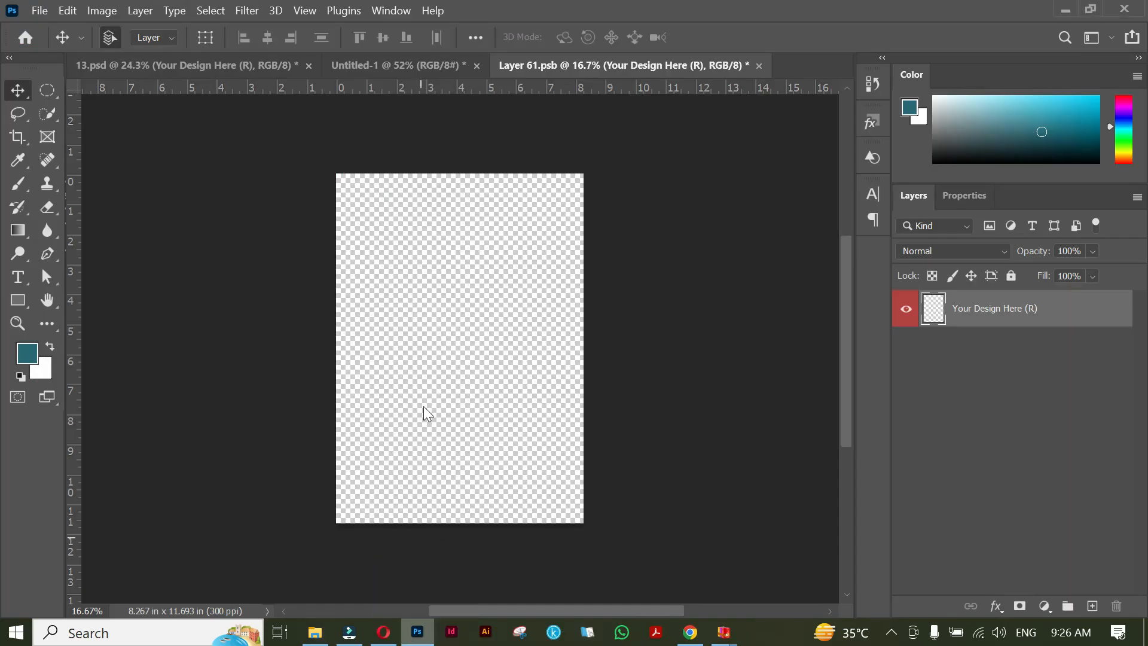
{"action": "left_click", "coordinate": [751, 182]}
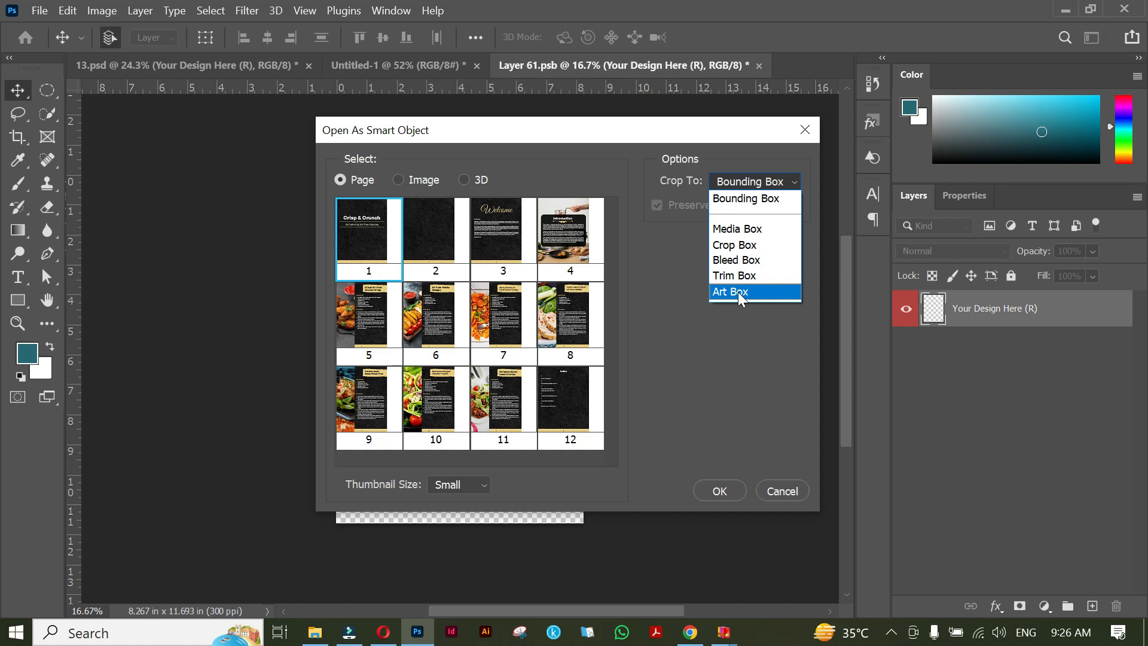
{"action": "left_click", "coordinate": [738, 292]}
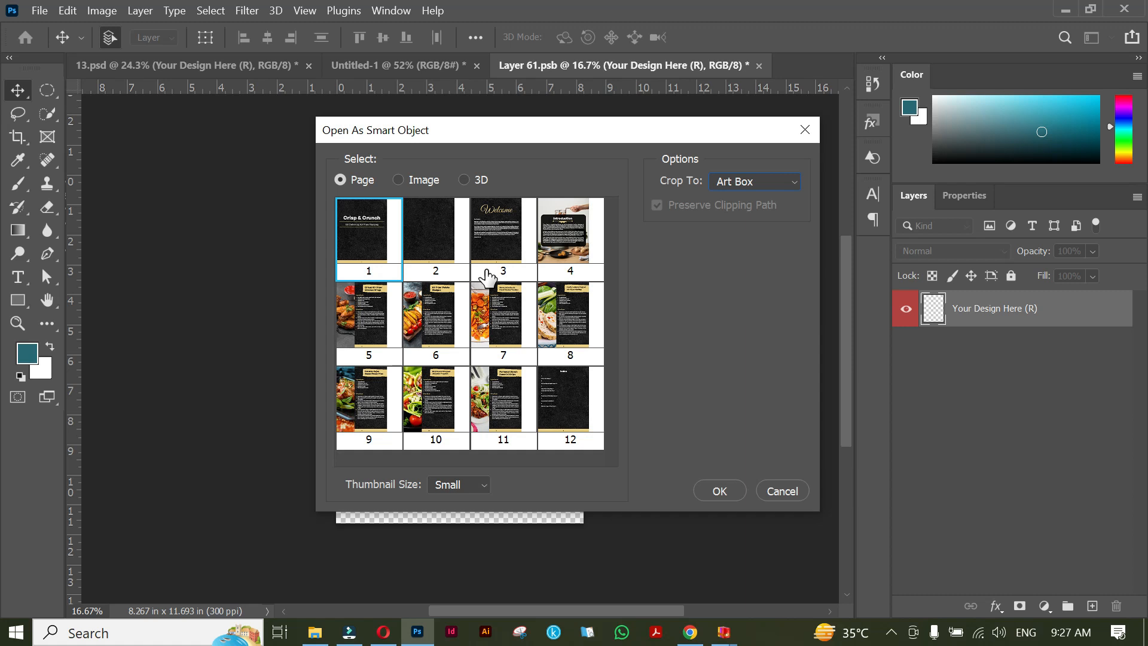
{"action": "left_click", "coordinate": [756, 180]}
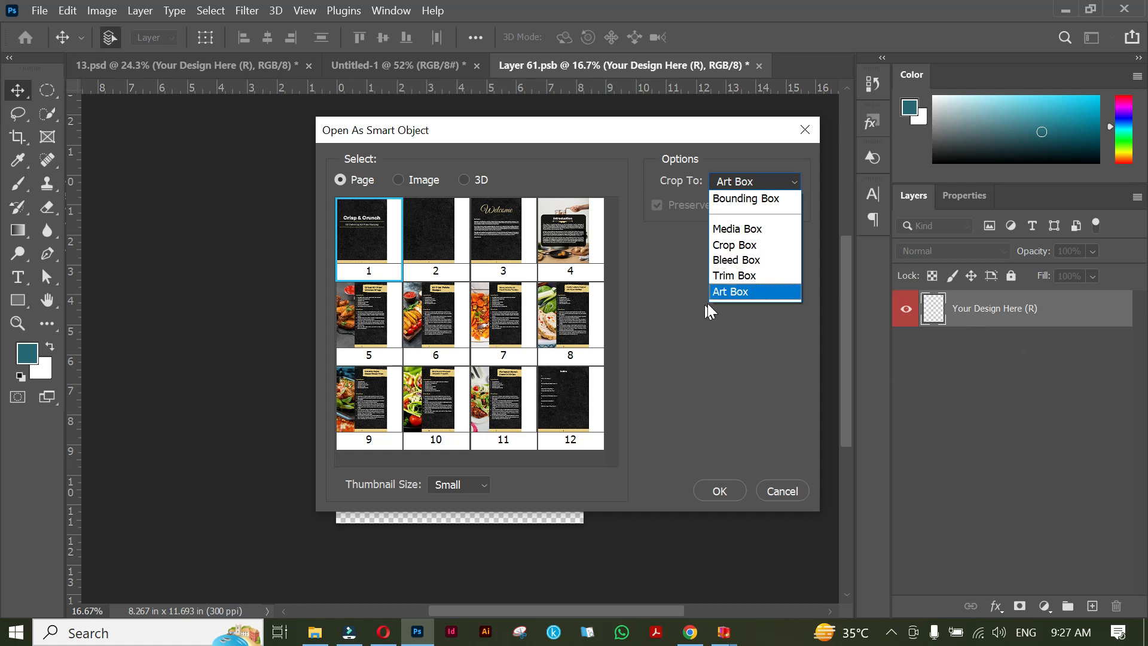
{"action": "left_click", "coordinate": [728, 293]}
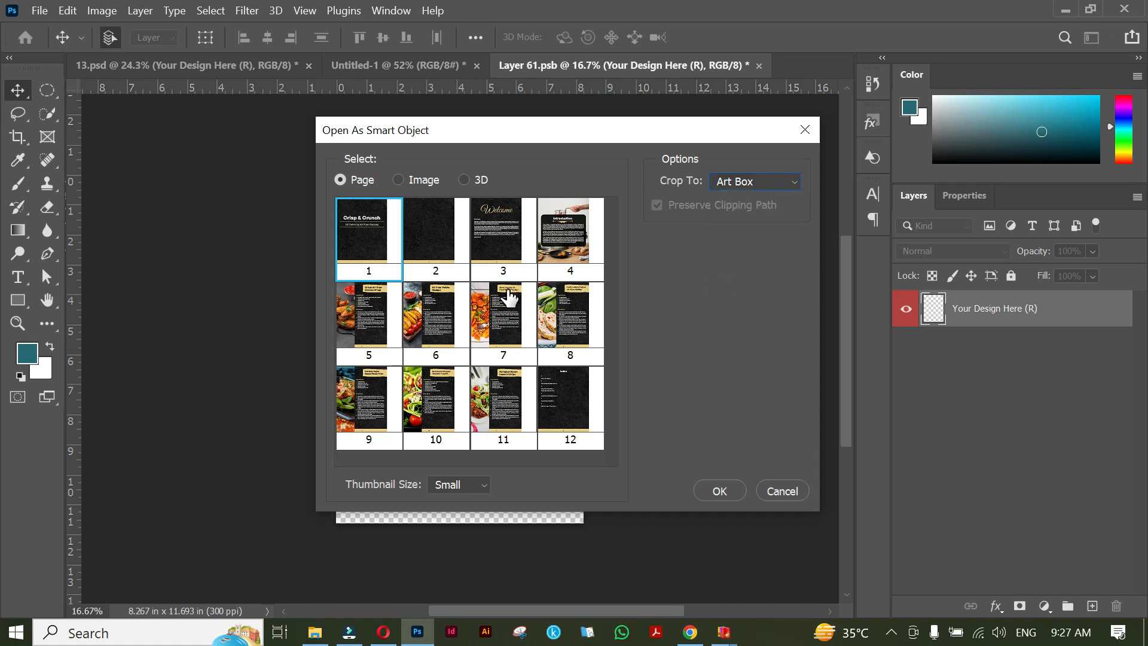
{"action": "left_click", "coordinate": [429, 304]}
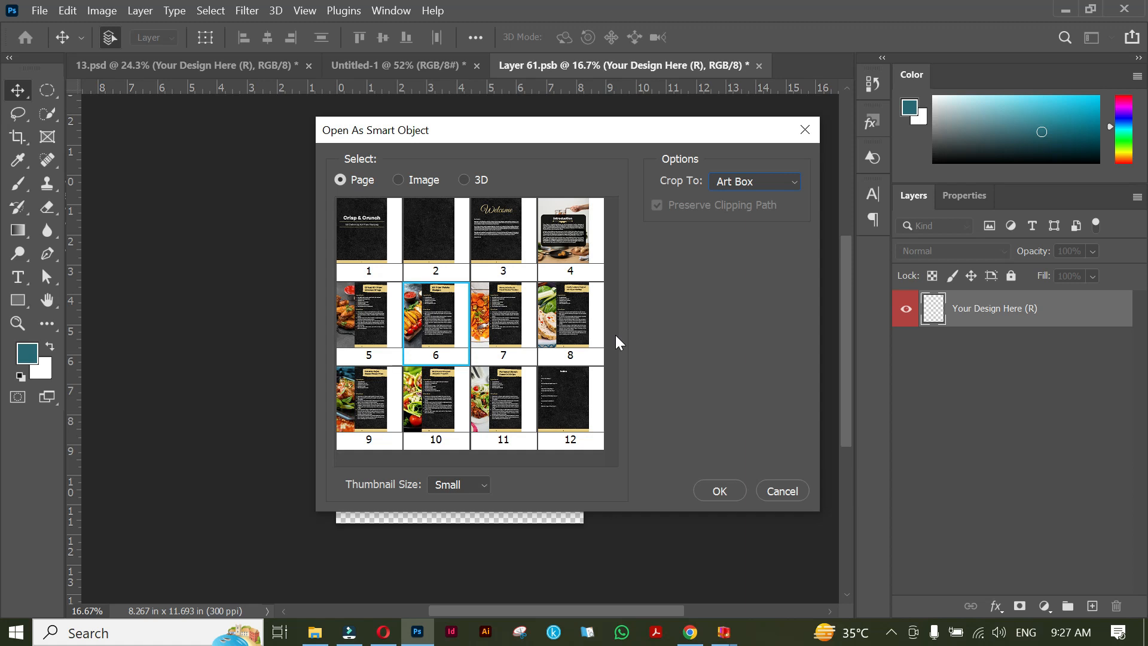
{"action": "left_click", "coordinate": [720, 491]}
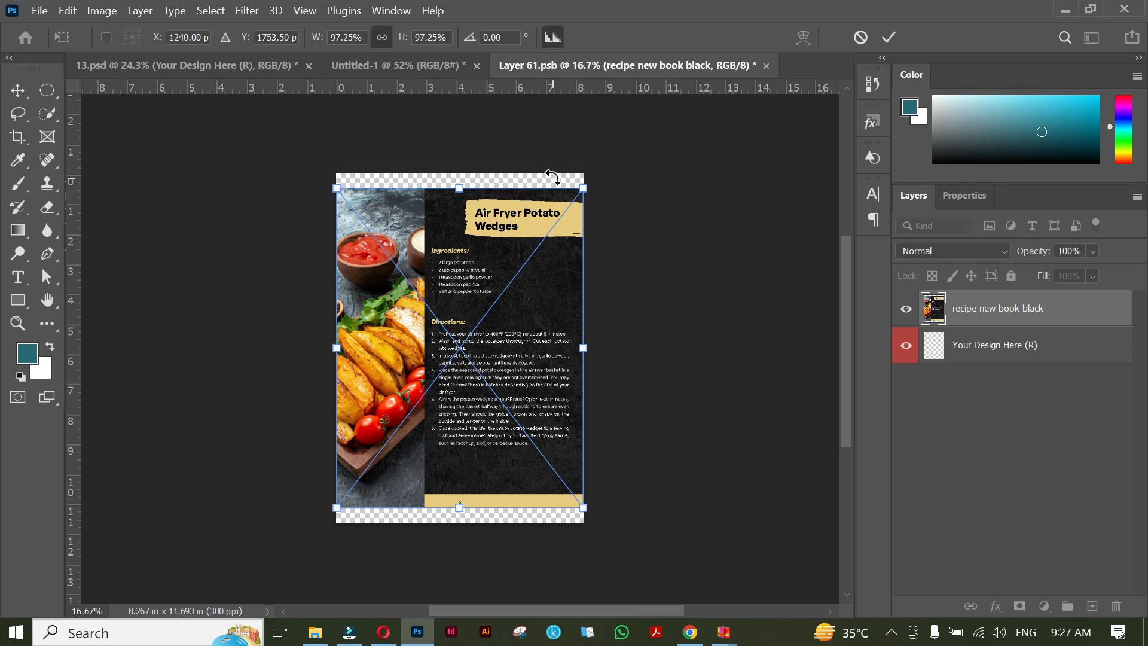
- Stretch the Potato Wedges page to 106.30% height to fill the canvas, and save and close the smart object
{"action": "left_click_drag", "start_coordinate": [466, 188], "coordinate": [459, 173]}
{"action": "left_click_drag", "start_coordinate": [459, 508], "coordinate": [460, 522]}
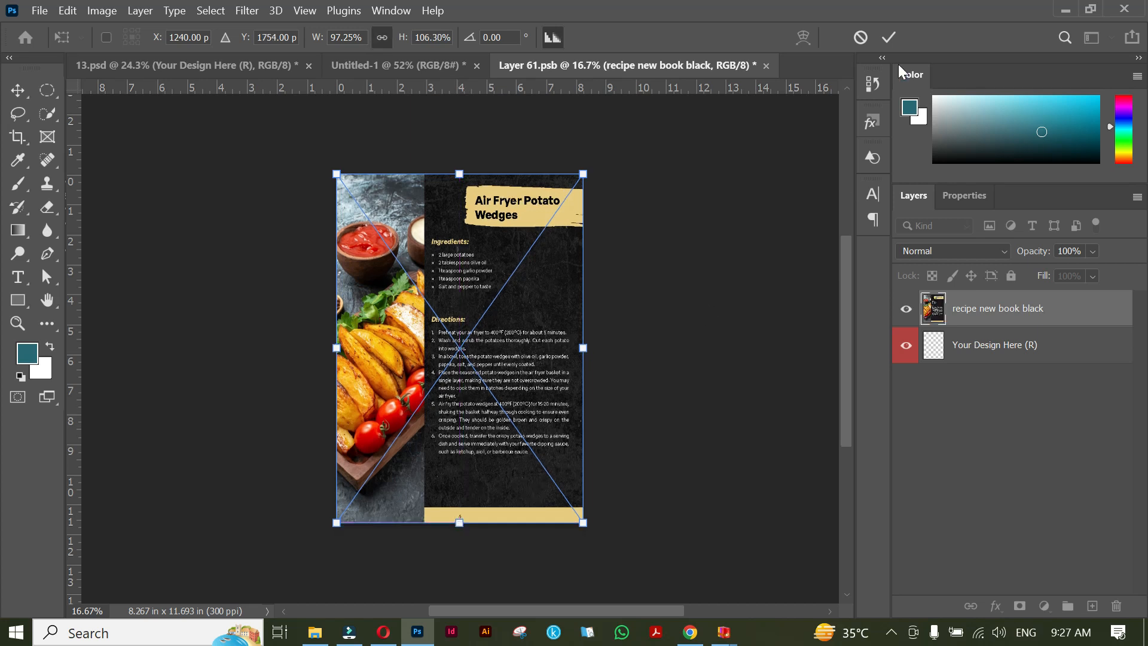
{"action": "left_click", "coordinate": [889, 37]}
{"action": "left_click", "coordinate": [766, 66]}
{"action": "left_click", "coordinate": [549, 262]}
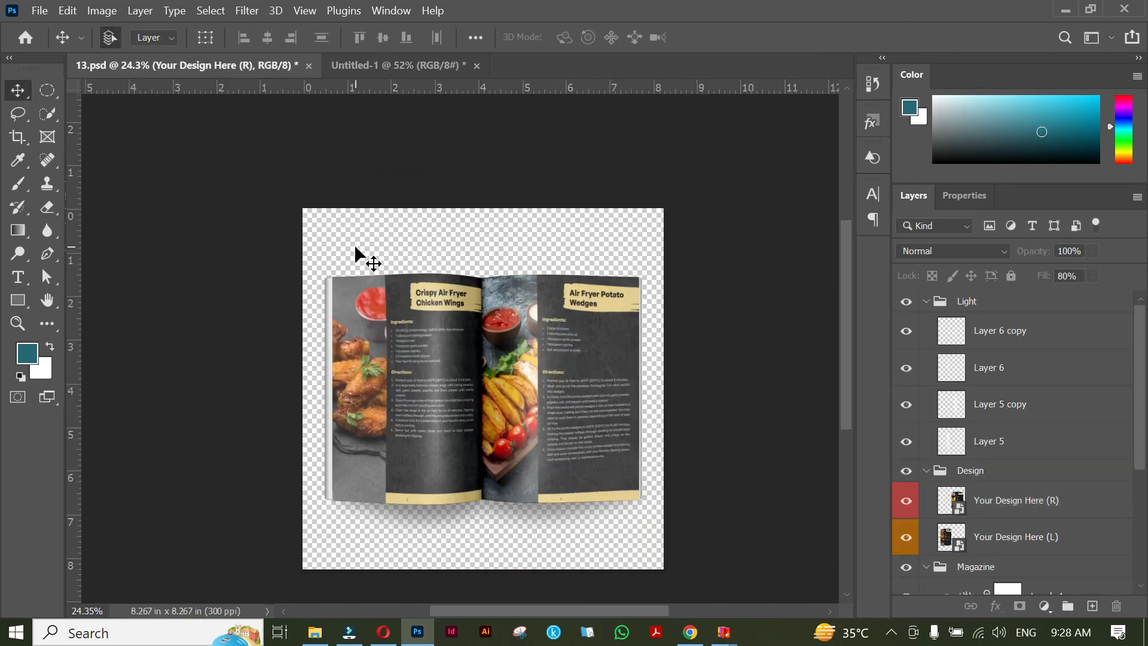
- Copy all the recipe-spread layers from 13.psd into Untitled-1, scaled to 23.70% and placed below the Welcome spread at about X 1432 px, Y 889 px
{"action": "left_click_drag", "start_coordinate": [332, 245], "coordinate": [631, 562]}
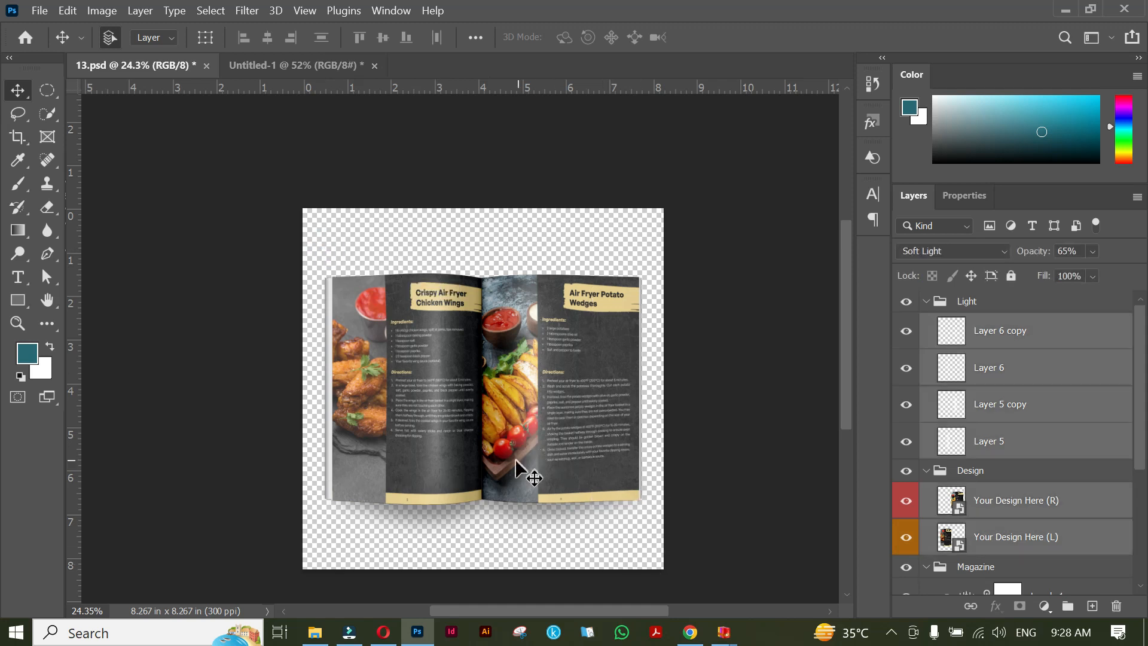
{"action": "left_click_drag", "start_coordinate": [525, 469], "coordinate": [572, 507]}
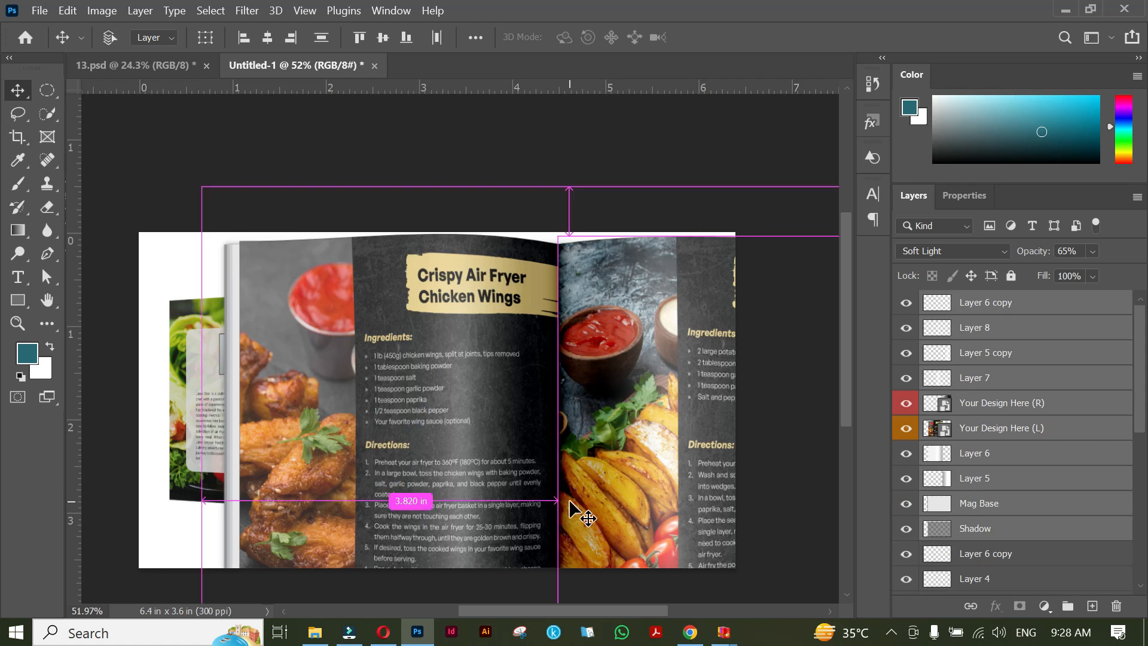
{"action": "key", "text": "ctrl+t"}
{"action": "scroll", "coordinate": [570, 440], "scroll_direction": "down", "scroll_amount": 4}
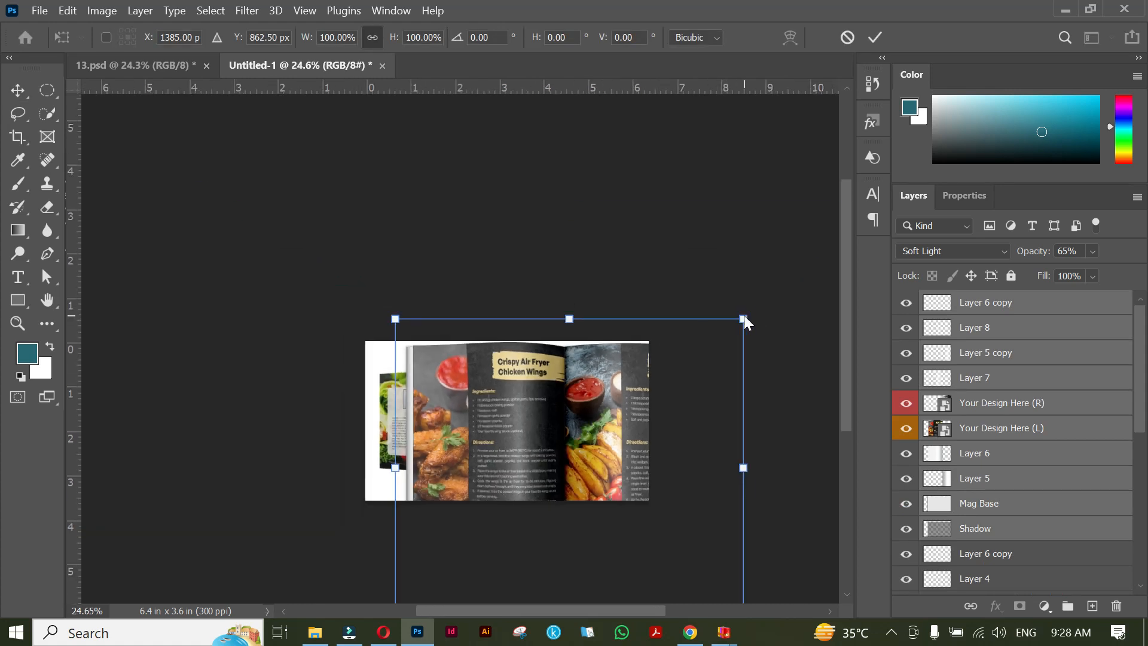
{"action": "left_click_drag", "start_coordinate": [743, 319], "coordinate": [542, 491]}
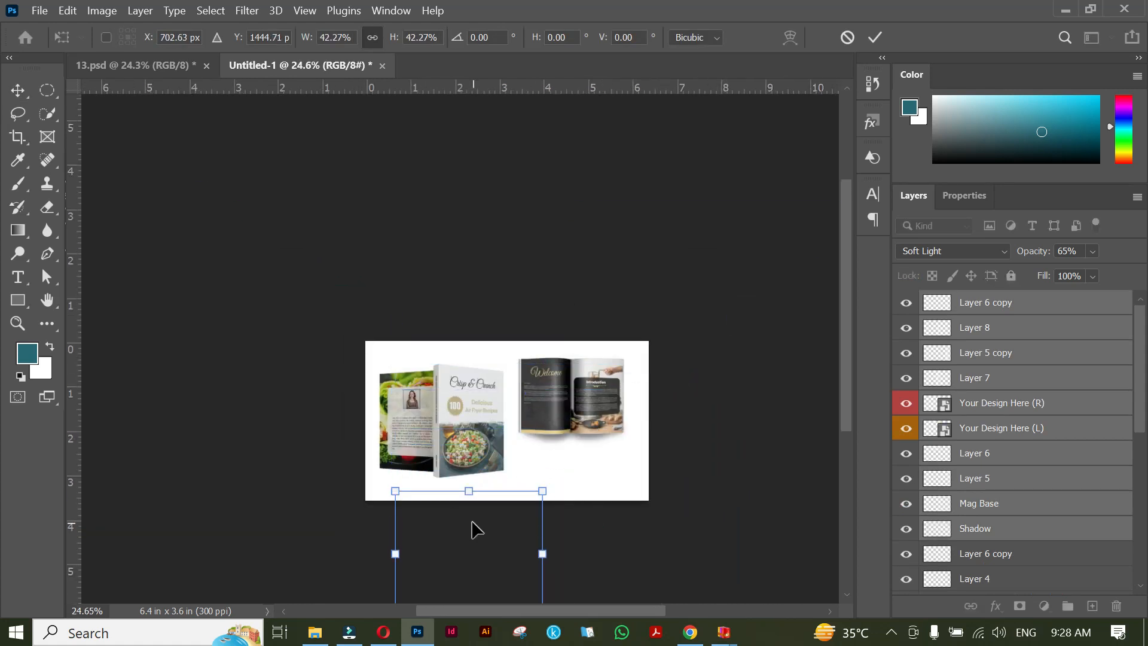
{"action": "left_click_drag", "start_coordinate": [473, 522], "coordinate": [563, 412]}
{"action": "left_click_drag", "start_coordinate": [631, 382], "coordinate": [558, 437]}
{"action": "left_click_drag", "start_coordinate": [522, 474], "coordinate": [591, 435]}
{"action": "scroll", "coordinate": [571, 451], "scroll_direction": "up", "scroll_amount": 4}
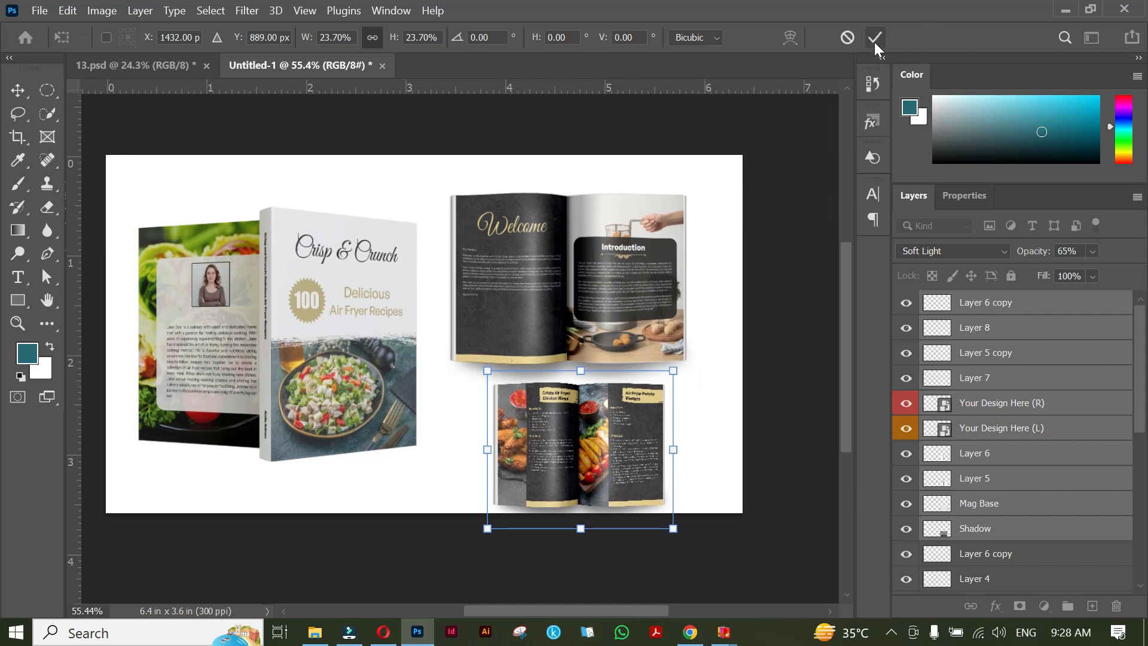
- Enlarge the recipe spread to 26.02% and place it just below the Welcome spread at about Y 888 px
{"action": "left_click_drag", "start_coordinate": [676, 369], "coordinate": [691, 355]}
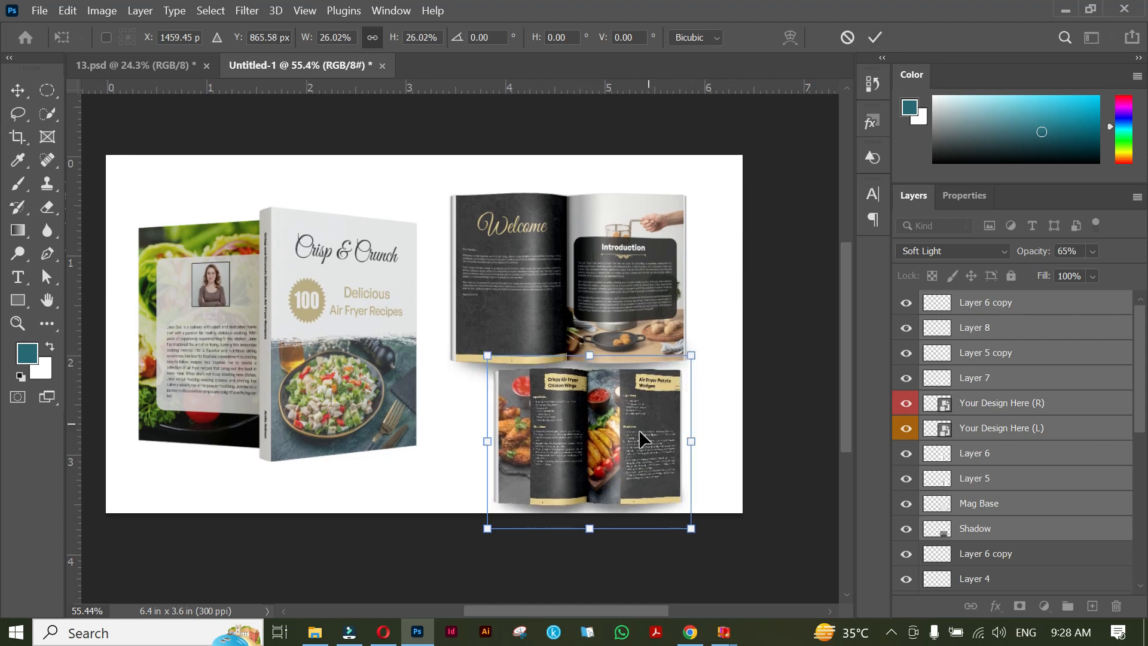
{"action": "left_click_drag", "start_coordinate": [626, 436], "coordinate": [620, 443]}
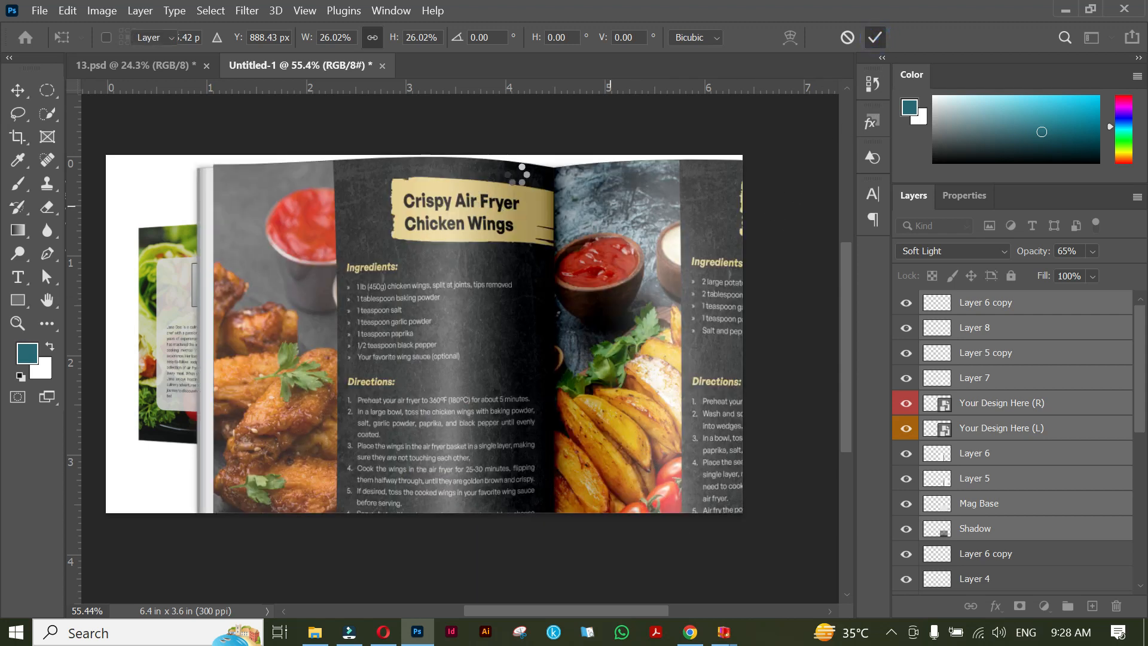
{"action": "key", "text": "Return"}
- Scale the Welcome spread's layers to 87.71% and move the spread up and right, clear of the recipe spread
{"action": "left_click_drag", "start_coordinate": [487, 164], "coordinate": [642, 325]}
{"action": "key", "text": "ctrl+t"}
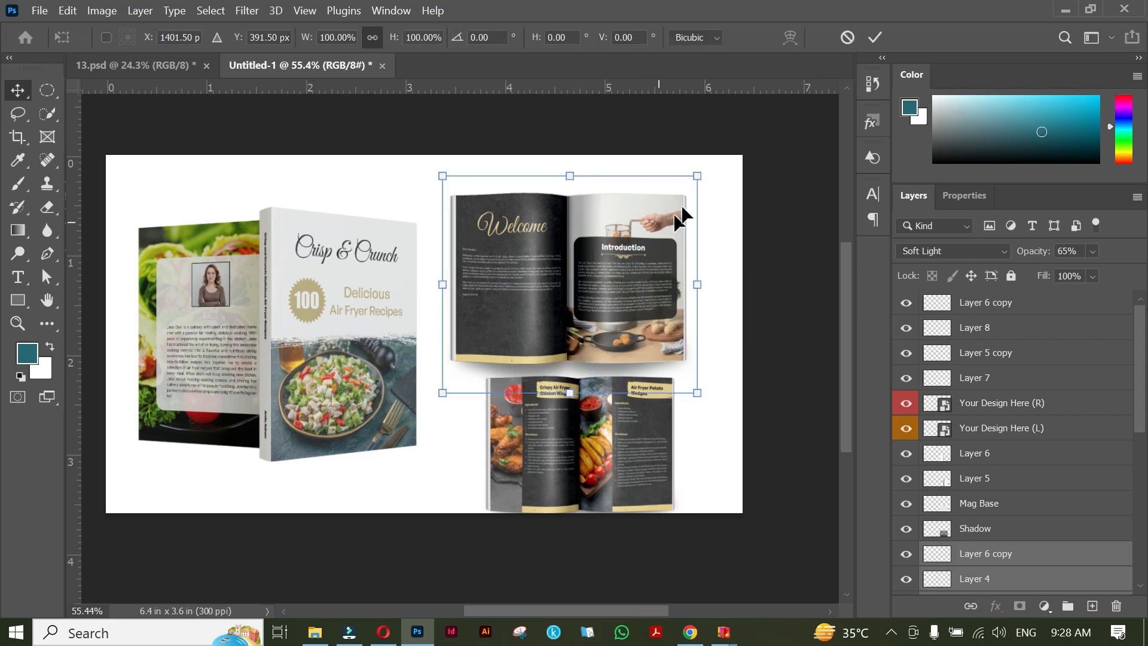
{"action": "left_click_drag", "start_coordinate": [696, 172], "coordinate": [666, 205]}
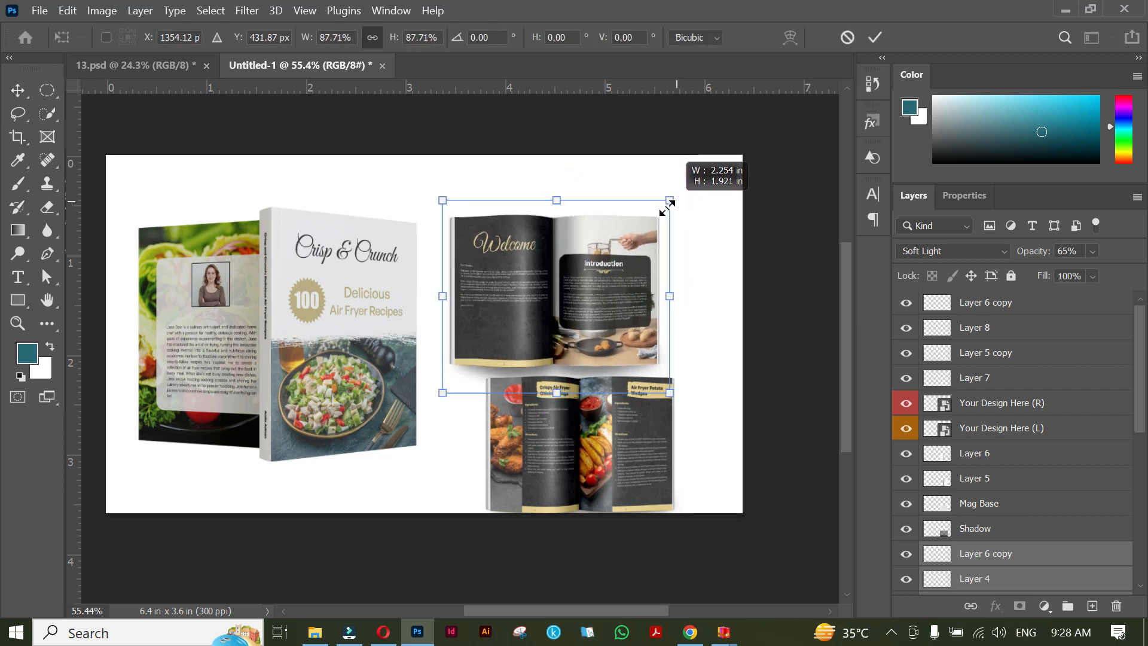
{"action": "left_click_drag", "start_coordinate": [596, 303], "coordinate": [638, 261]}
{"action": "left_click", "coordinate": [874, 39]}
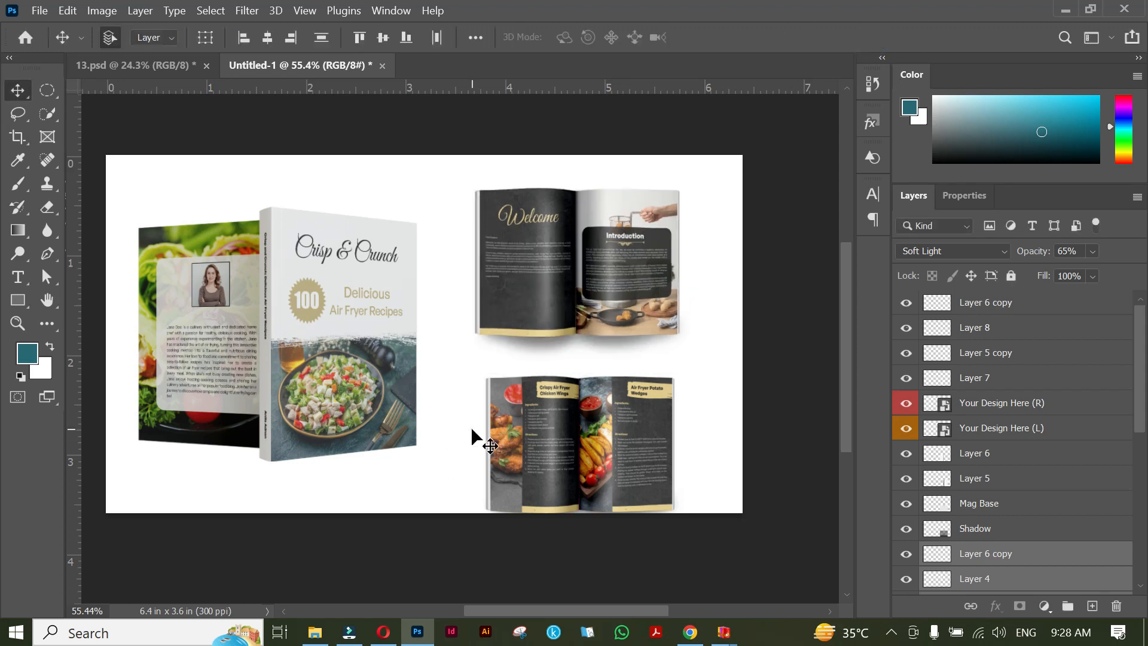
- Move the recipe spread up beneath the Welcome spread, enlarge it to 108.86% at about X 1423 px, Y 836 px, and deselect the layers
{"action": "left_click_drag", "start_coordinate": [621, 463], "coordinate": [608, 437]}
{"action": "key", "text": "ctrl+t"}
{"action": "left_click_drag", "start_coordinate": [670, 510], "coordinate": [687, 524]}
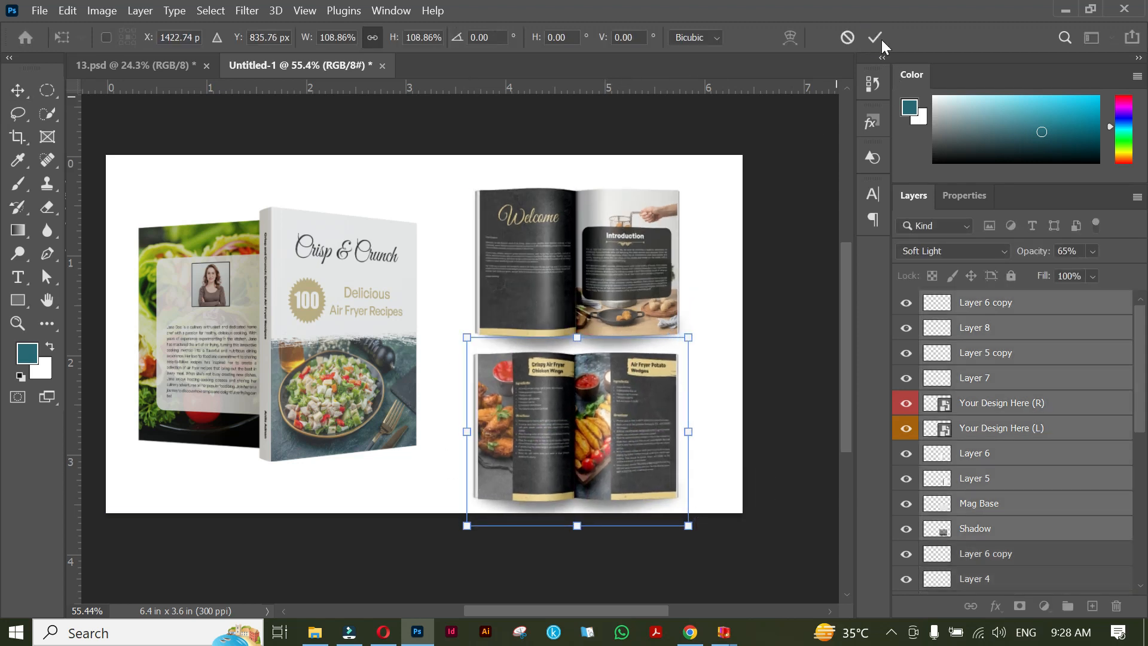
{"action": "left_click", "coordinate": [875, 37]}
{"action": "scroll", "coordinate": [539, 404], "scroll_direction": "up", "scroll_amount": 2}
{"action": "scroll", "coordinate": [539, 405], "scroll_direction": "down", "scroll_amount": 3}
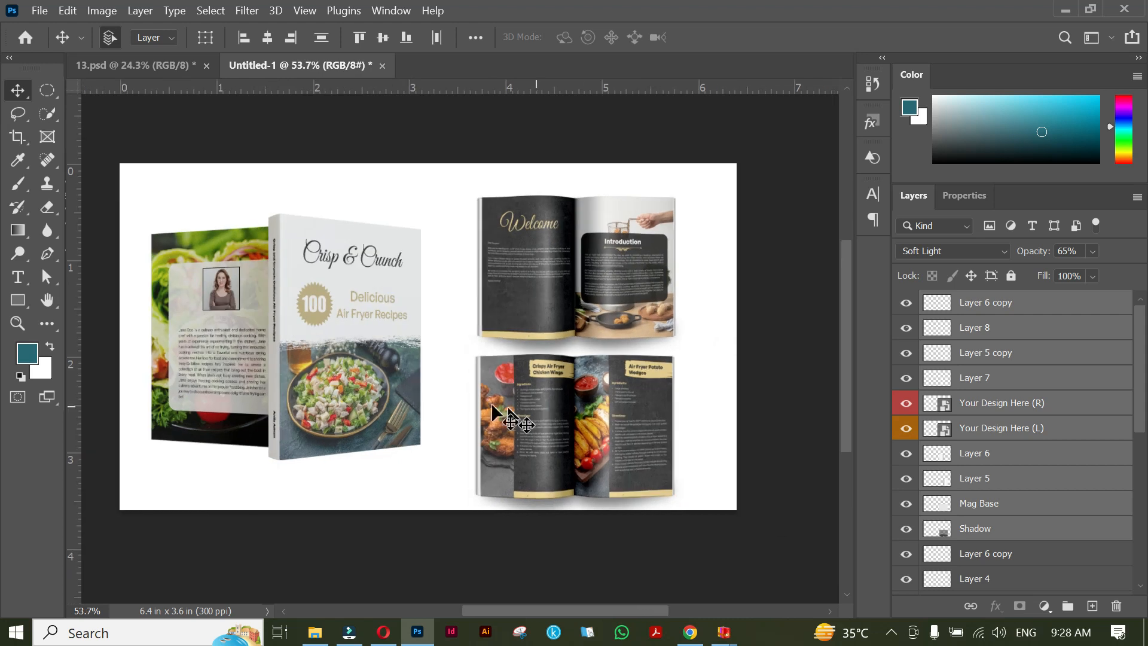
{"action": "left_click", "coordinate": [465, 489]}
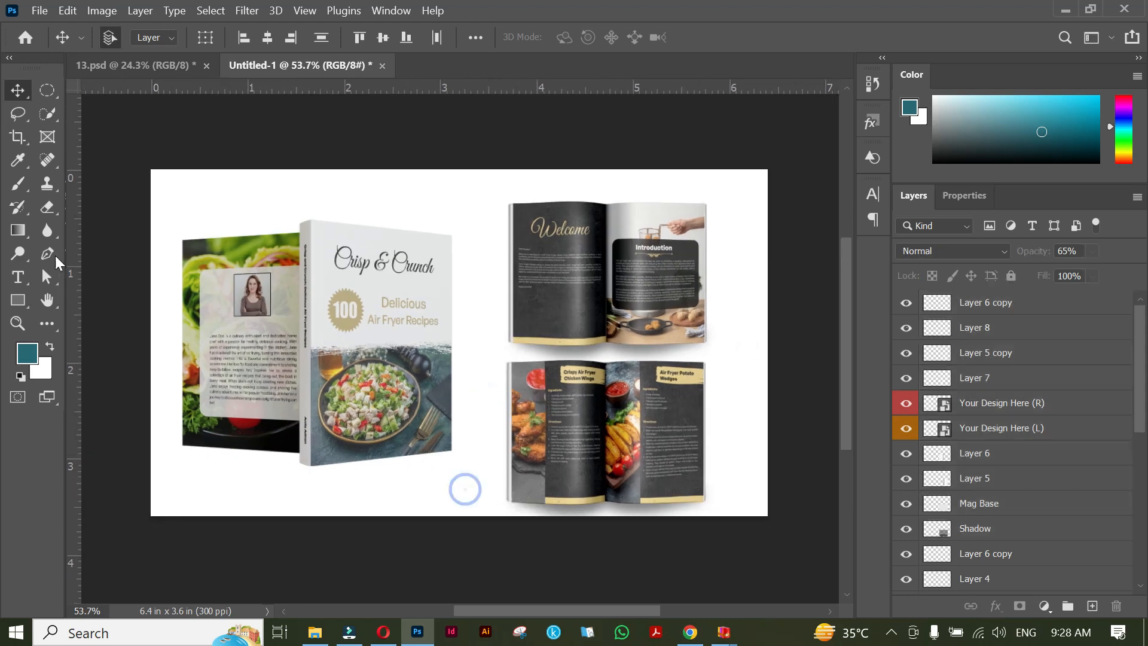
- Extend the canvas downward with the Crop tool, bringing the document to about 6.4 x 3.91 in
{"action": "left_click", "coordinate": [18, 136]}
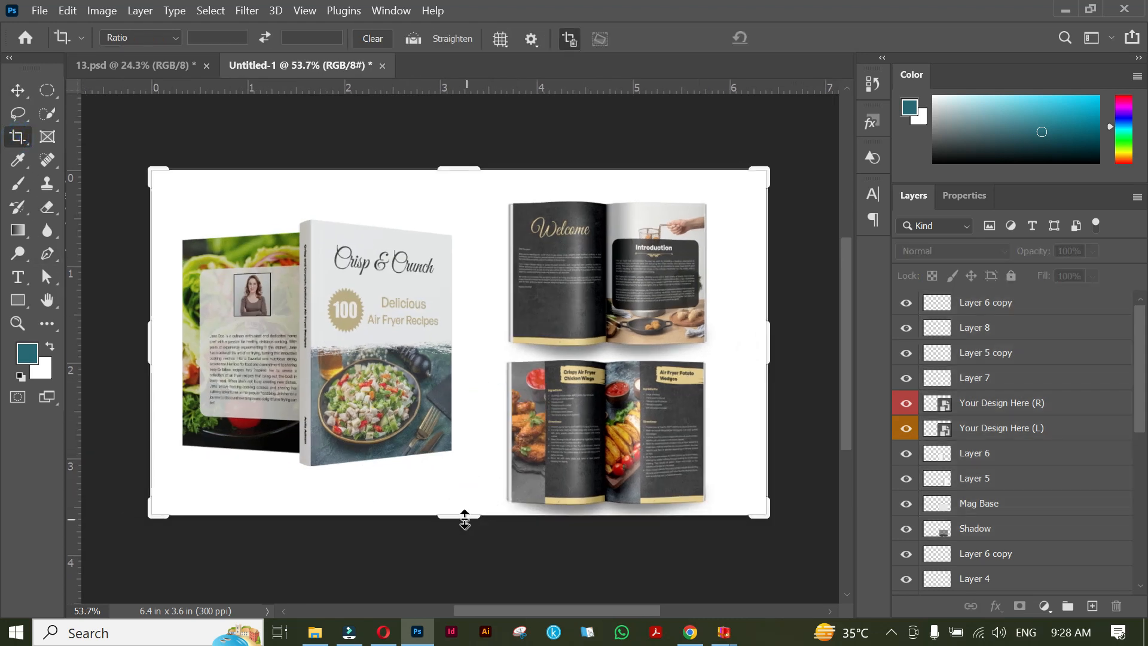
{"action": "left_click_drag", "start_coordinate": [471, 518], "coordinate": [470, 541]}
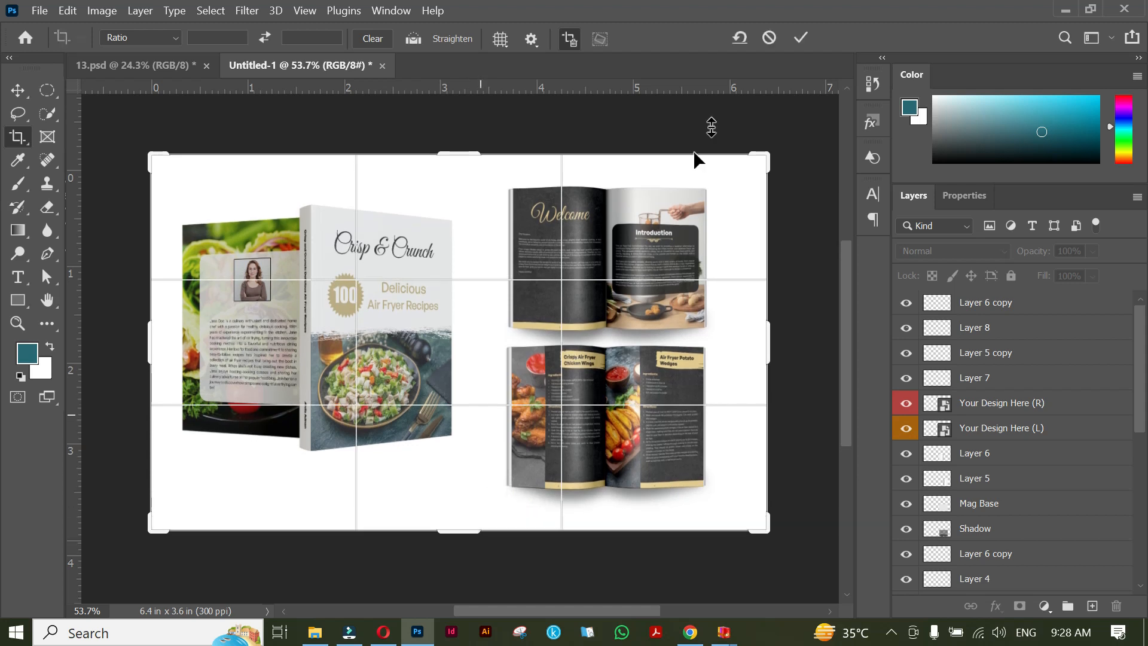
{"action": "left_click", "coordinate": [795, 38]}
{"action": "key", "text": "v"}
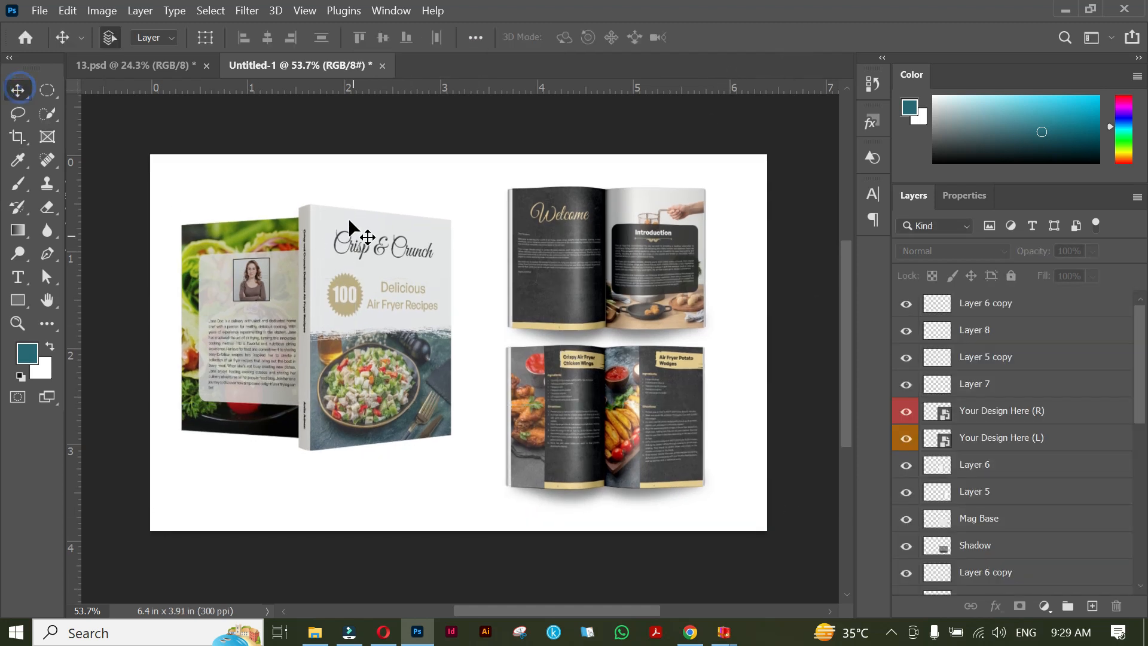
{"action": "left_click", "coordinate": [333, 169]}
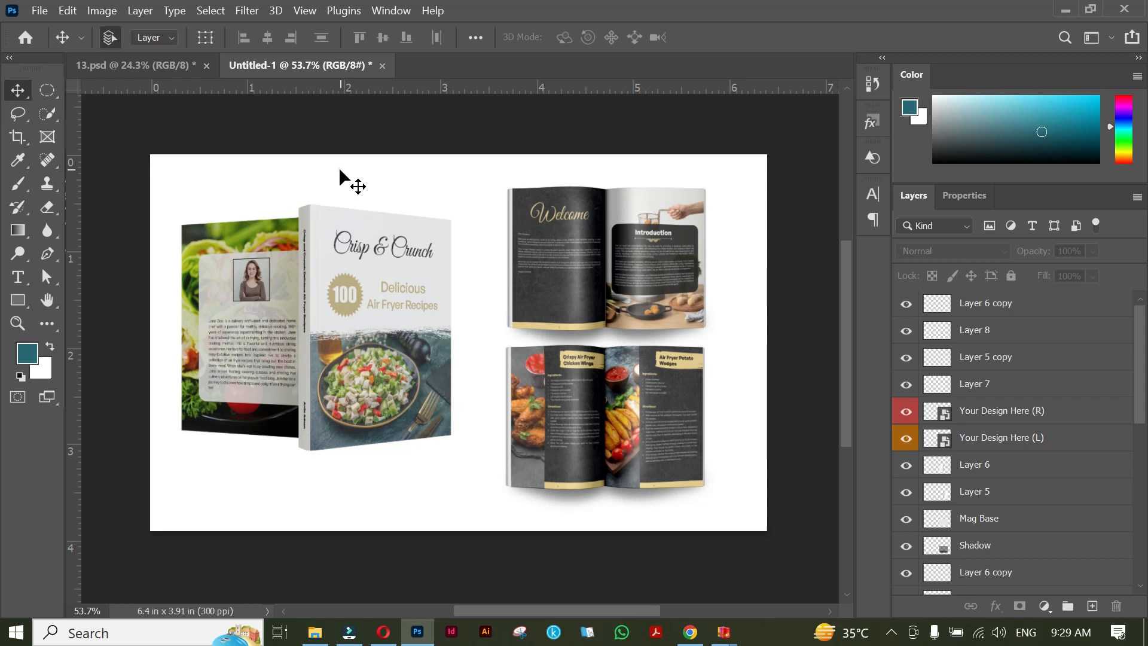
- Add a Solid Color fill layer above the Background in beige b9ad82, sampled from the 100 badge on the front cover
{"action": "scroll", "coordinate": [996, 539], "scroll_direction": "down", "scroll_amount": 8}
{"action": "scroll", "coordinate": [998, 538], "scroll_direction": "down", "scroll_amount": 2}
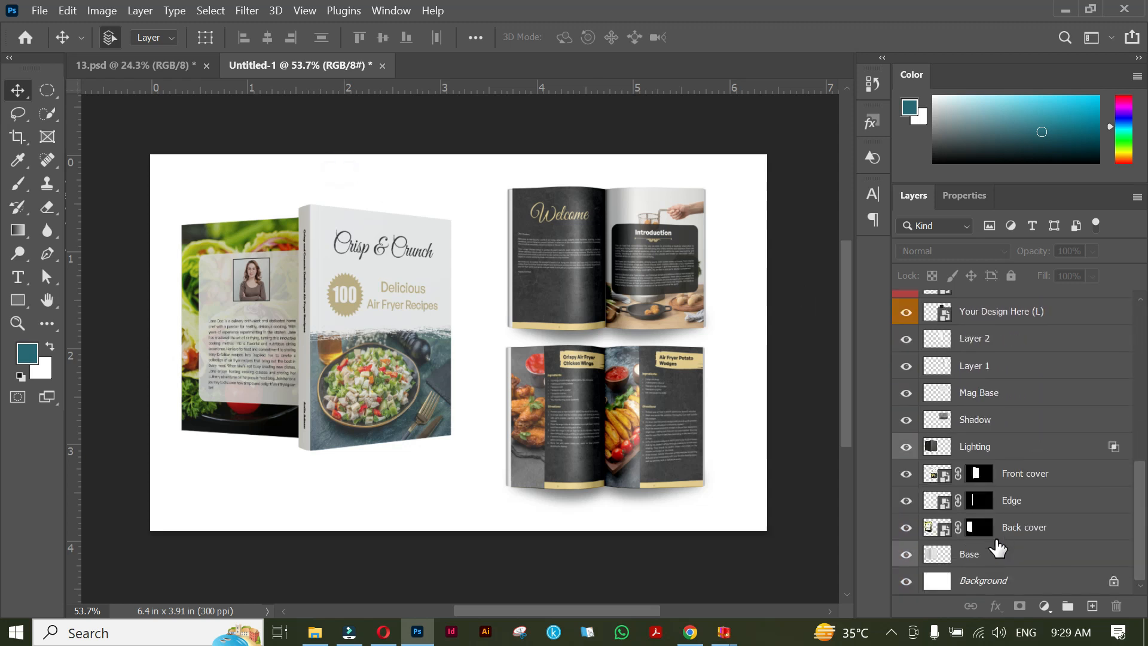
{"action": "left_click", "coordinate": [988, 585]}
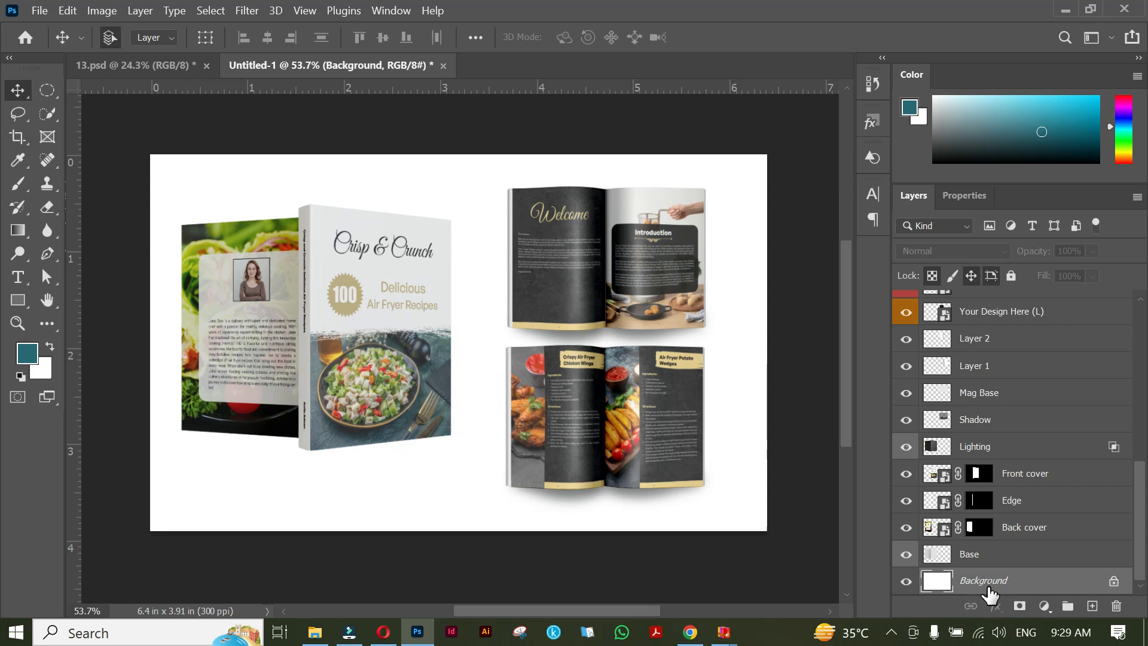
{"action": "left_click", "coordinate": [1045, 606]}
{"action": "left_click", "coordinate": [1072, 285]}
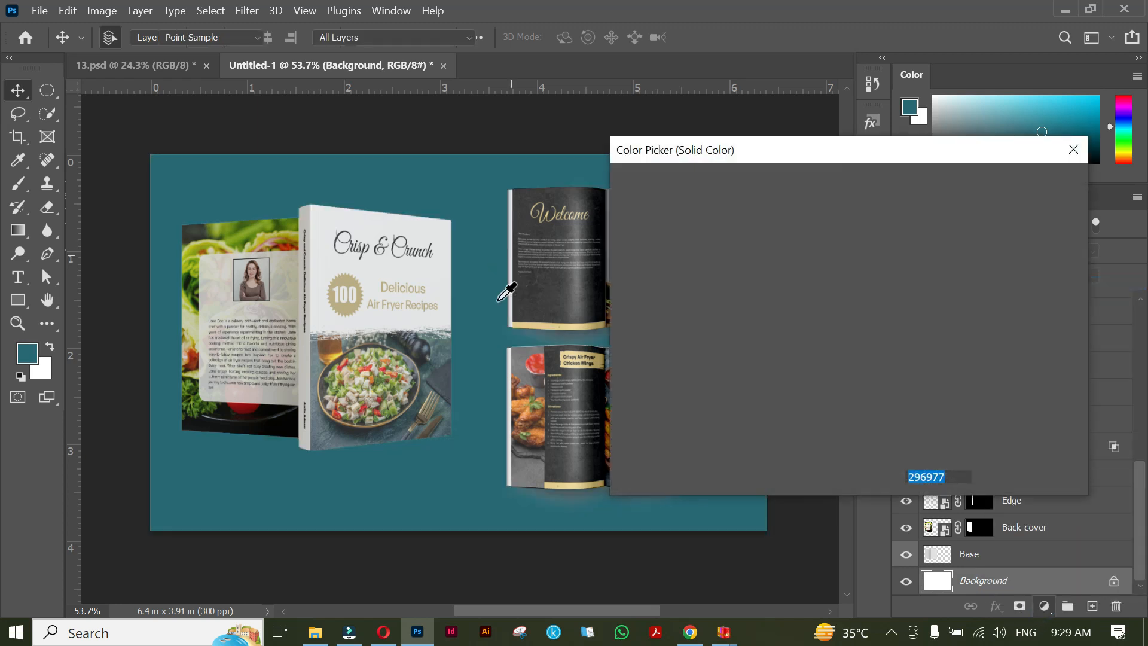
{"action": "left_click", "coordinate": [353, 282]}
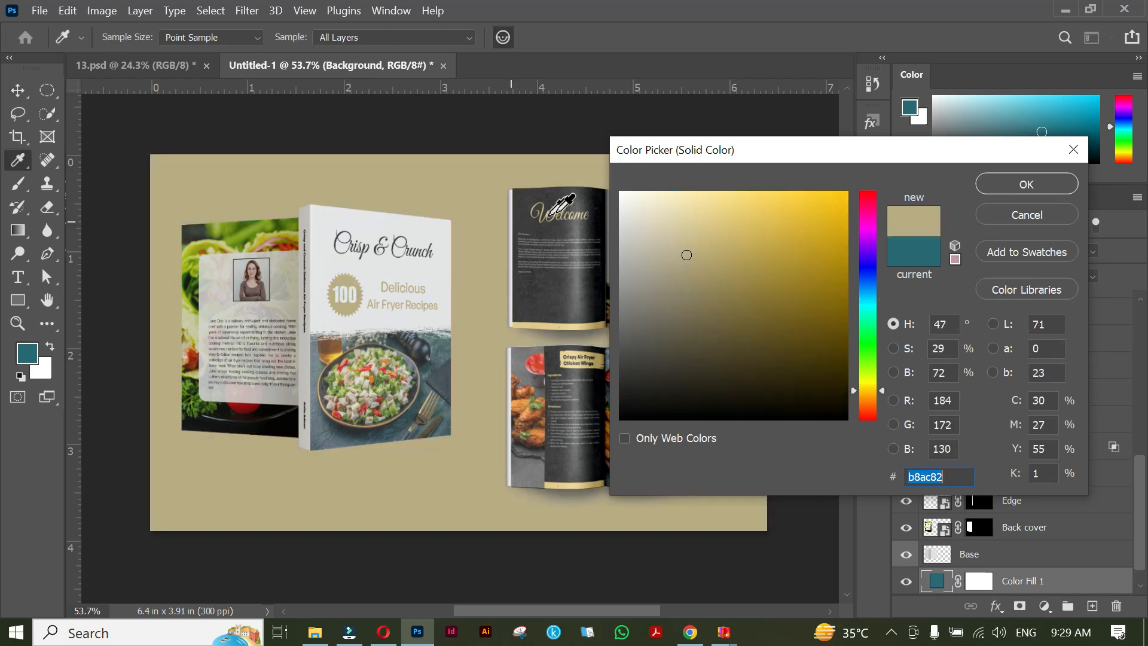
{"action": "left_click_drag", "start_coordinate": [761, 164], "coordinate": [894, 159]}
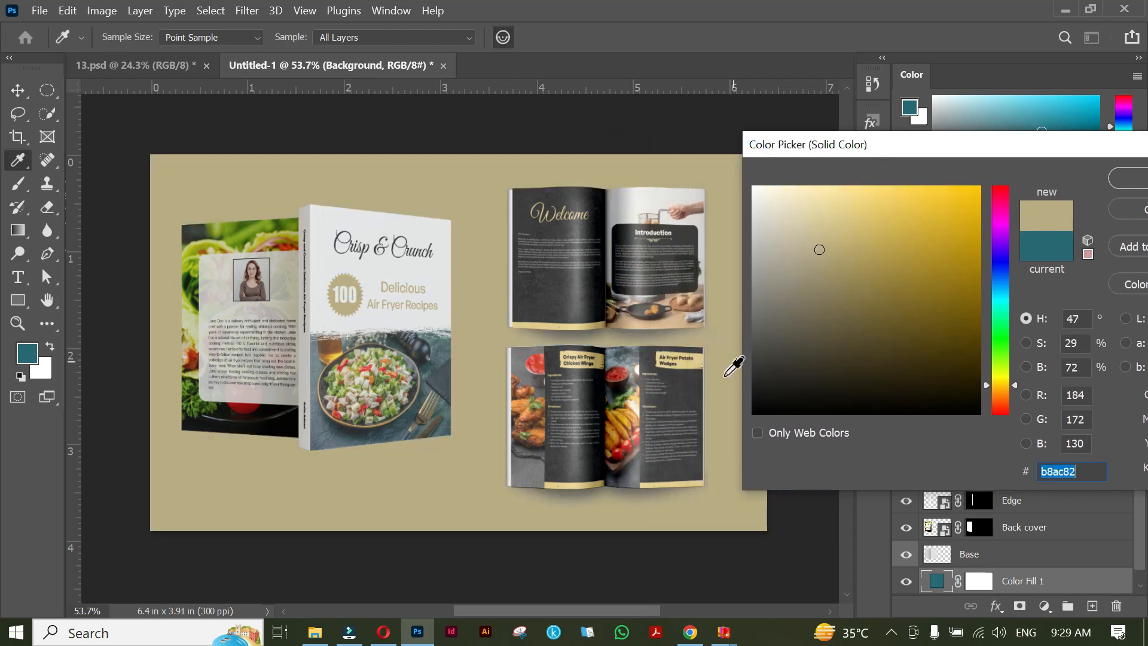
{"action": "left_click", "coordinate": [682, 390]}
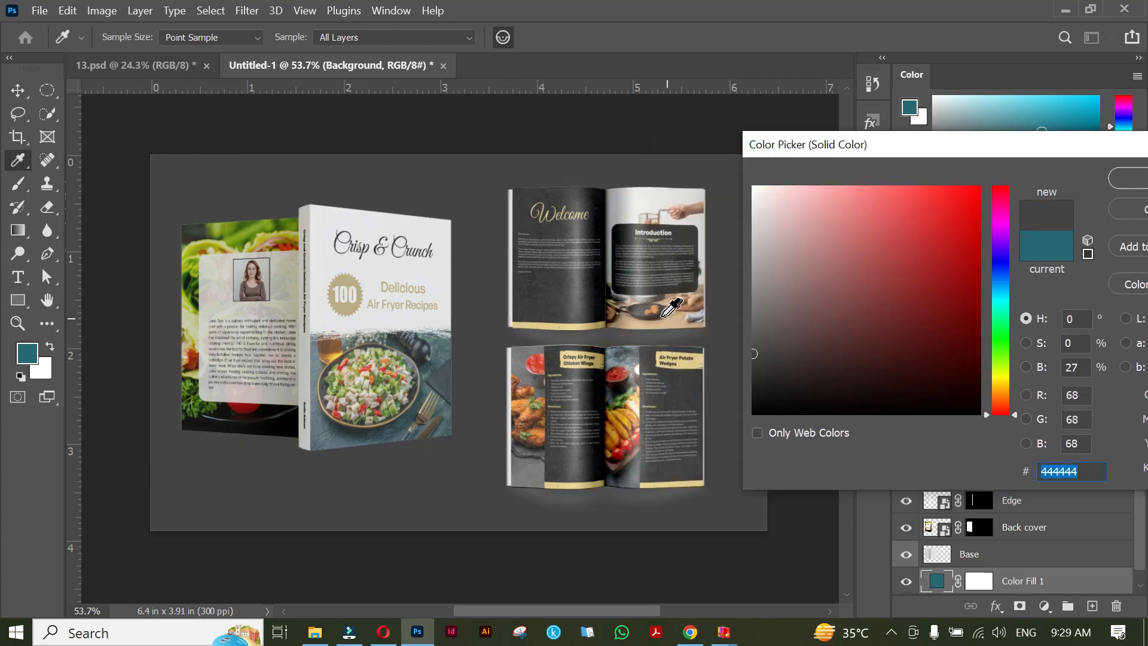
{"action": "left_click", "coordinate": [594, 326]}
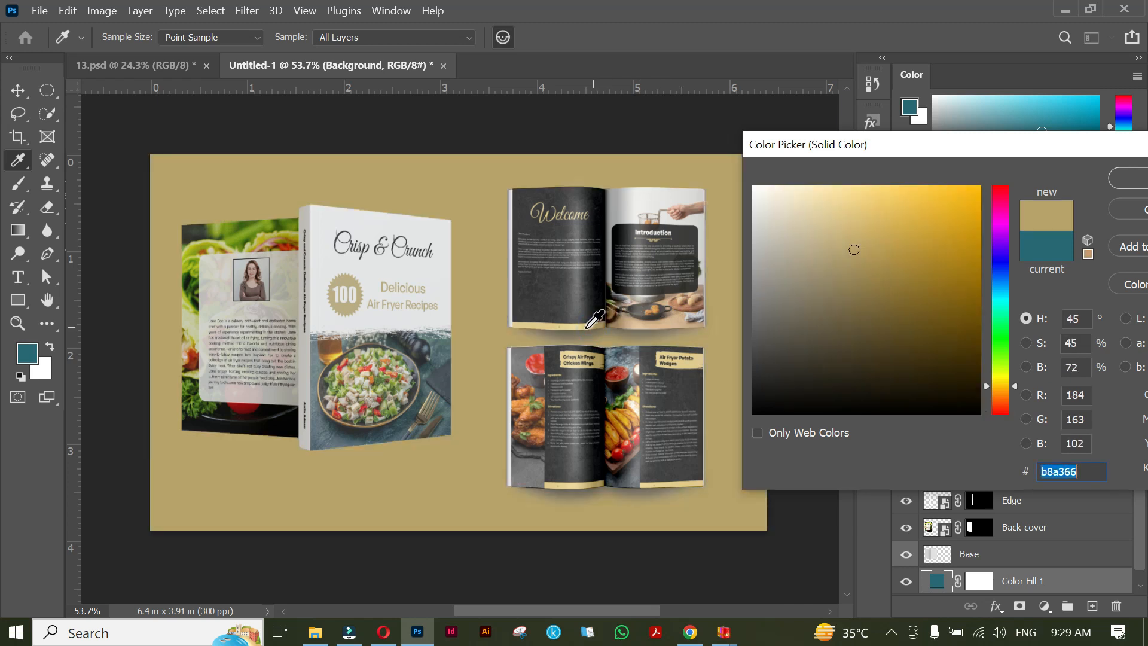
{"action": "left_click", "coordinate": [349, 280]}
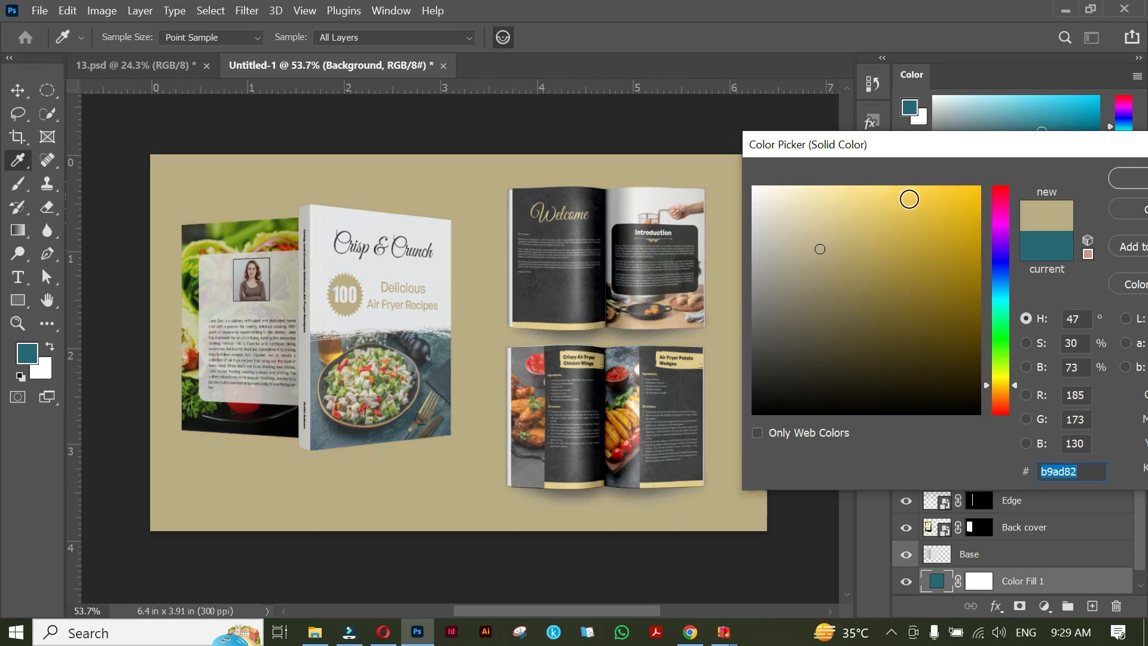
{"action": "left_click", "coordinate": [1126, 180]}
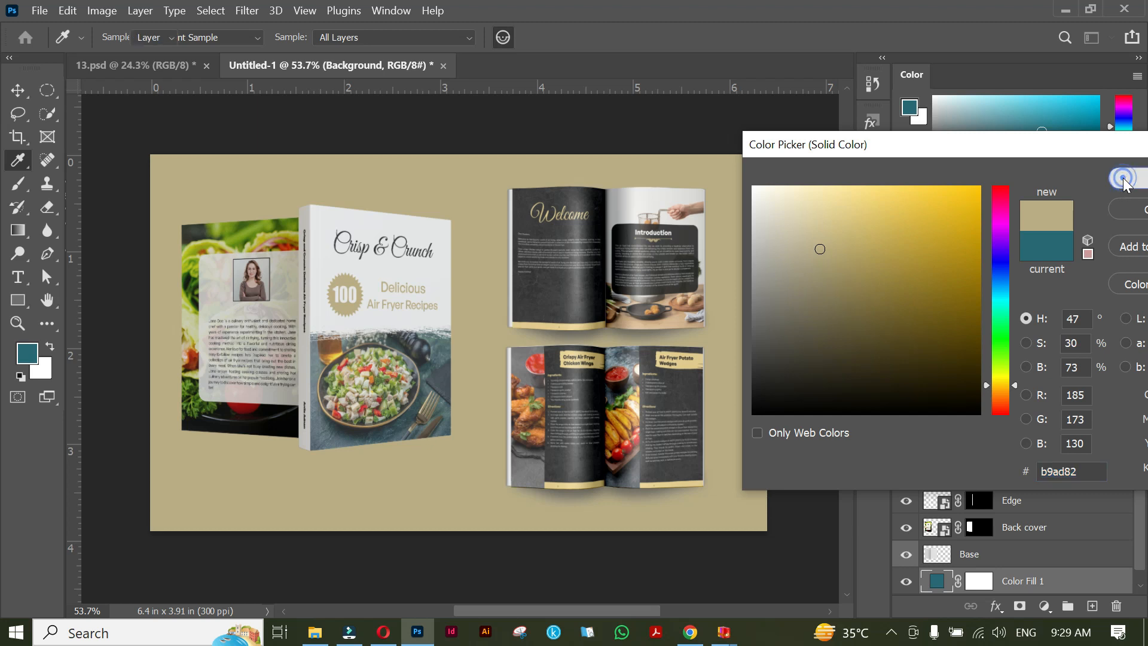
- Lighten the beige colour fill behind the mockups to a pale cream
{"action": "double_click", "coordinate": [937, 580]}
{"action": "left_click_drag", "start_coordinate": [397, 174], "coordinate": [362, 123]}
{"action": "left_click", "coordinate": [743, 108]}
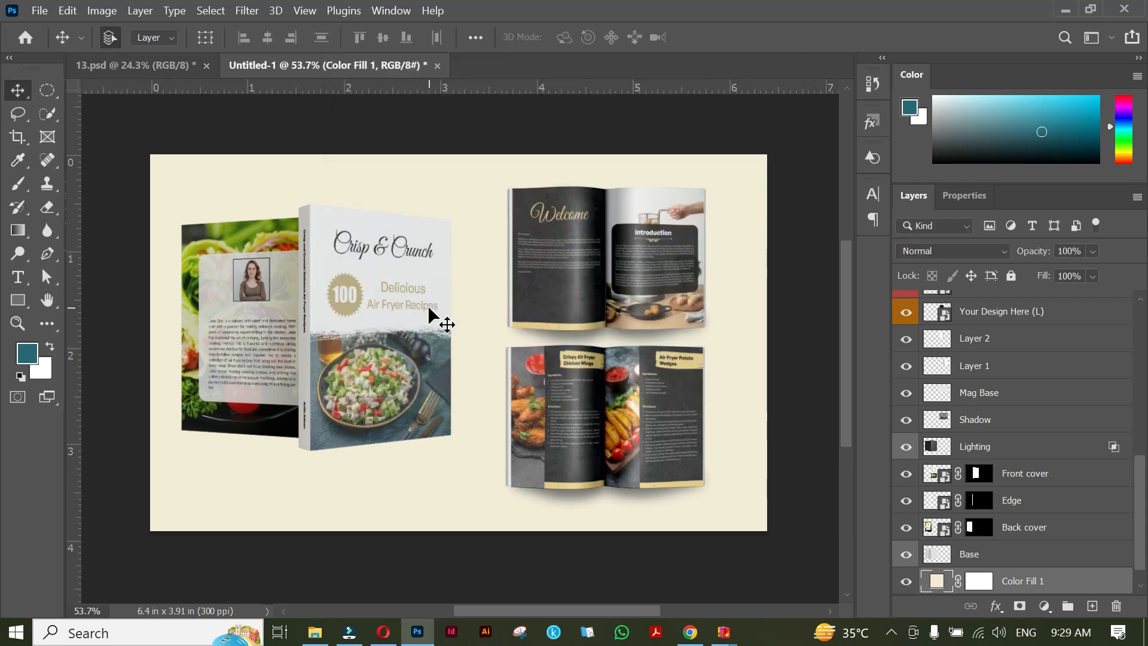
{"action": "left_click_drag", "start_coordinate": [461, 436], "coordinate": [465, 439]}
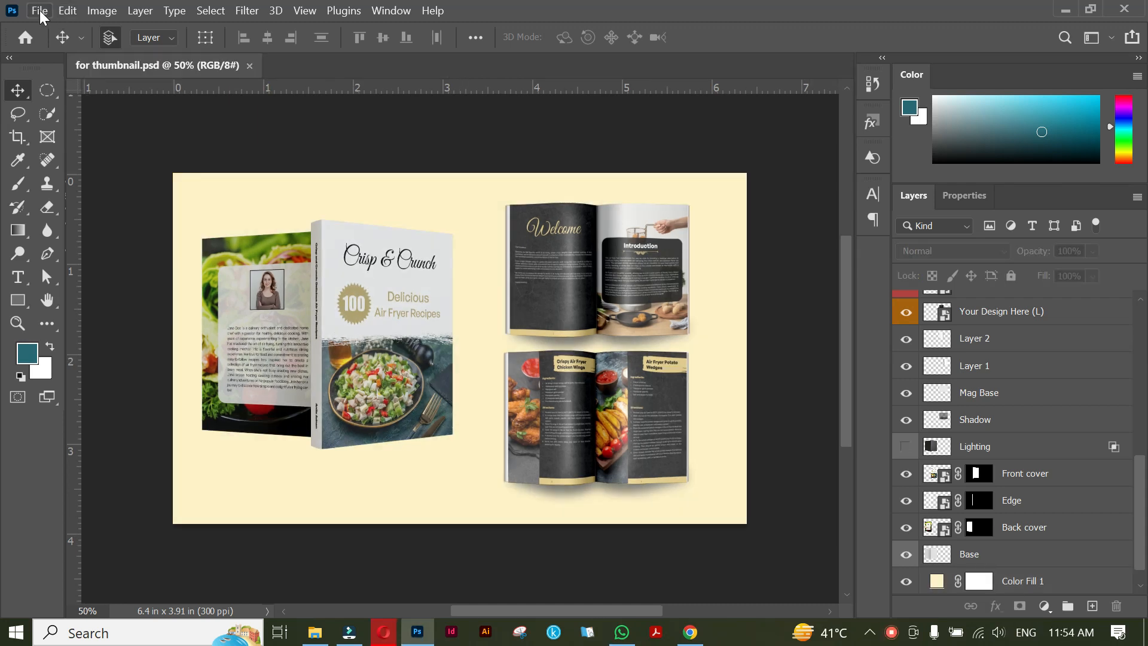
- Export the composition as a Good-quality JPG at 1920 x 1173 px, named Mockup 1, in the Downloads folder
{"action": "left_click", "coordinate": [40, 10]}
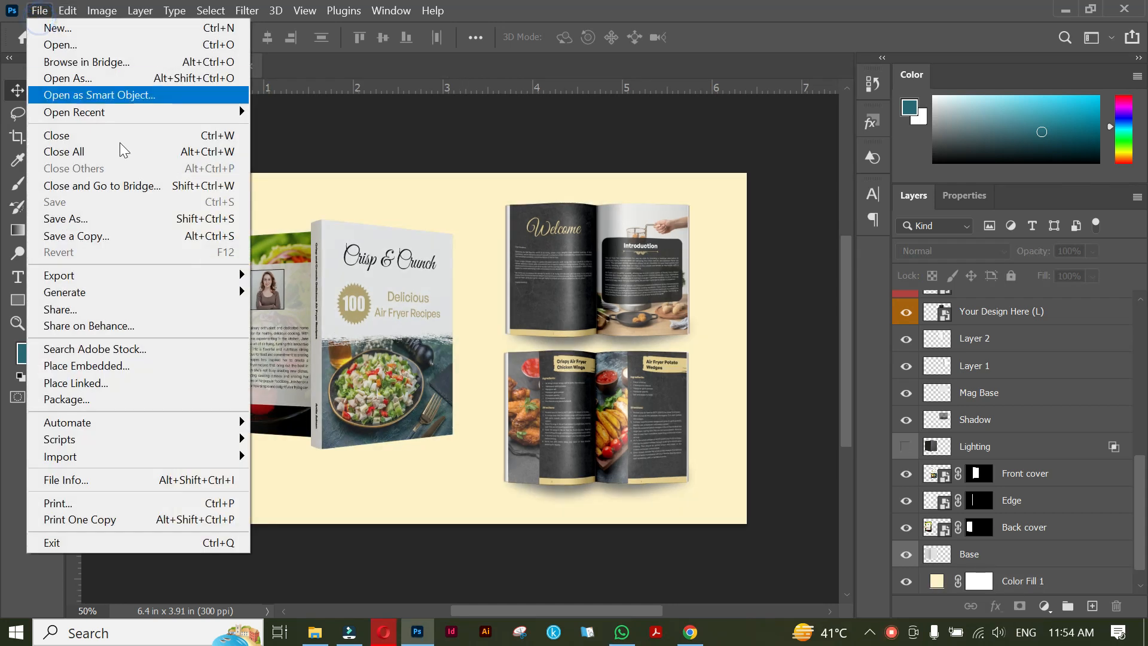
{"action": "mouse_move", "coordinate": [197, 281]}
{"action": "left_click", "coordinate": [281, 277]}
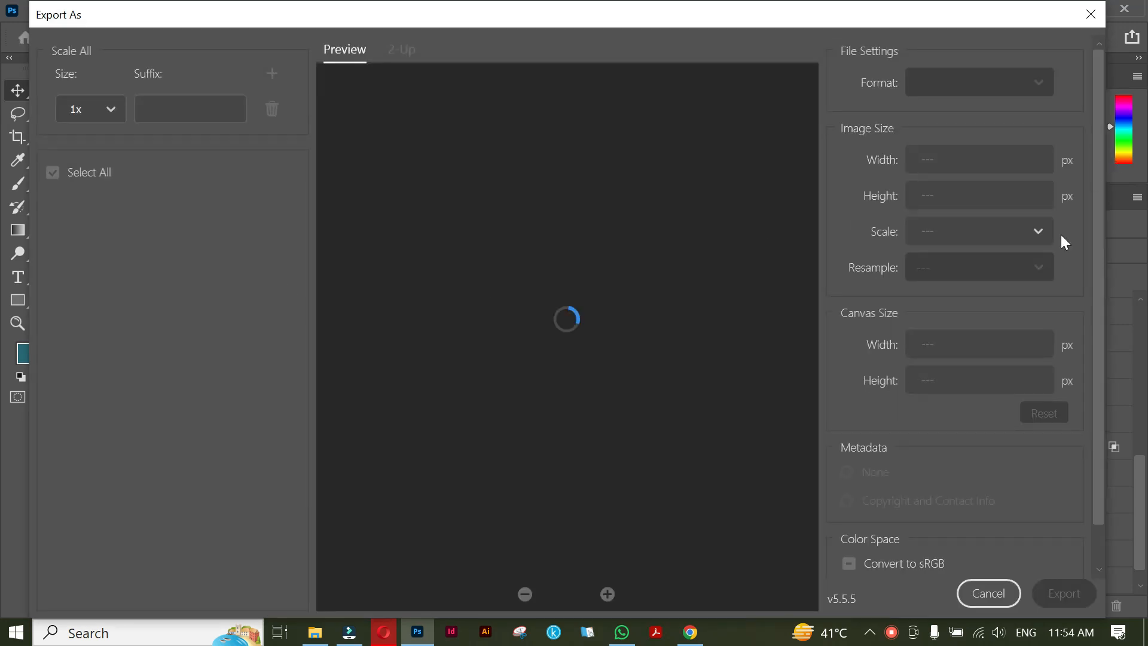
{"action": "left_click", "coordinate": [1071, 592]}
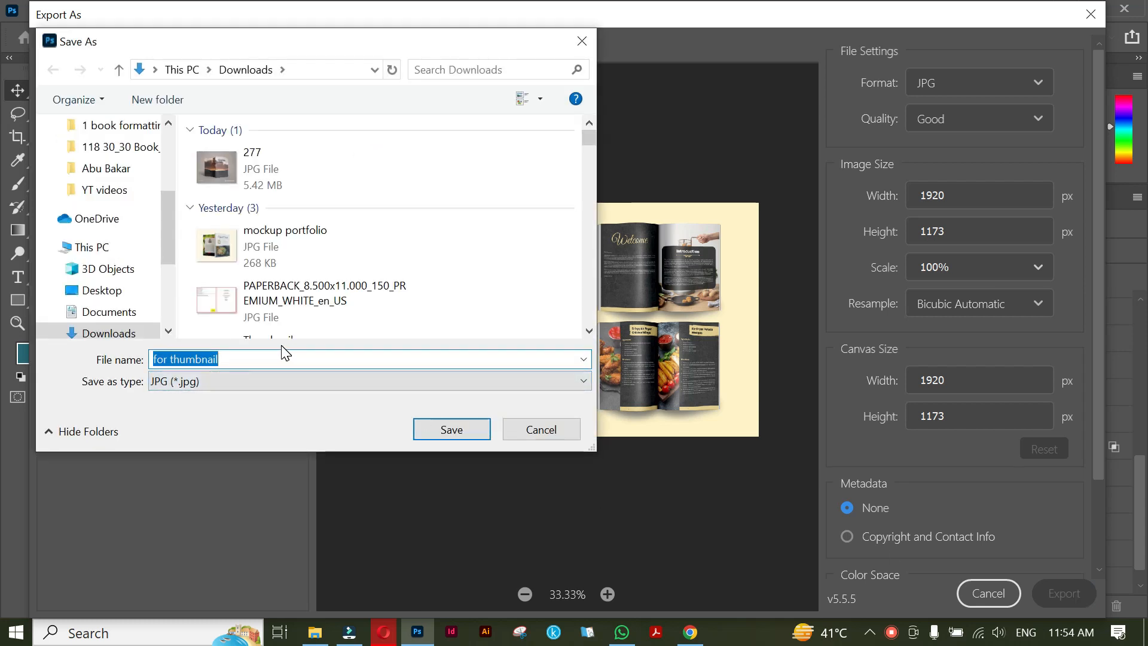
{"action": "type", "text": "M"}
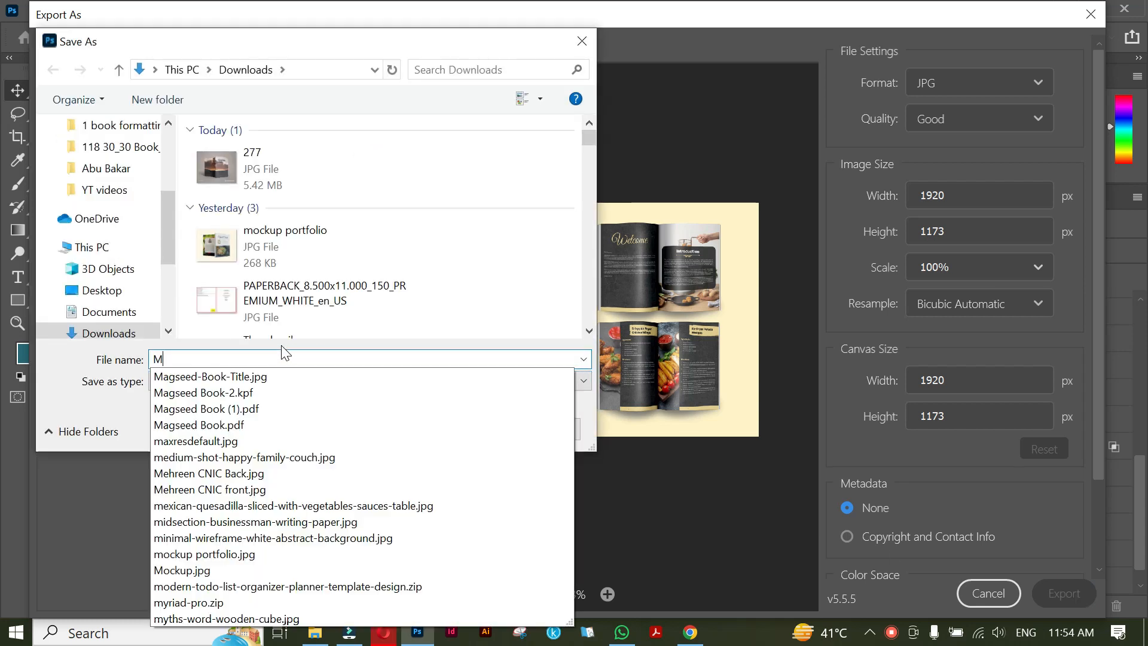
{"action": "type", "text": "ock"}
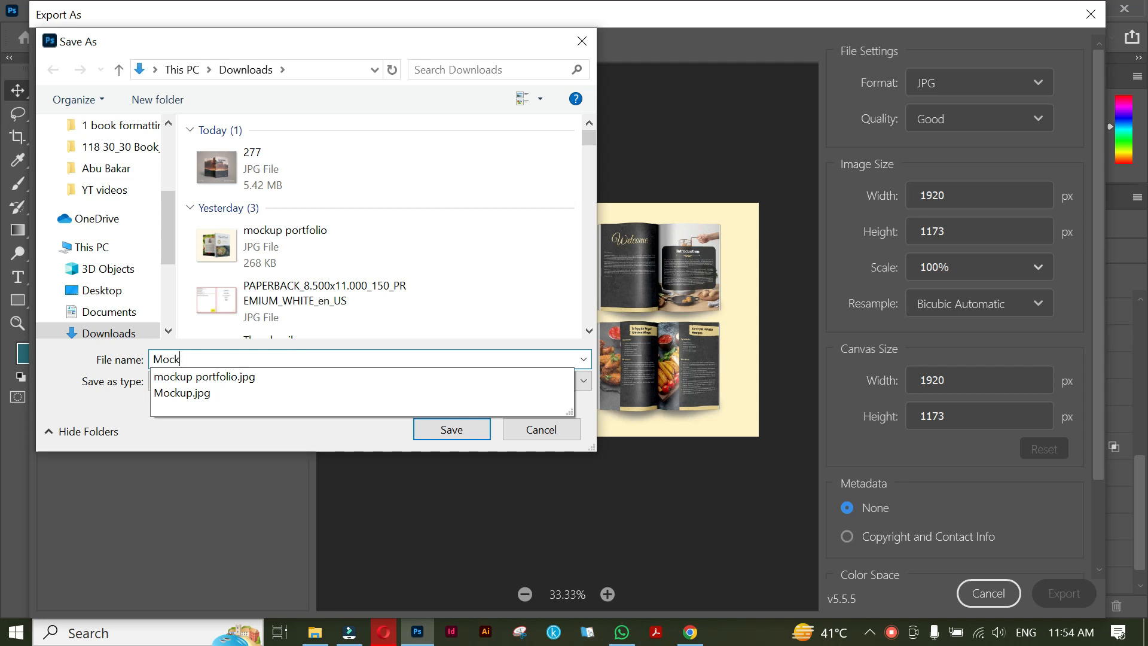
{"action": "type", "text": "up "}
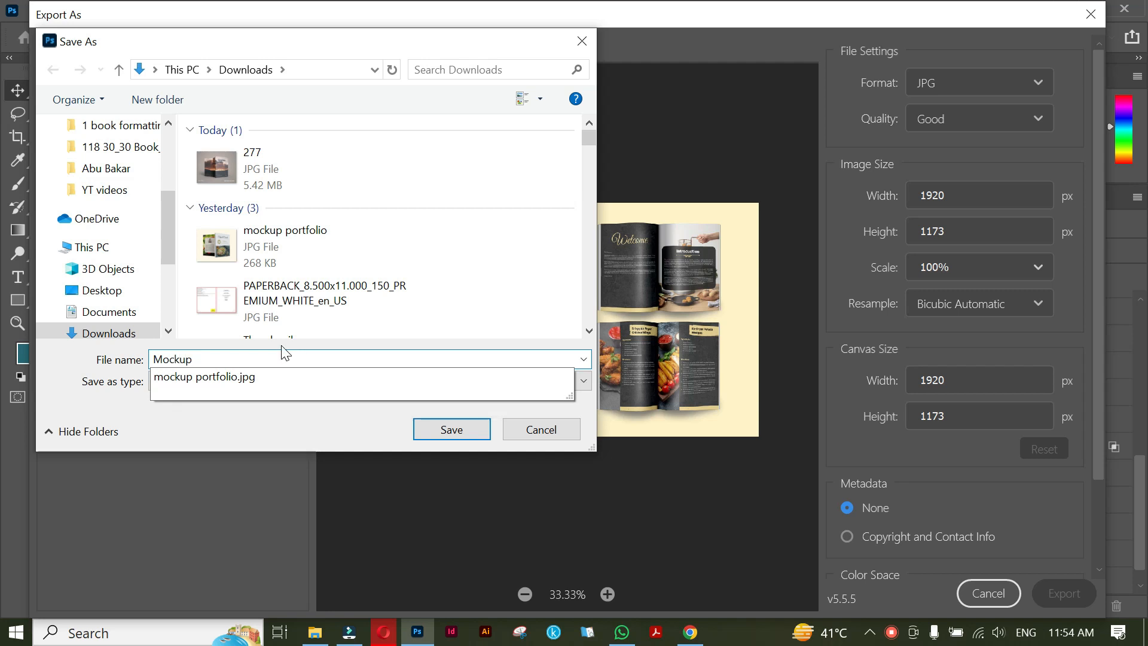
{"action": "type", "text": "1"}
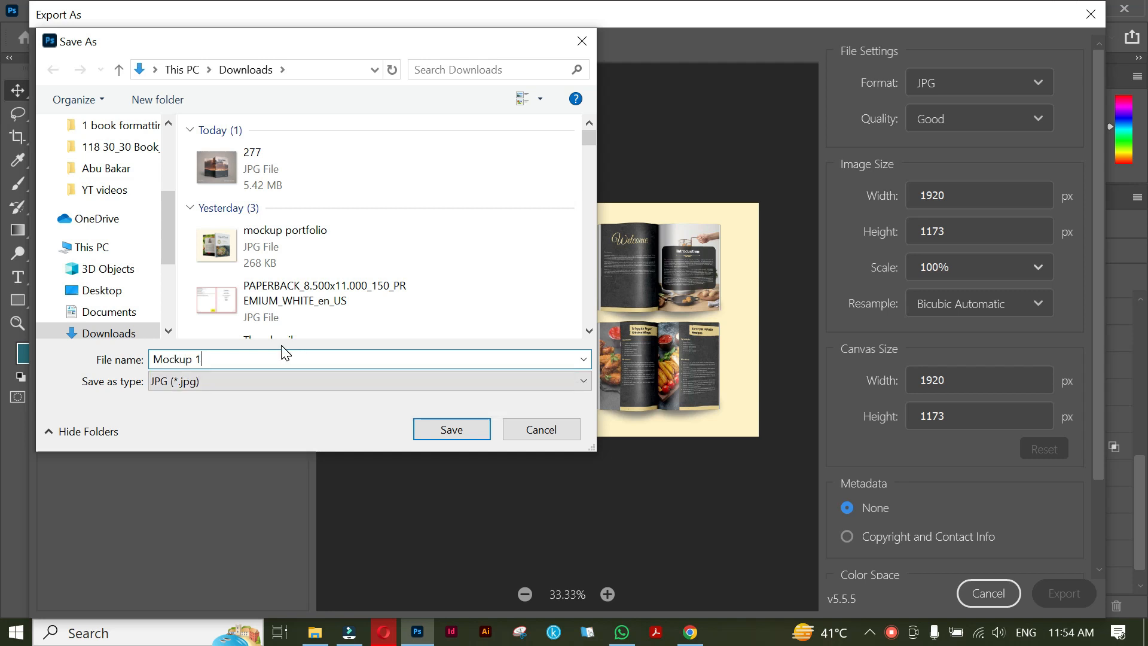
{"action": "key", "text": "Return"}
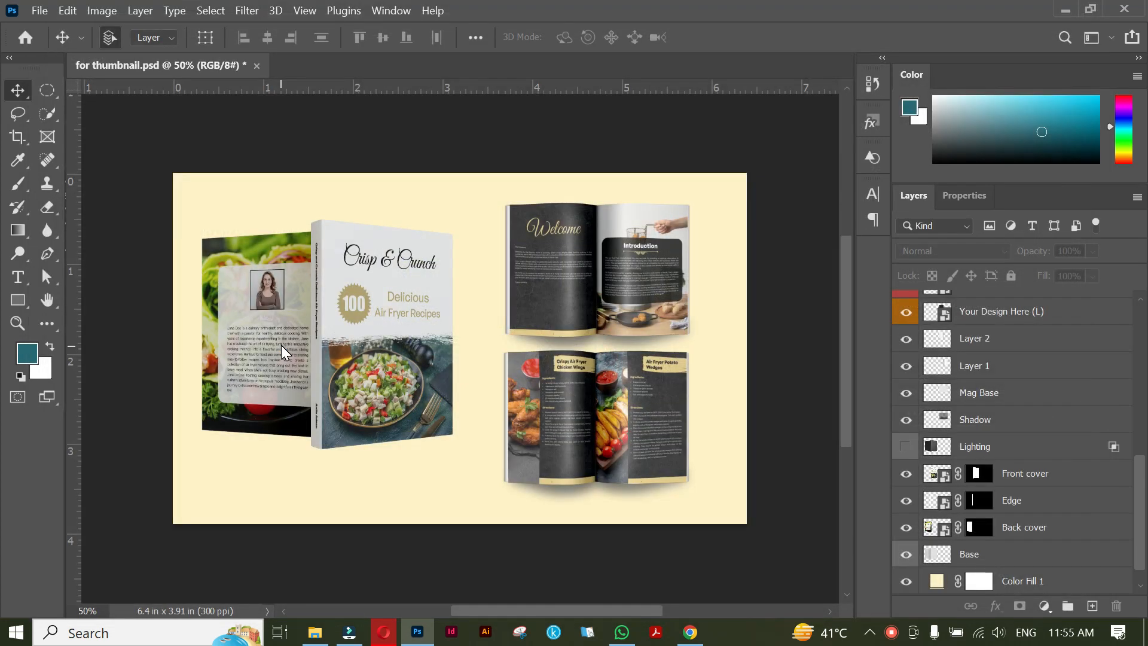
- Switch to File Explorer and open the exported Mockup 1 image from the Downloads folder
{"action": "left_click", "coordinate": [317, 634]}
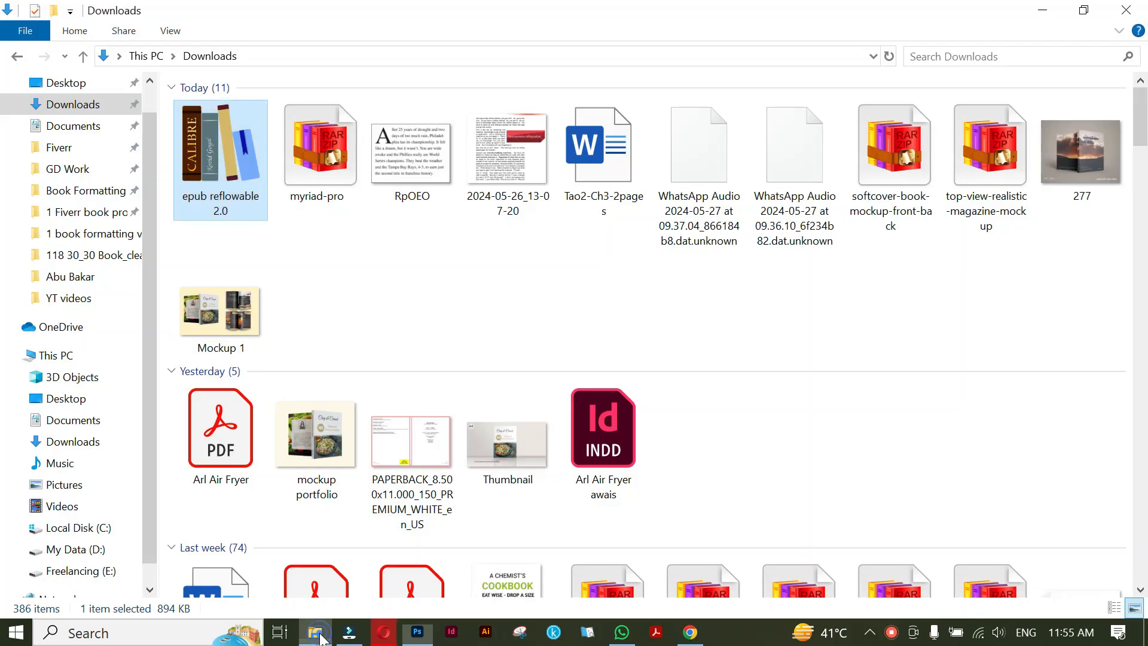
{"action": "double_click", "coordinate": [226, 301]}
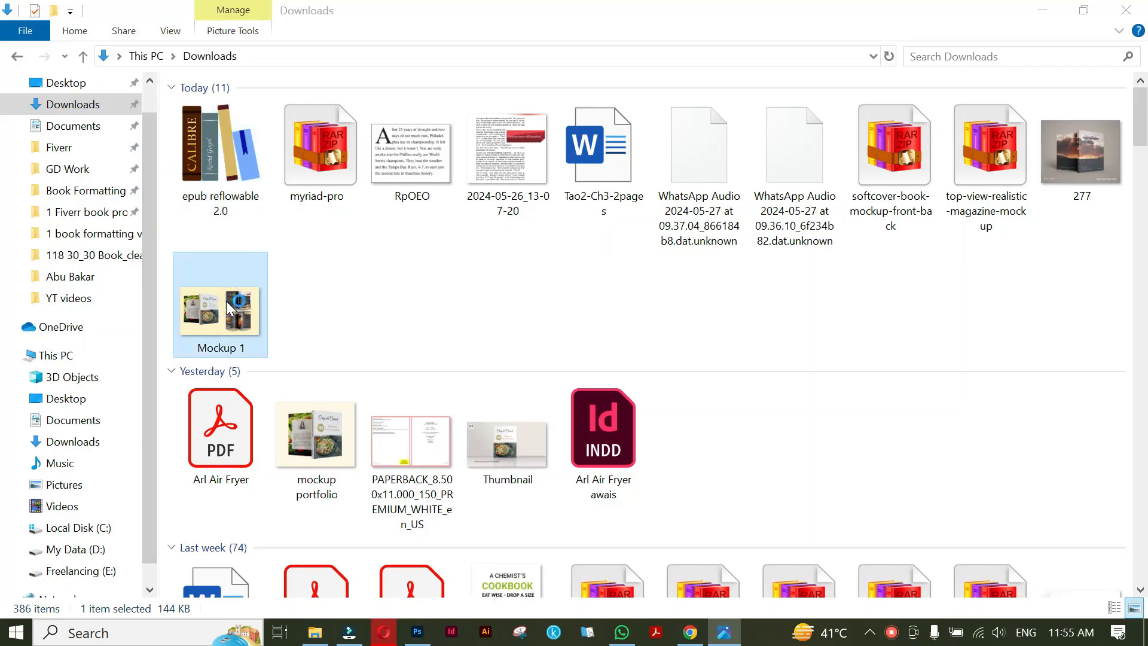